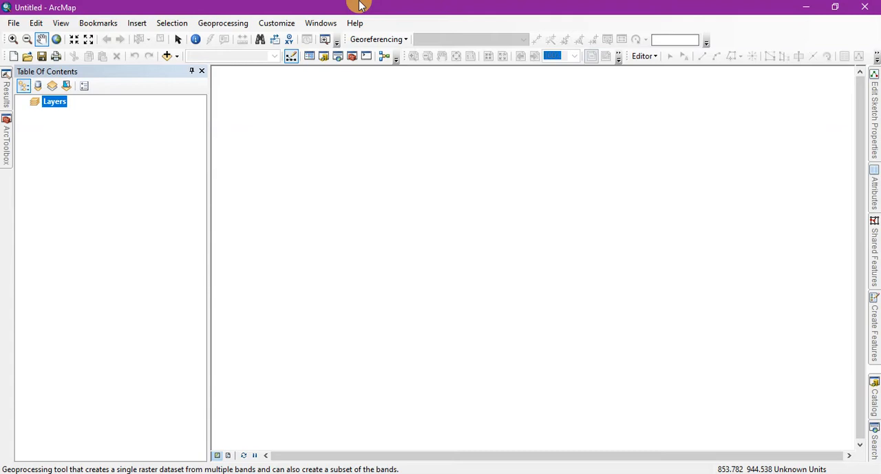
Browse for map data into the Sentinel-2 SAFE folder, down through GRANULE and its L1C_T44PMV subfolder to IMG_DATA.
{"action": "left_click", "coordinate": [179, 59]}
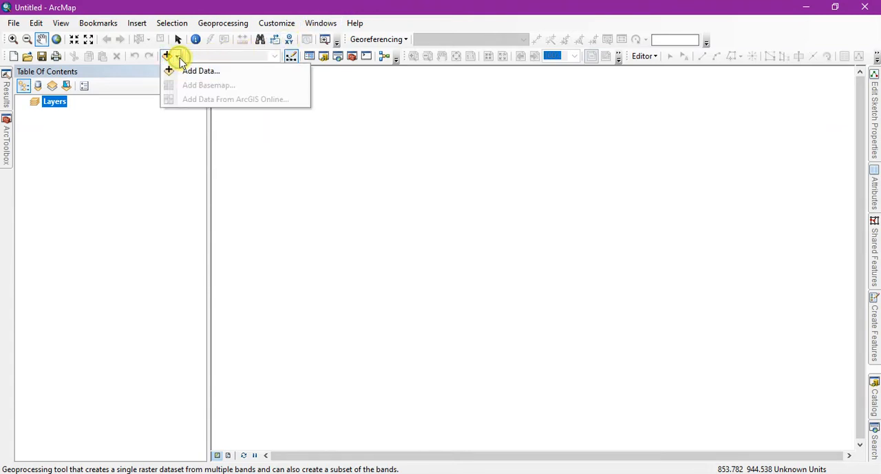
{"action": "left_click", "coordinate": [187, 70]}
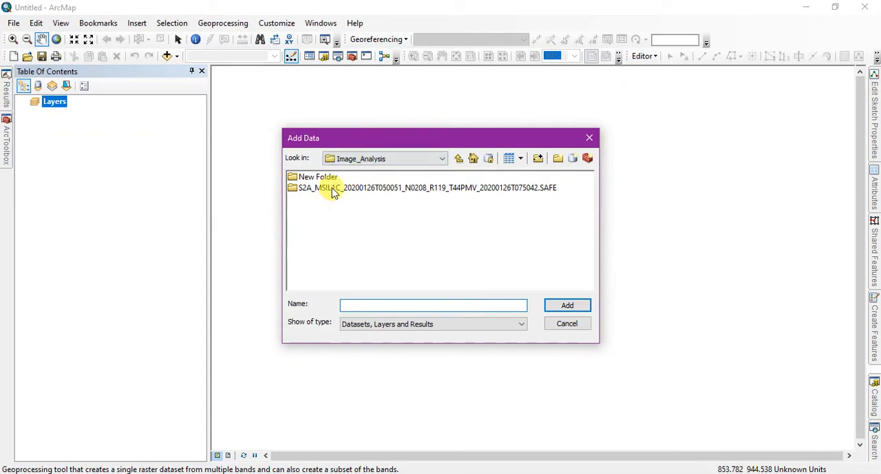
{"action": "double_click", "coordinate": [333, 188]}
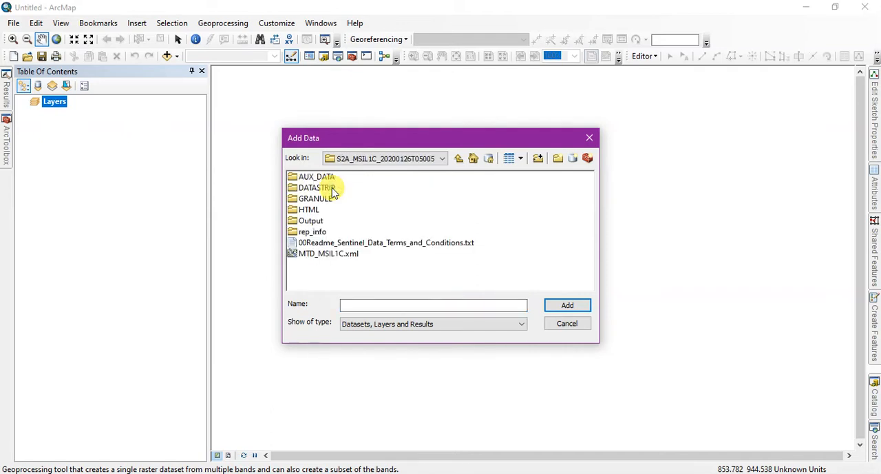
{"action": "double_click", "coordinate": [327, 200]}
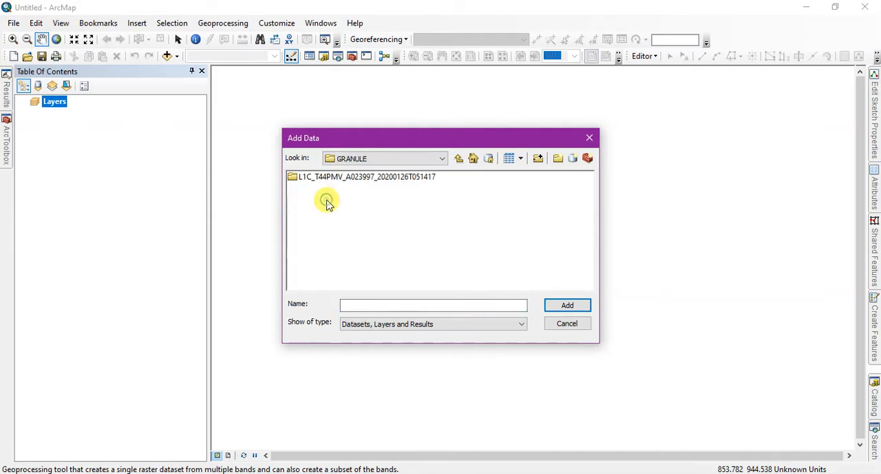
{"action": "double_click", "coordinate": [338, 178]}
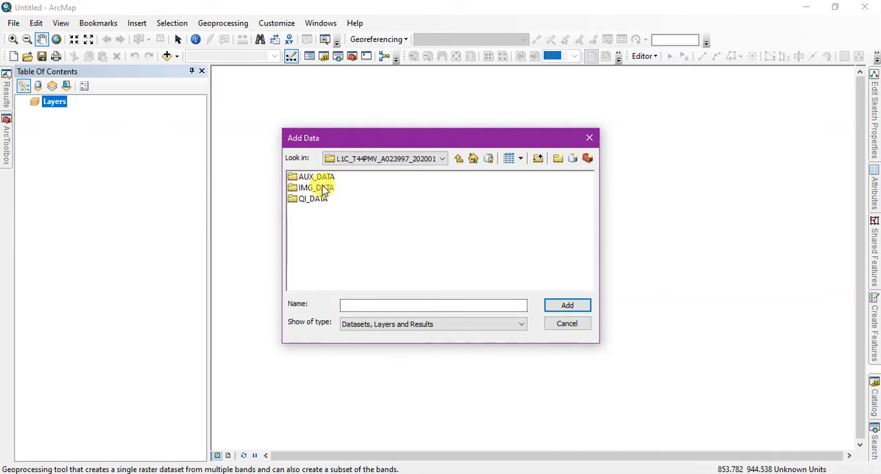
{"action": "double_click", "coordinate": [322, 187]}
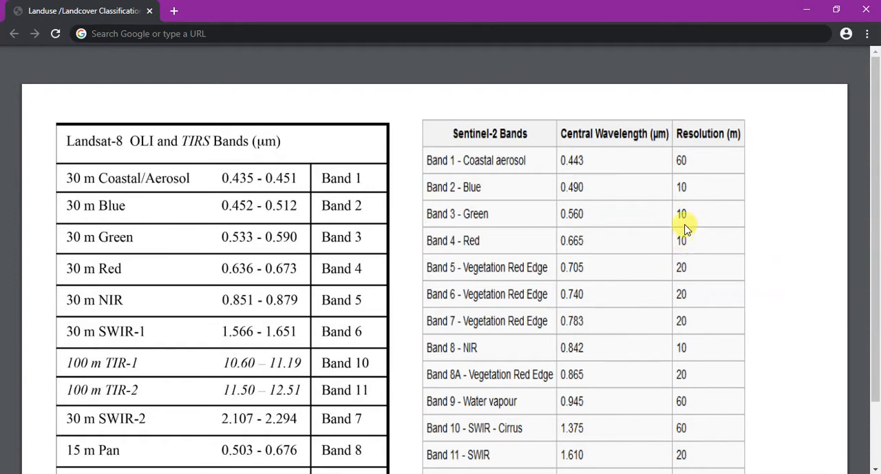
Return from the band reference table to ArcMap and add the B02, B03, B04 and B08 jp2 images to the map.
{"action": "left_click", "coordinate": [804, 8]}
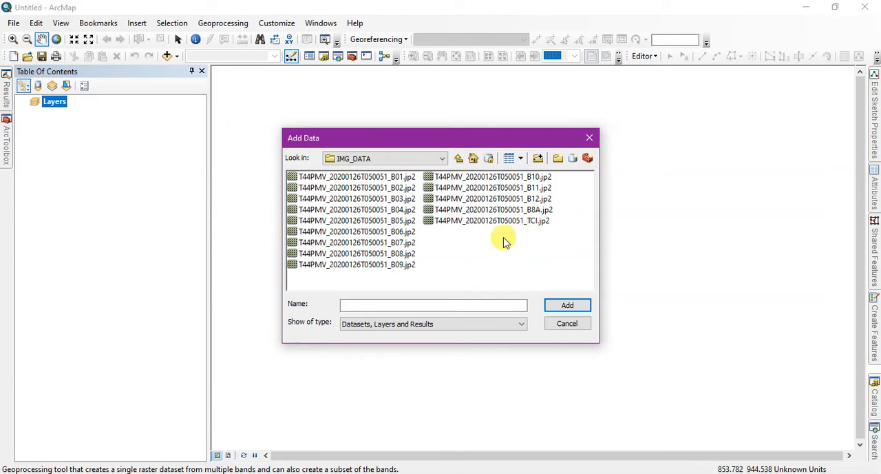
{"action": "left_click", "coordinate": [400, 190]}
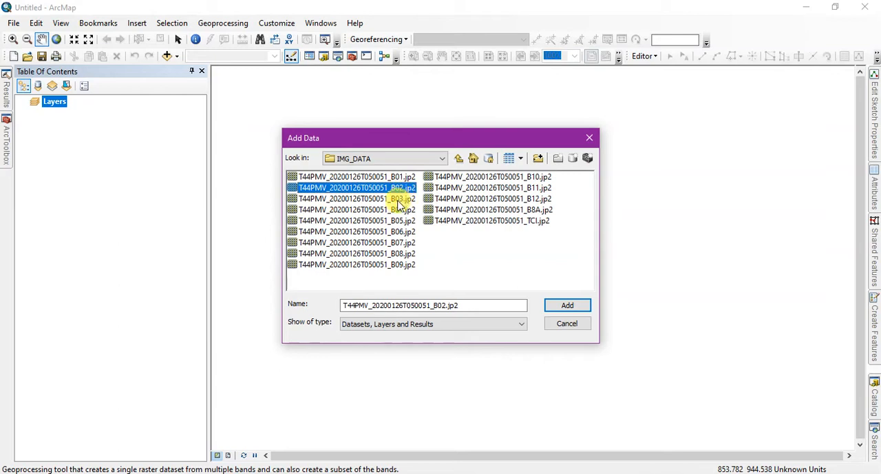
{"action": "left_click", "coordinate": [398, 200], "text": "ctrl"}
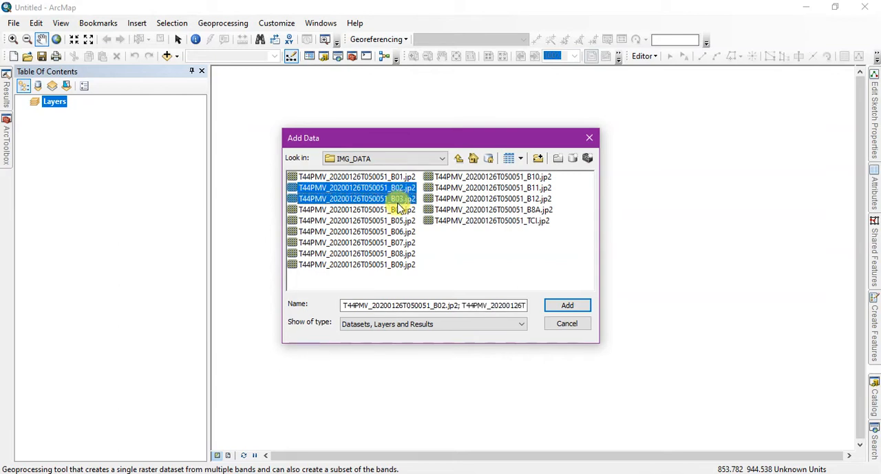
{"action": "left_click", "coordinate": [398, 210], "text": "ctrl"}
{"action": "left_click", "coordinate": [399, 253], "text": "ctrl"}
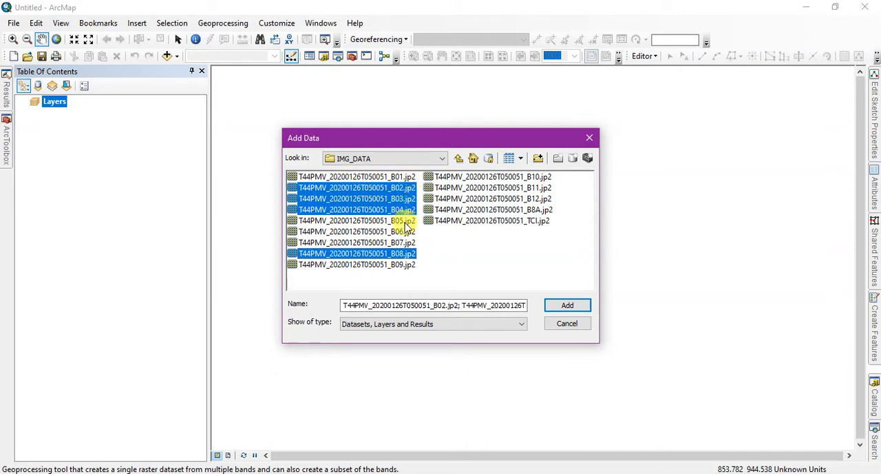
{"action": "left_click", "coordinate": [575, 308]}
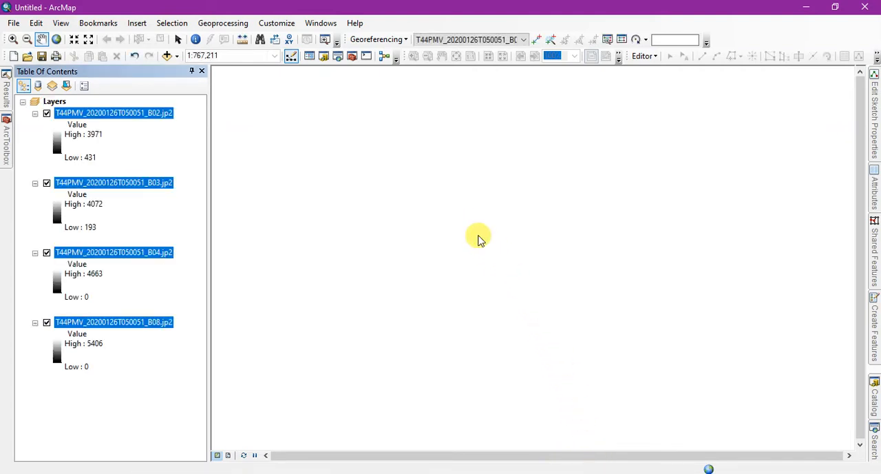
Review the added B02, B03, B04 and B08 band layers one after another.
{"action": "left_click", "coordinate": [142, 367]}
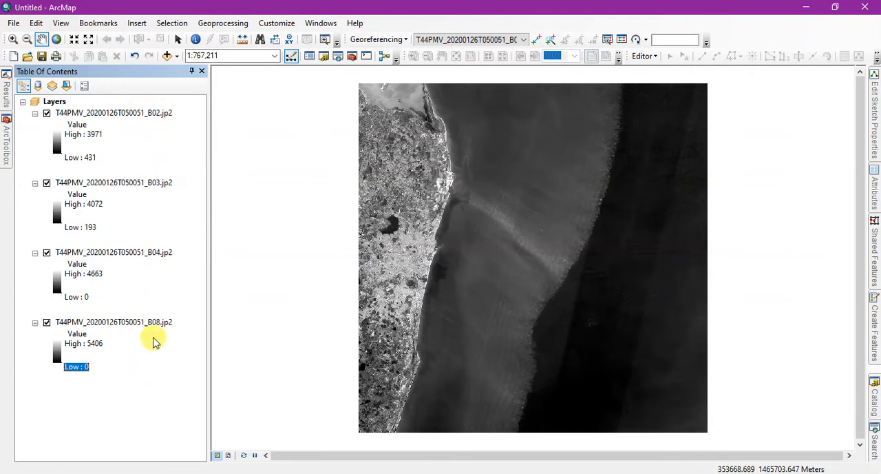
{"action": "left_click", "coordinate": [158, 113]}
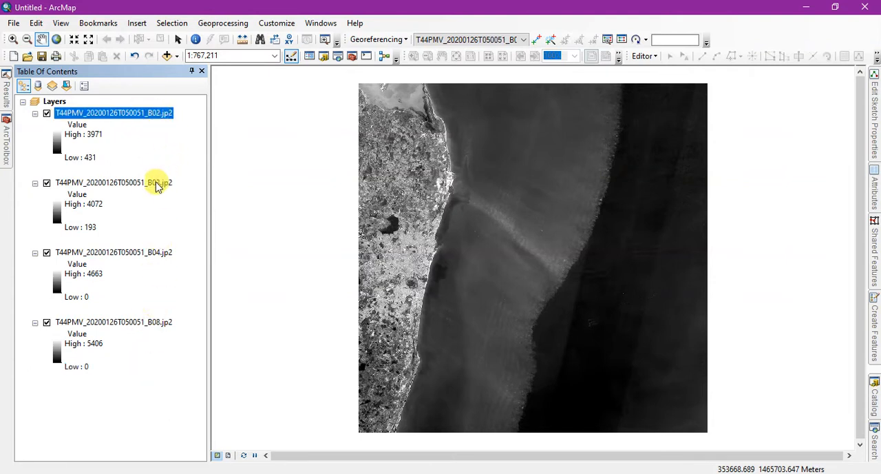
{"action": "left_click", "coordinate": [157, 183]}
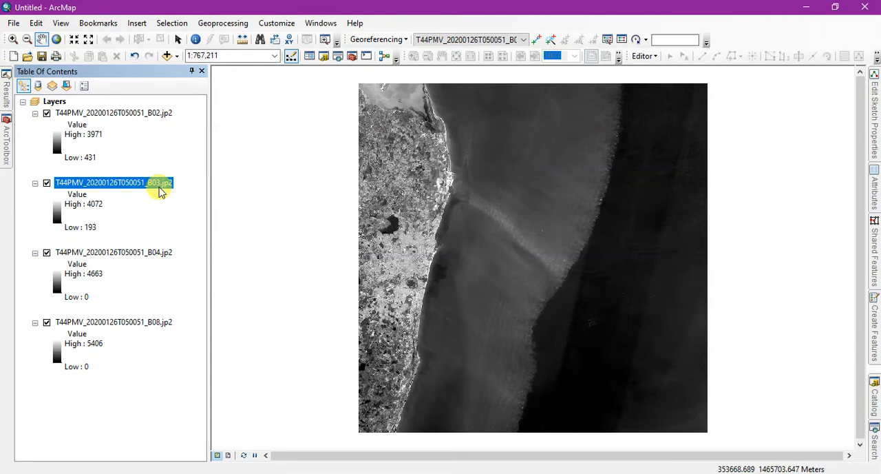
{"action": "left_click", "coordinate": [164, 114]}
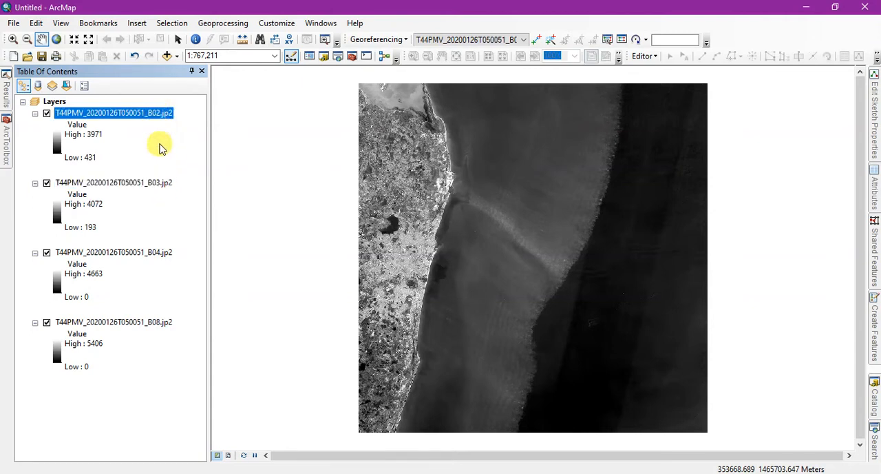
{"action": "left_click", "coordinate": [160, 181]}
{"action": "left_click", "coordinate": [152, 253]}
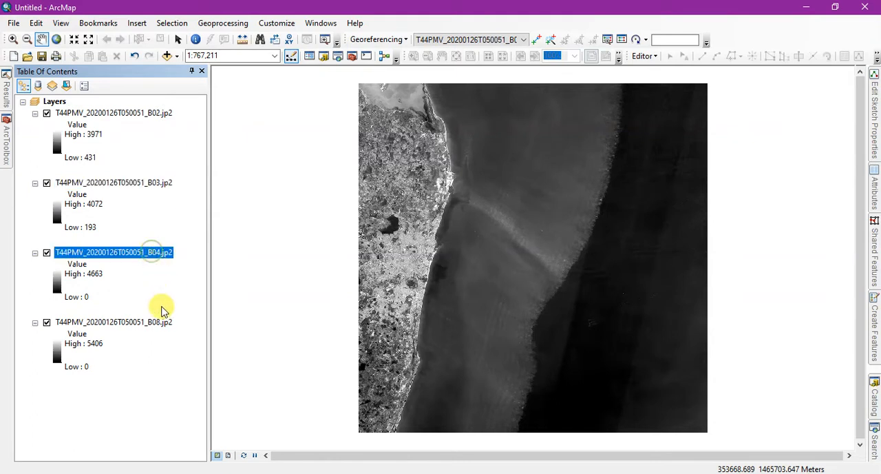
{"action": "left_click", "coordinate": [163, 321]}
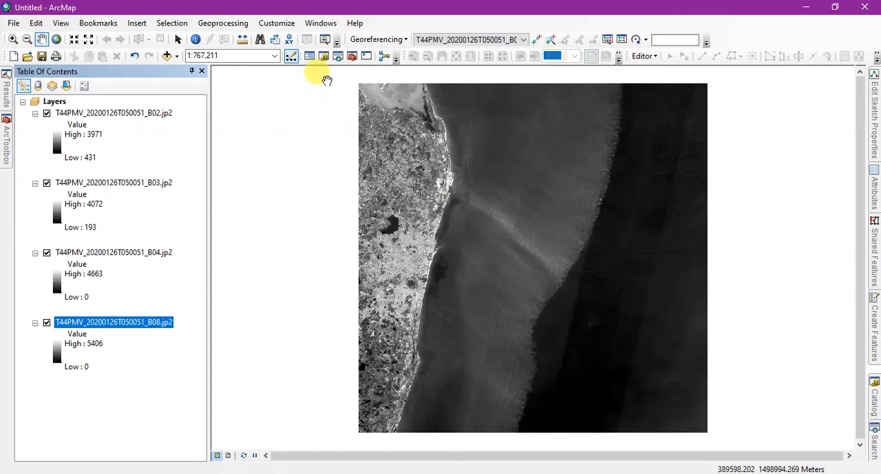
Open the Image Analysis window and place it beside the layer list.
{"action": "left_click", "coordinate": [323, 22]}
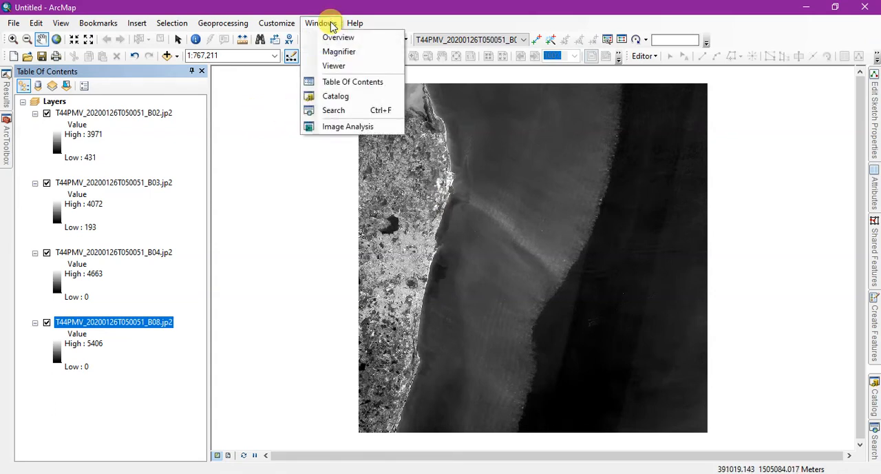
{"action": "left_click", "coordinate": [335, 128]}
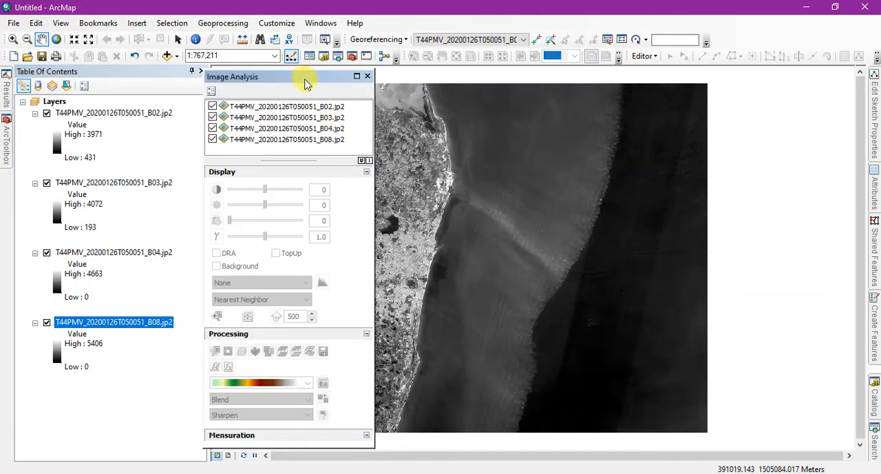
{"action": "left_click_drag", "start_coordinate": [307, 81], "coordinate": [301, 73]}
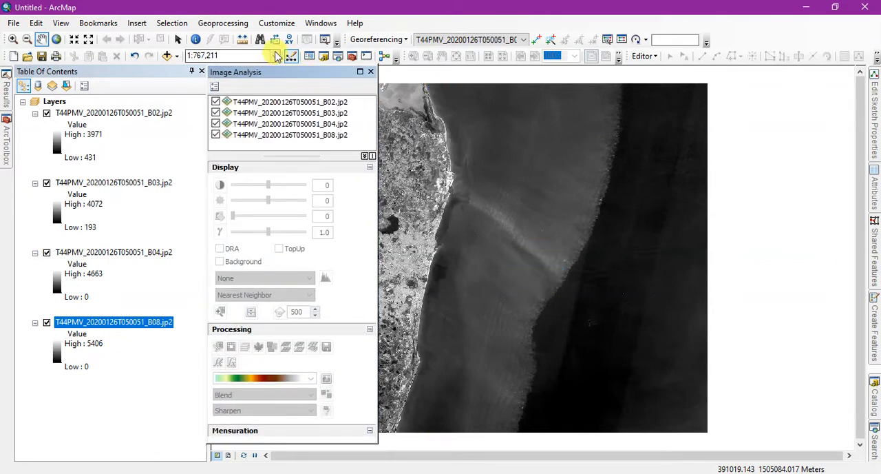
Check that the Spatial Analyst extension is enabled.
{"action": "left_click", "coordinate": [279, 25]}
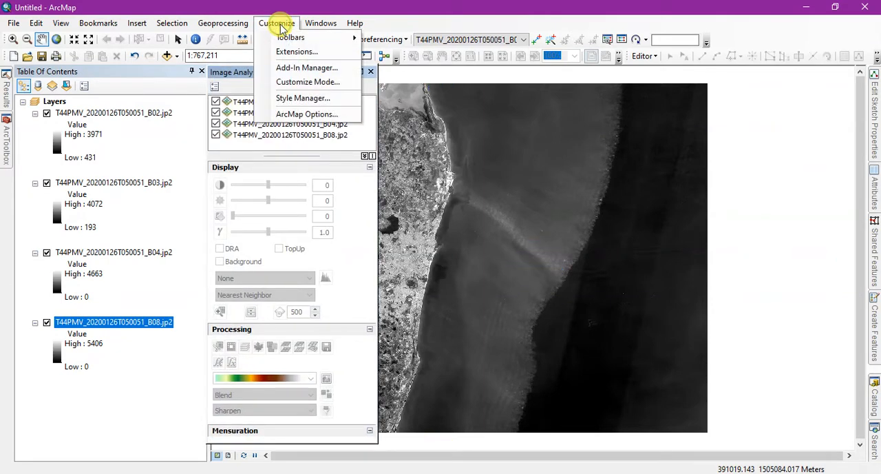
{"action": "left_click", "coordinate": [296, 51]}
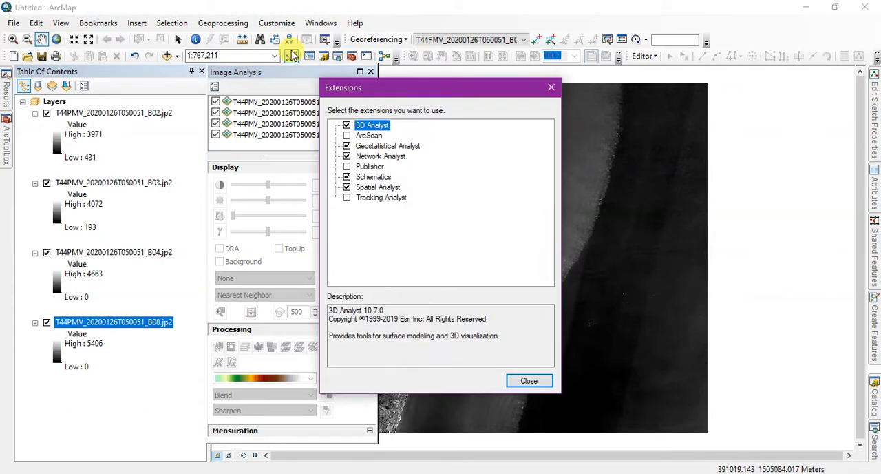
{"action": "left_click_drag", "start_coordinate": [367, 87], "coordinate": [450, 76]}
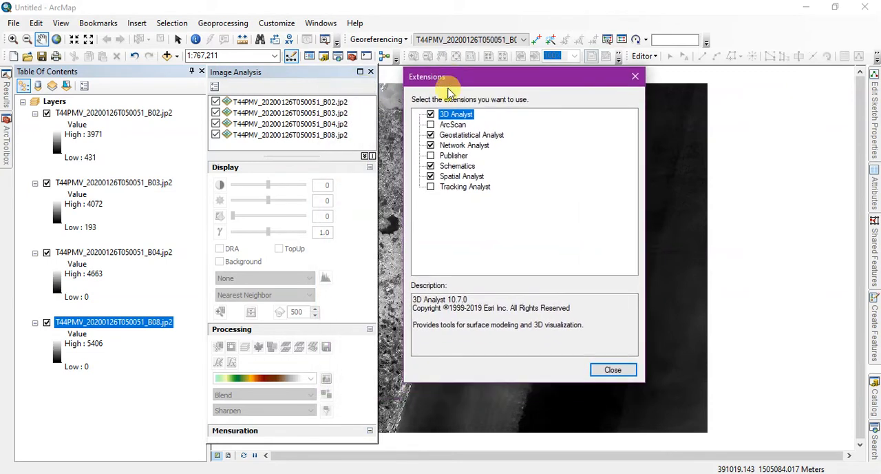
{"action": "left_click", "coordinate": [431, 177]}
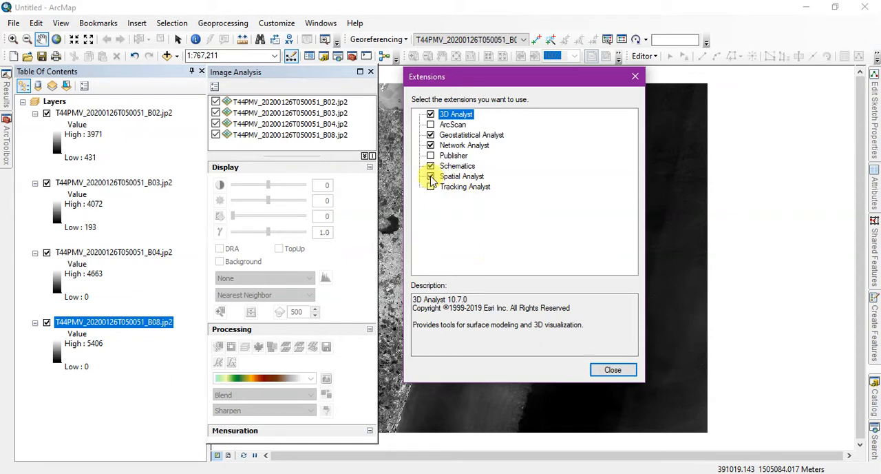
{"action": "left_click", "coordinate": [612, 371]}
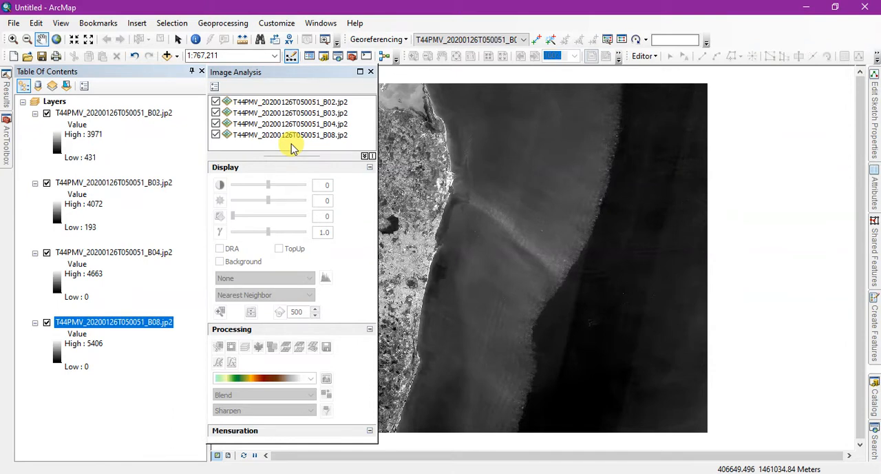
Combine the B02, B03, B04 and B08 images into a multiband layer with Composite Bands, and close the Image Analysis window.
{"action": "left_click_drag", "start_coordinate": [551, 230], "coordinate": [604, 234]}
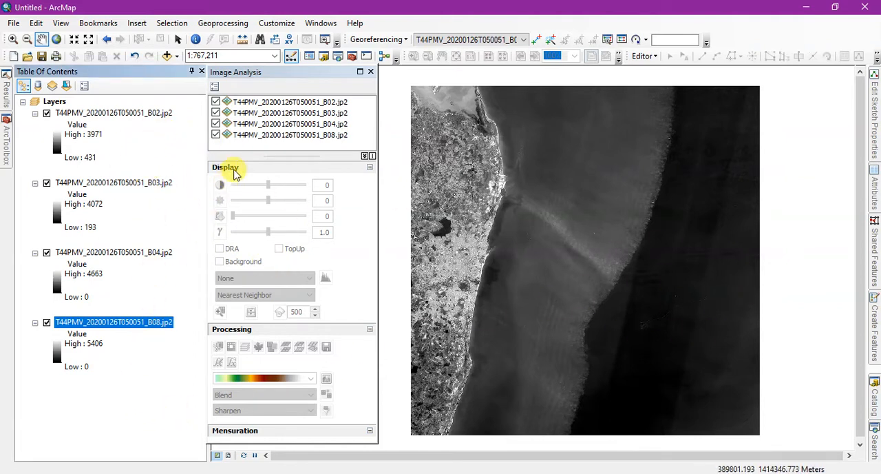
{"action": "left_click", "coordinate": [289, 102]}
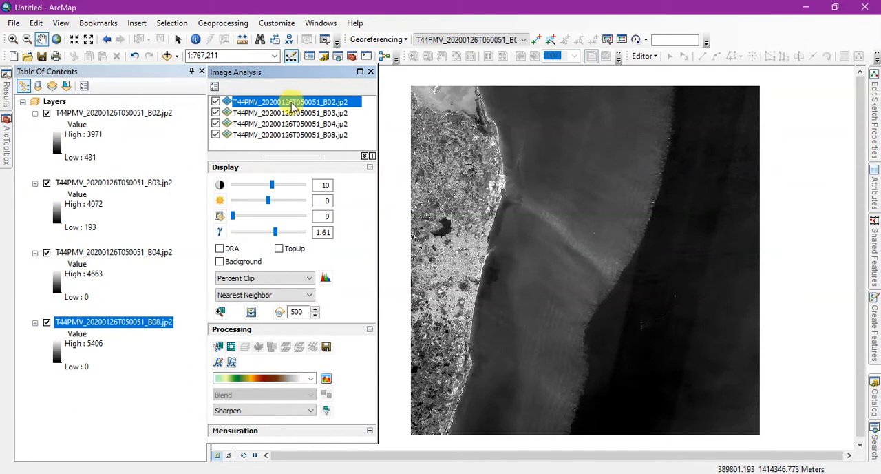
{"action": "left_click", "coordinate": [296, 114], "text": "ctrl"}
{"action": "left_click", "coordinate": [296, 125], "text": "ctrl"}
{"action": "left_click", "coordinate": [295, 135], "text": "ctrl"}
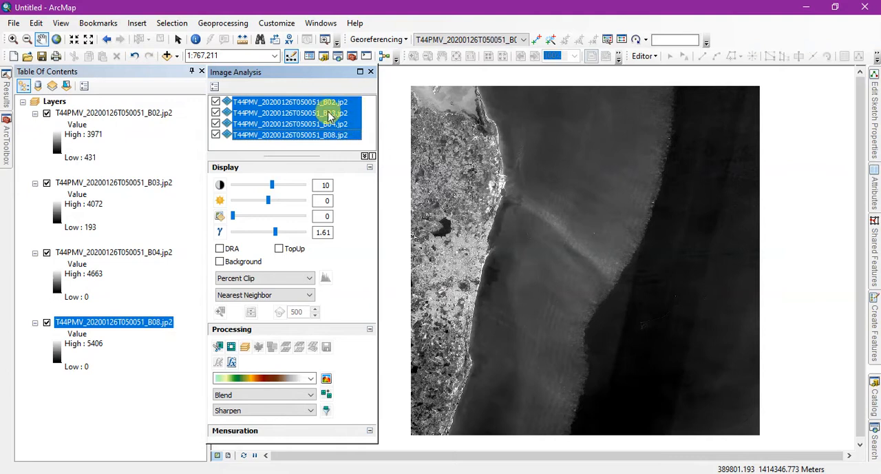
{"action": "left_click", "coordinate": [244, 346]}
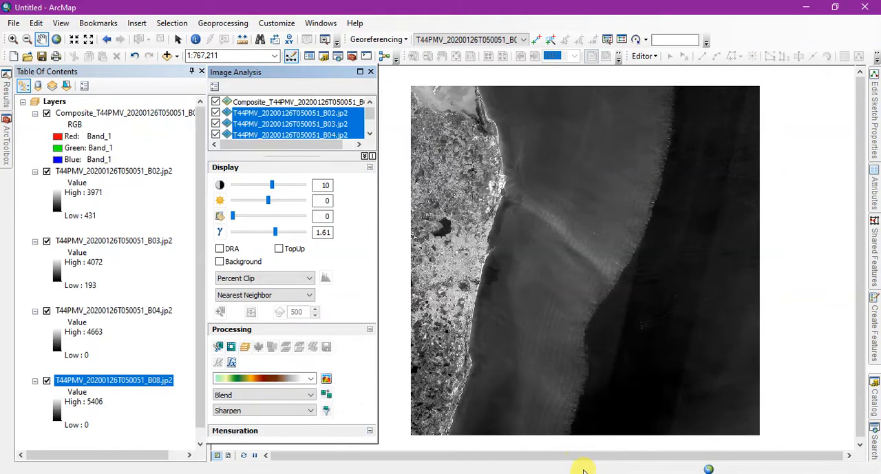
{"action": "left_click", "coordinate": [371, 73]}
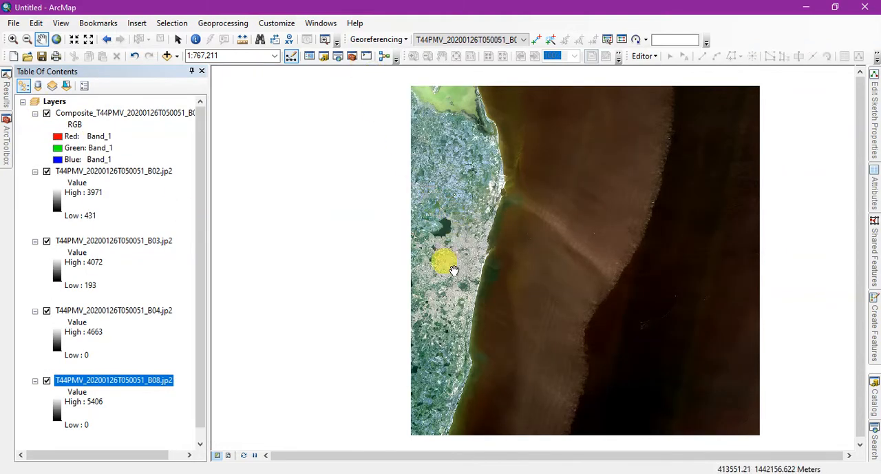
Hide the single-band B02, B03, B04 and B08 layers, leaving only the composite displayed, and dismiss the drawing errors window.
{"action": "scroll", "coordinate": [444, 268], "scroll_direction": "up", "scroll_amount": 5}
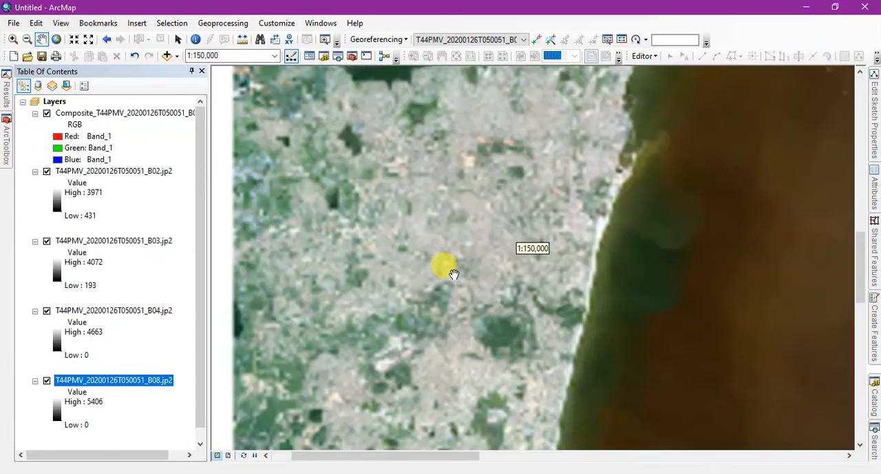
{"action": "left_click_drag", "start_coordinate": [507, 215], "coordinate": [448, 301]}
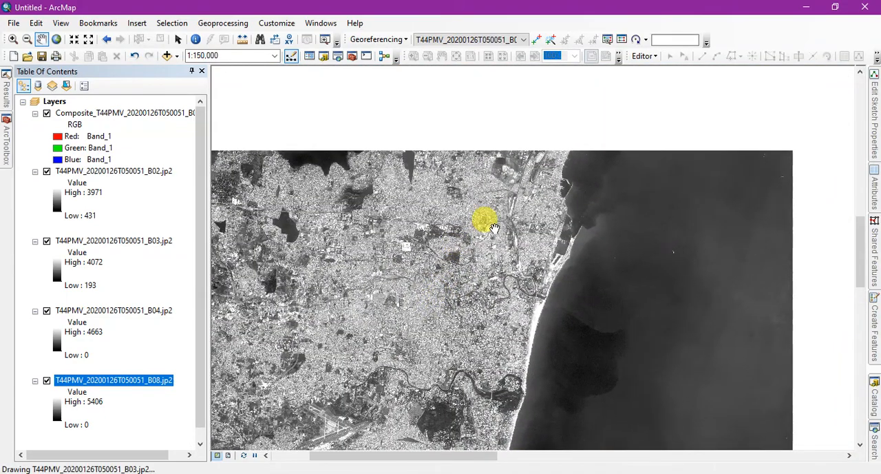
{"action": "left_click_drag", "start_coordinate": [500, 209], "coordinate": [494, 221]}
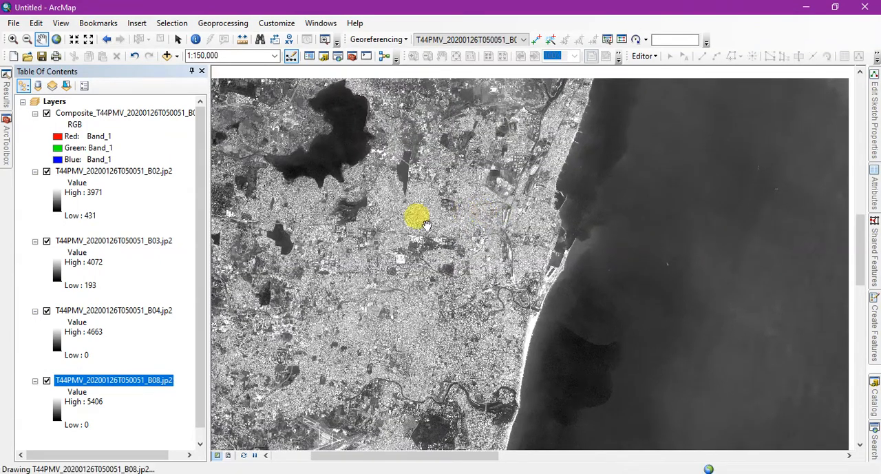
{"action": "left_click", "coordinate": [46, 171]}
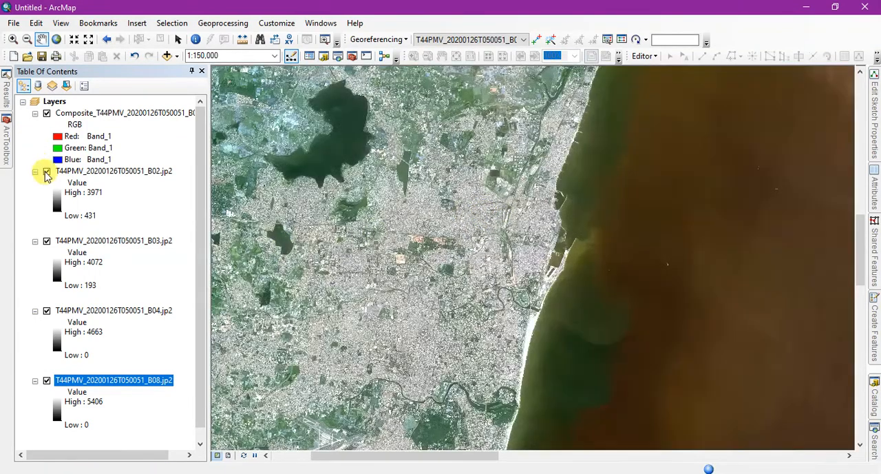
{"action": "left_click", "coordinate": [47, 241]}
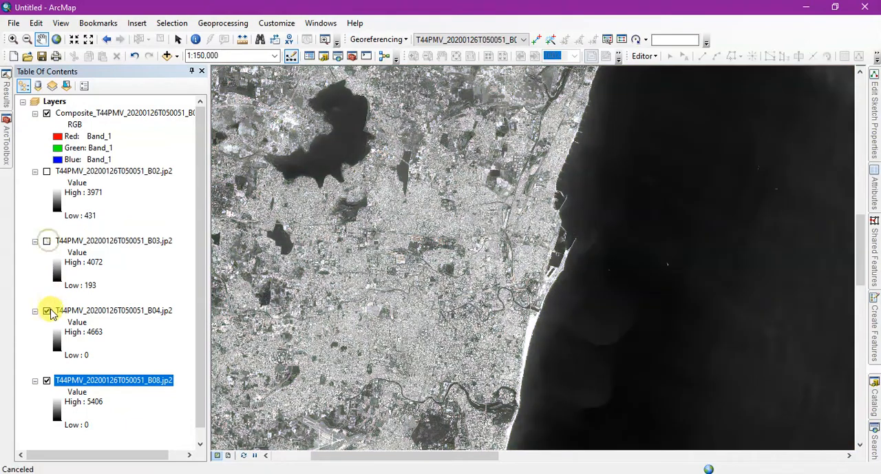
{"action": "left_click", "coordinate": [46, 310]}
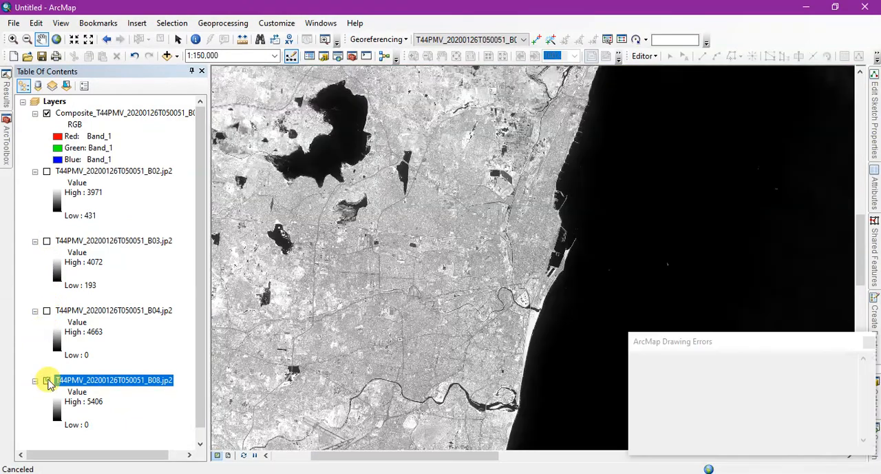
{"action": "left_click", "coordinate": [47, 381]}
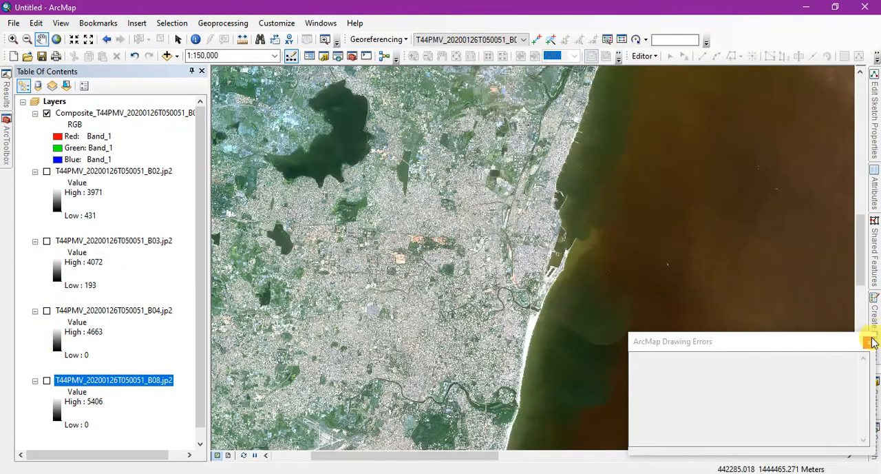
{"action": "left_click", "coordinate": [868, 342]}
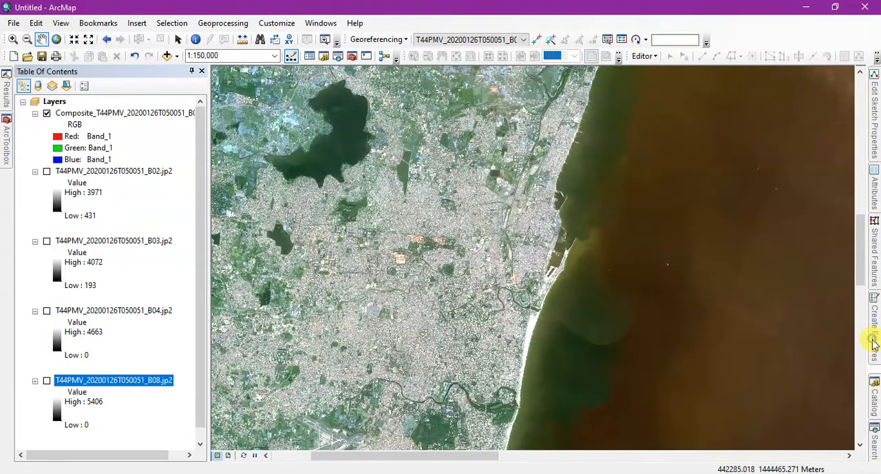
Examine the composite image around the river and coast, and review its source properties from raster information to spatial reference.
{"action": "mouse_move", "coordinate": [425, 195]}
{"action": "left_mouse_down"}
{"action": "mouse_move", "coordinate": [411, 173]}
{"action": "mouse_move", "coordinate": [478, 171]}
{"action": "left_mouse_up"}
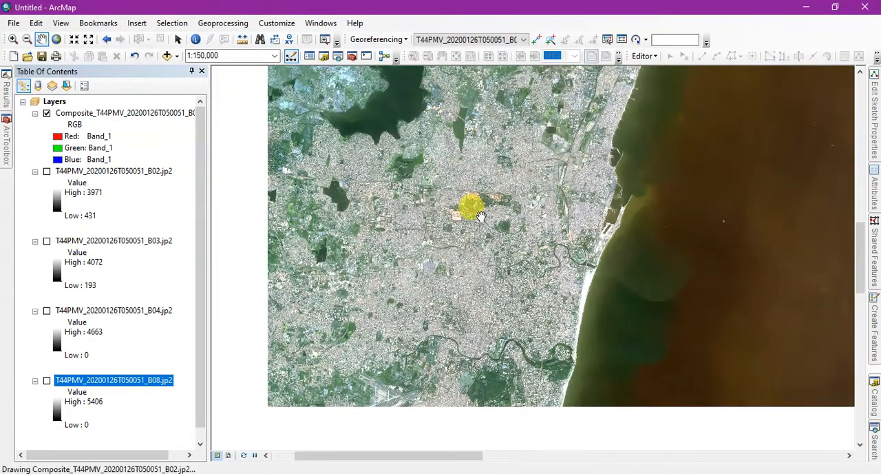
{"action": "scroll", "coordinate": [481, 216], "scroll_direction": "up", "scroll_amount": 3}
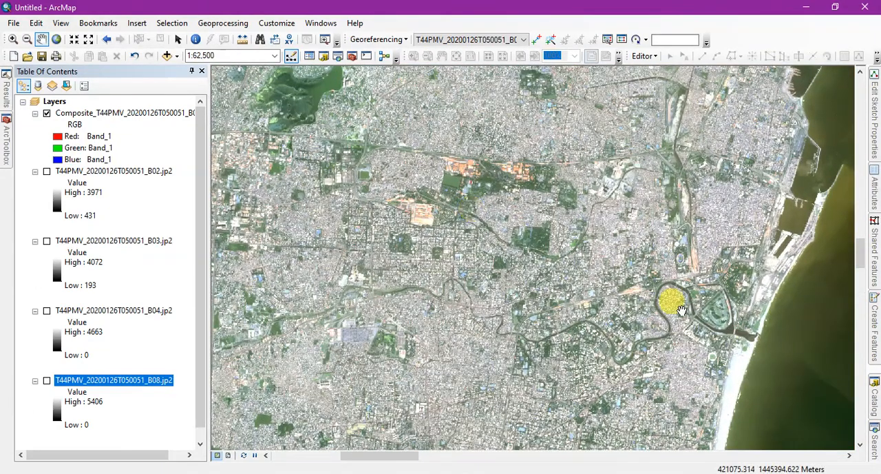
{"action": "left_click_drag", "start_coordinate": [680, 310], "coordinate": [647, 219]}
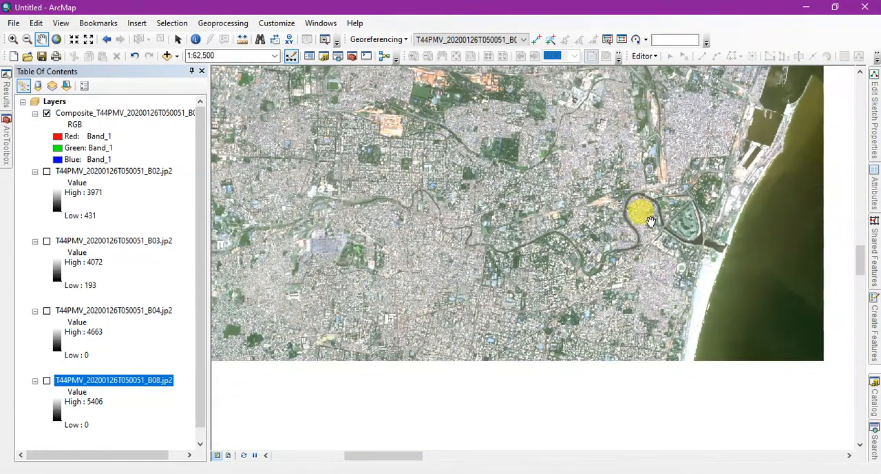
{"action": "scroll", "coordinate": [669, 230], "scroll_direction": "down", "scroll_amount": 1}
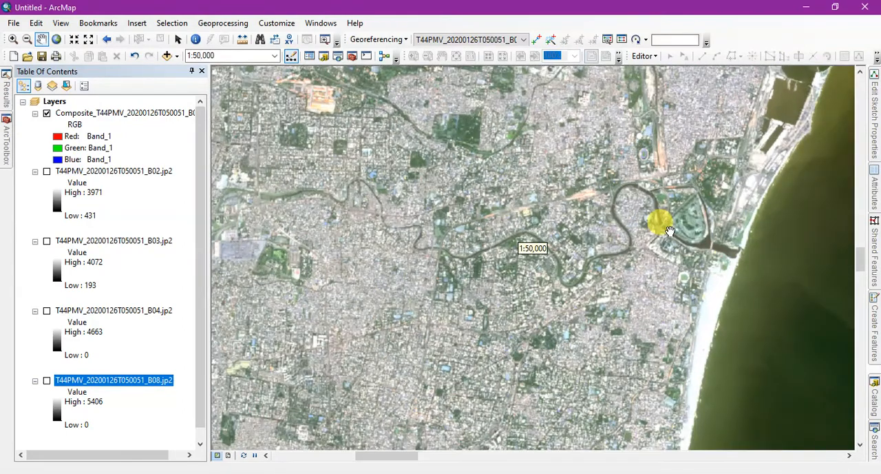
{"action": "left_click", "coordinate": [93, 106]}
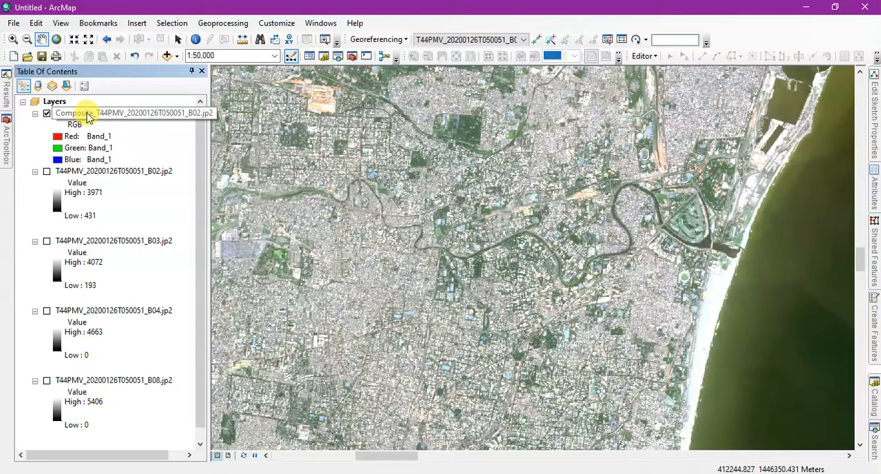
{"action": "double_click", "coordinate": [87, 113]}
{"action": "right_click", "coordinate": [85, 112]}
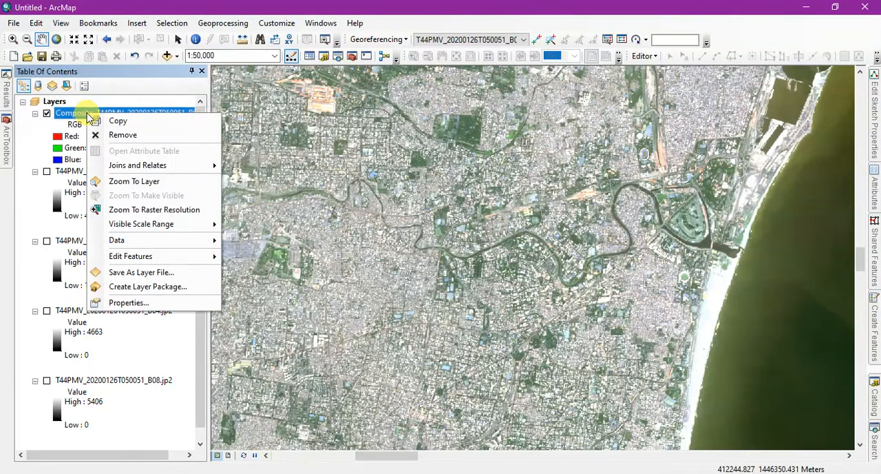
{"action": "left_click", "coordinate": [127, 303]}
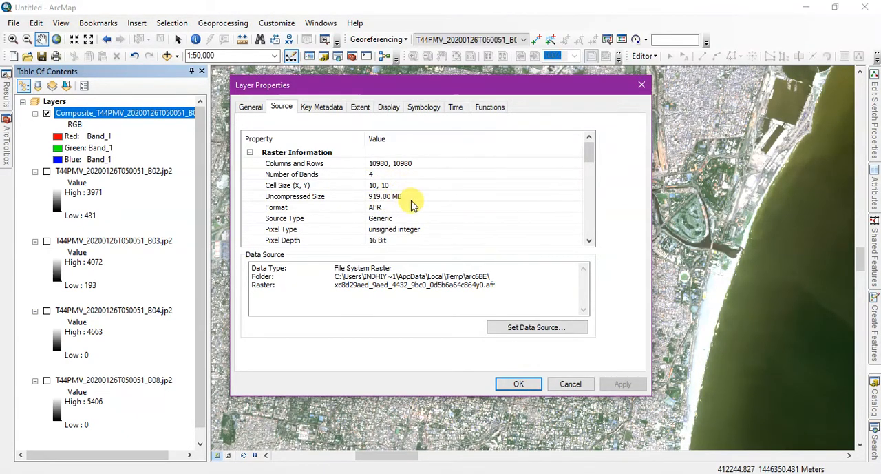
{"action": "scroll", "coordinate": [405, 197], "scroll_direction": "down", "scroll_amount": 2}
{"action": "scroll", "coordinate": [410, 197], "scroll_direction": "up", "scroll_amount": 1}
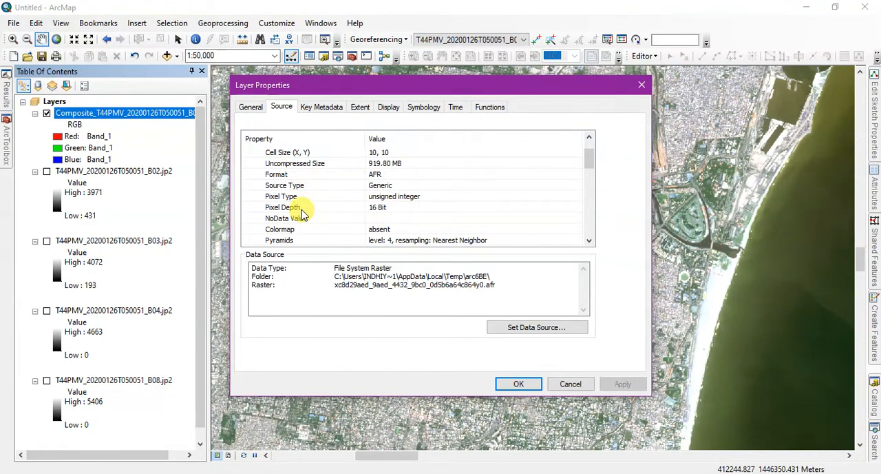
{"action": "scroll", "coordinate": [441, 202], "scroll_direction": "down", "scroll_amount": 2}
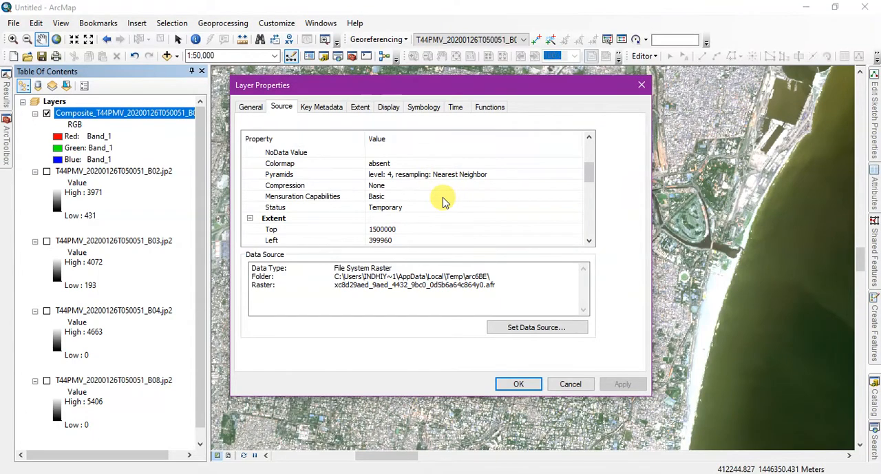
{"action": "scroll", "coordinate": [443, 201], "scroll_direction": "down", "scroll_amount": 3}
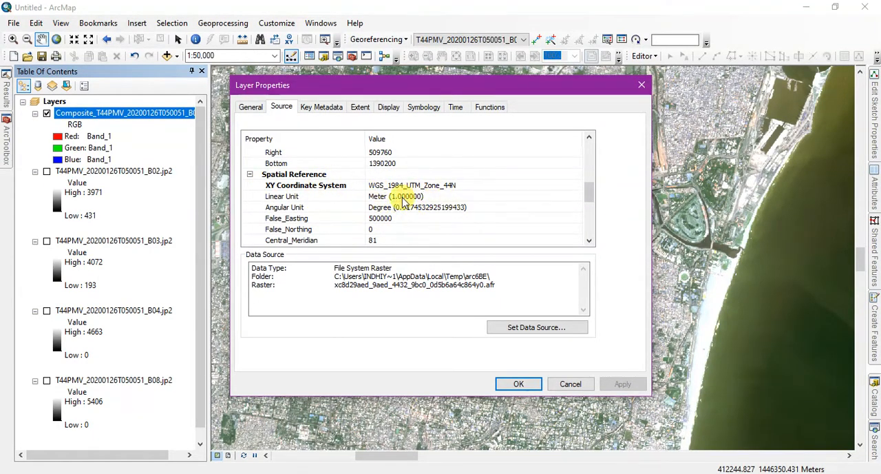
{"action": "left_click", "coordinate": [643, 86]}
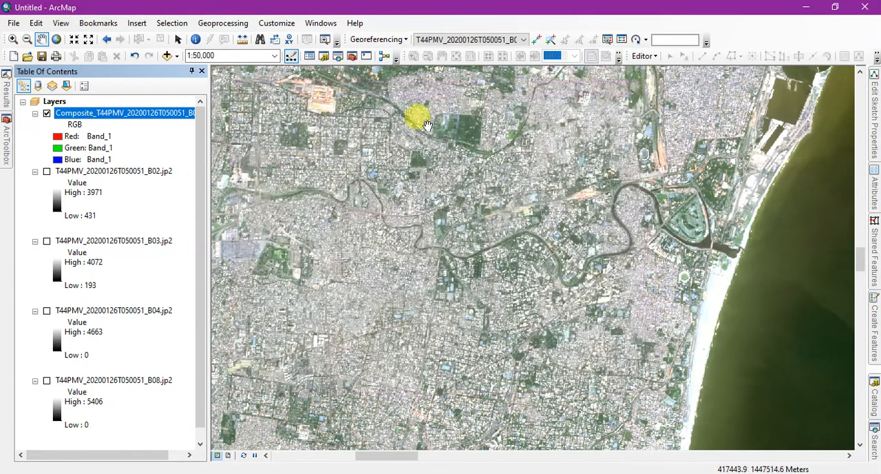
Review the source properties of the B03 layer, including band count, cell size, extent and coordinate system.
{"action": "left_click", "coordinate": [105, 246]}
{"action": "right_click", "coordinate": [105, 245]}
{"action": "left_click", "coordinate": [146, 432]}
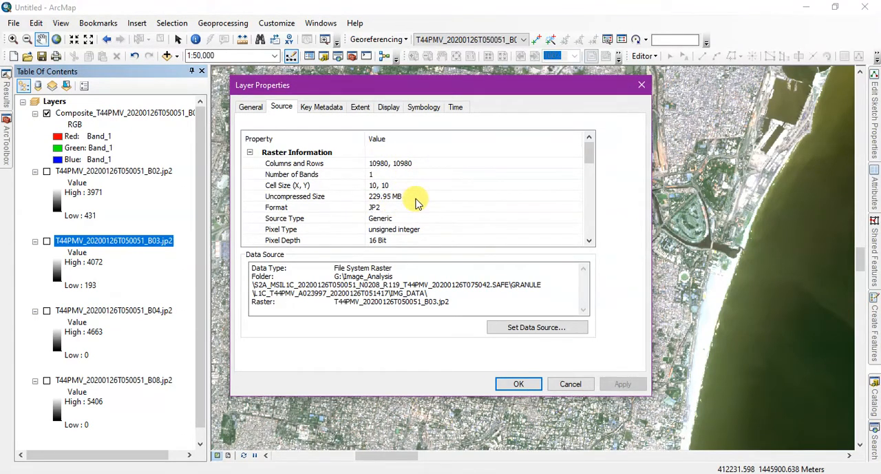
{"action": "scroll", "coordinate": [420, 210], "scroll_direction": "down", "scroll_amount": 5}
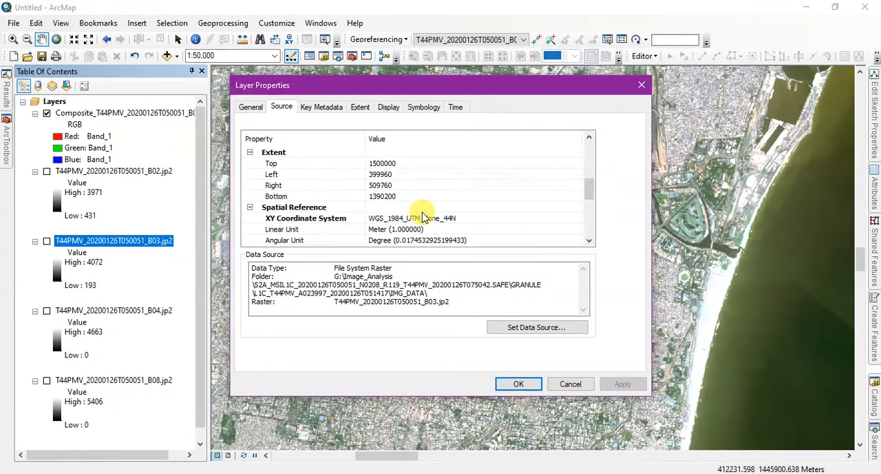
{"action": "scroll", "coordinate": [423, 216], "scroll_direction": "down", "scroll_amount": 2}
{"action": "scroll", "coordinate": [422, 211], "scroll_direction": "up", "scroll_amount": 1}
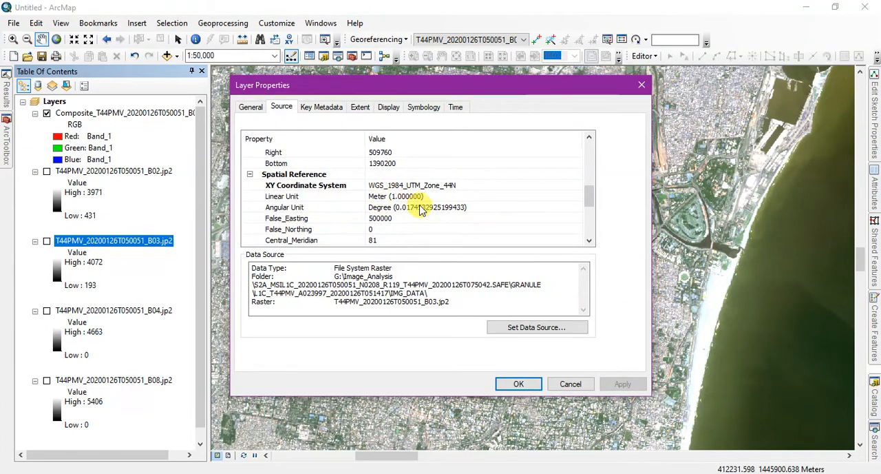
{"action": "left_click", "coordinate": [643, 85]}
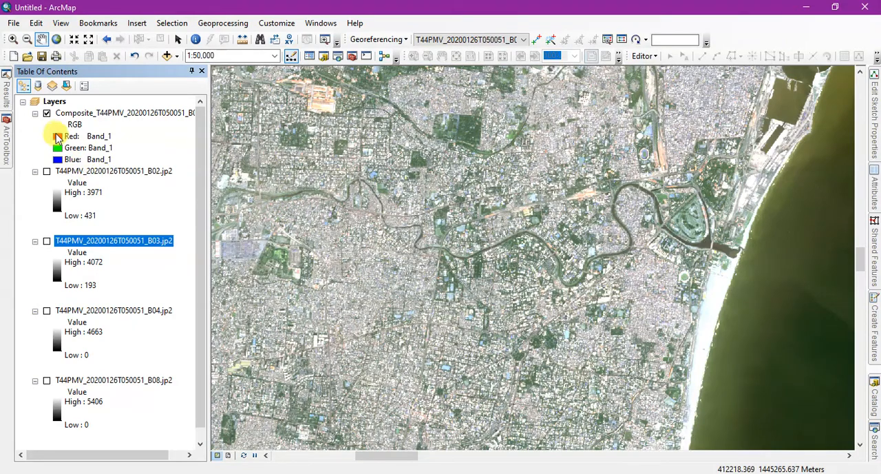
Display the composite in false colour by assigning its fourth band to red, third band to green and second band to blue.
{"action": "scroll", "coordinate": [413, 276], "scroll_direction": "down", "scroll_amount": 1}
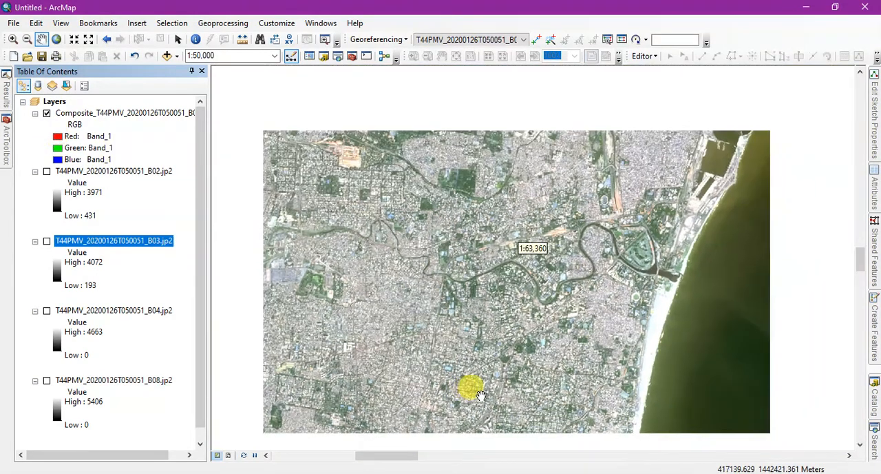
{"action": "scroll", "coordinate": [507, 279], "scroll_direction": "down", "scroll_amount": 1}
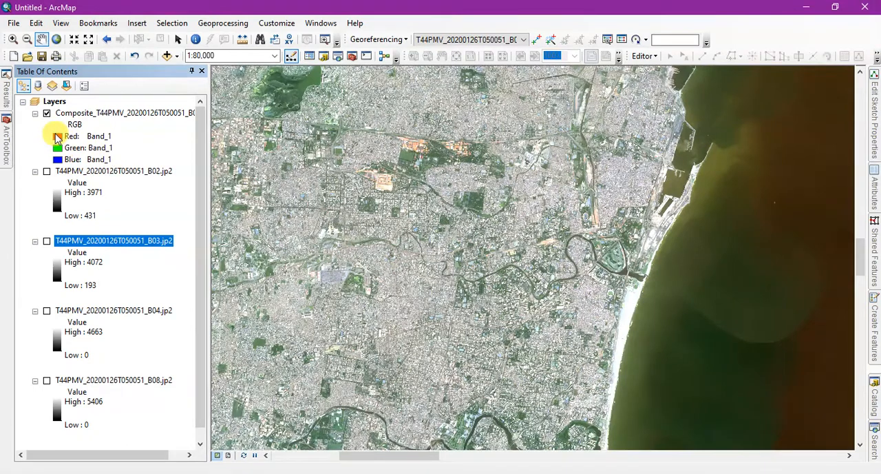
{"action": "left_click", "coordinate": [58, 137]}
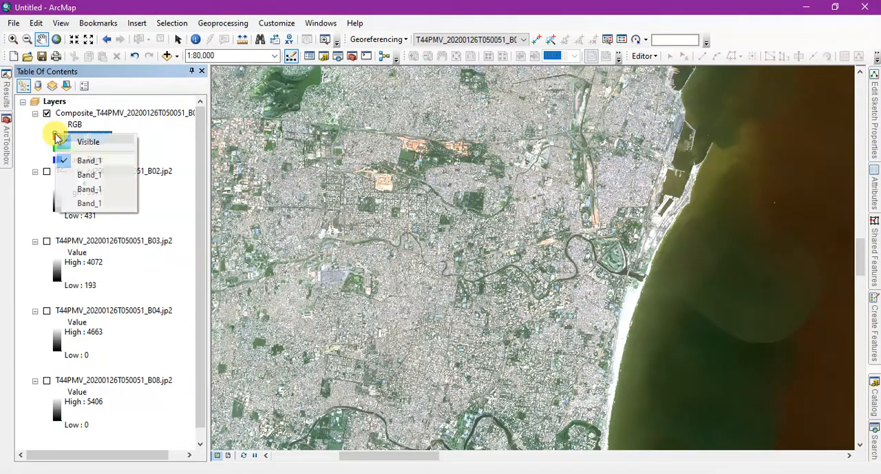
{"action": "left_click", "coordinate": [68, 205]}
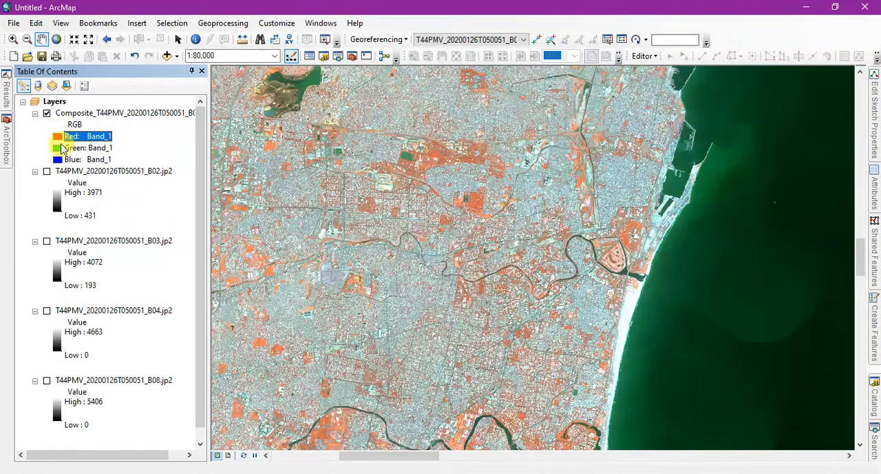
{"action": "left_click", "coordinate": [58, 148]}
{"action": "left_click", "coordinate": [77, 205]}
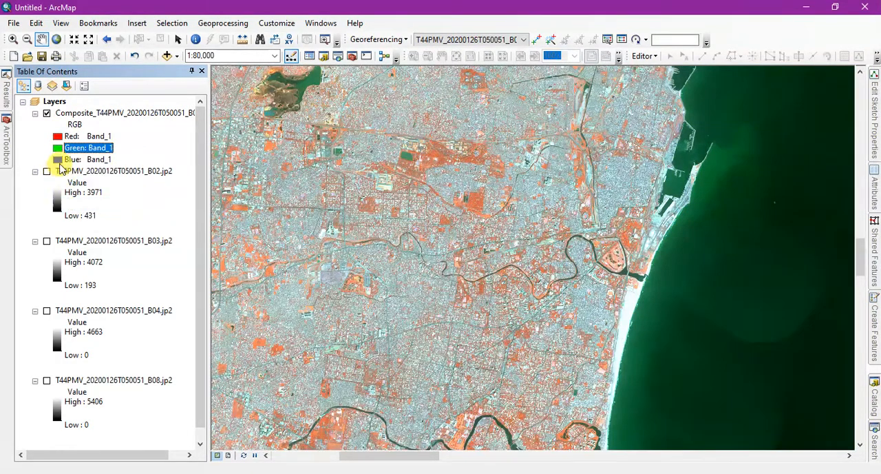
{"action": "left_click", "coordinate": [58, 160]}
{"action": "left_click", "coordinate": [76, 191]}
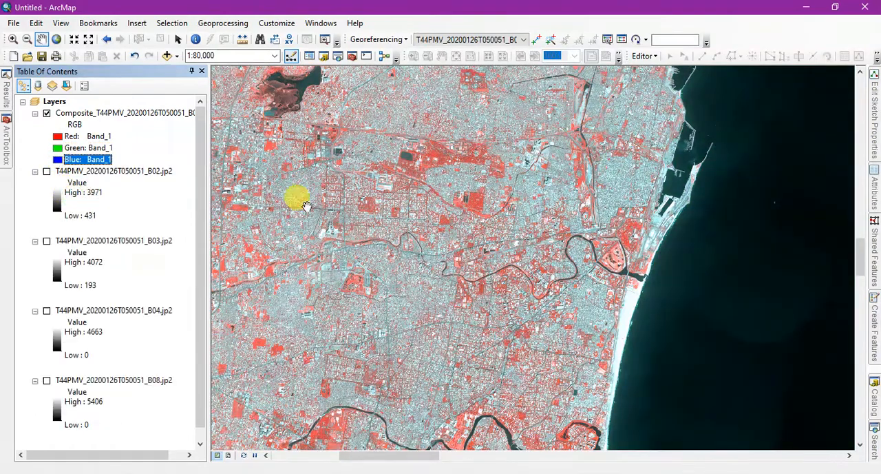
Examine the false-colour composite over the city, lakes and coastline, and hide the composite layer.
{"action": "scroll", "coordinate": [524, 268], "scroll_direction": "up", "scroll_amount": 3}
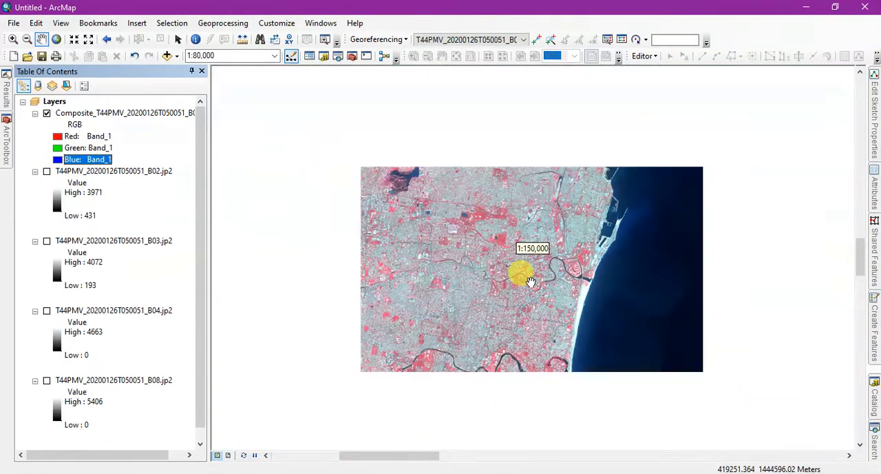
{"action": "scroll", "coordinate": [554, 210], "scroll_direction": "down", "scroll_amount": 2}
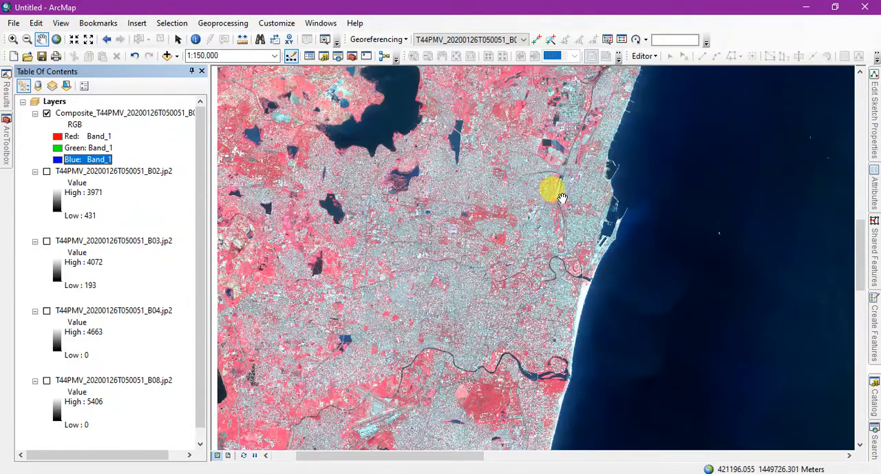
{"action": "scroll", "coordinate": [574, 189], "scroll_direction": "up", "scroll_amount": 1}
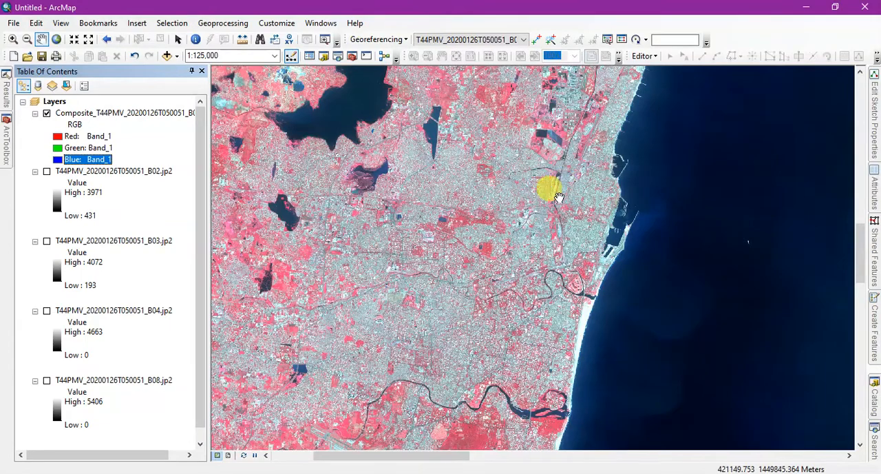
{"action": "scroll", "coordinate": [451, 234], "scroll_direction": "up", "scroll_amount": 2}
{"action": "scroll", "coordinate": [451, 234], "scroll_direction": "down", "scroll_amount": 5}
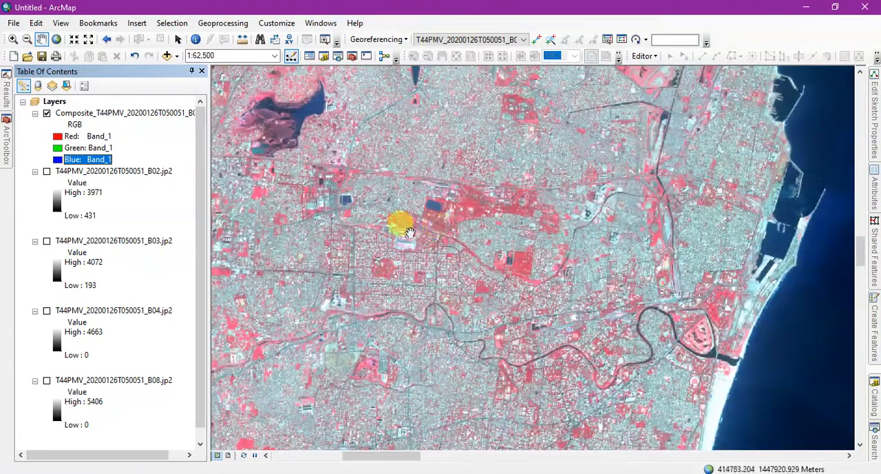
{"action": "left_click", "coordinate": [46, 114]}
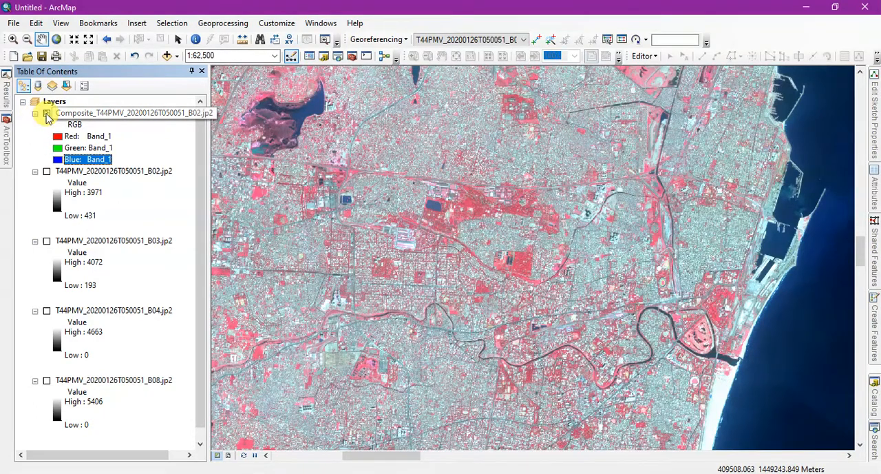
Collapse the Raster toolset and the Data Management Tools toolbox in ArcToolbox.
{"action": "left_click", "coordinate": [6, 140]}
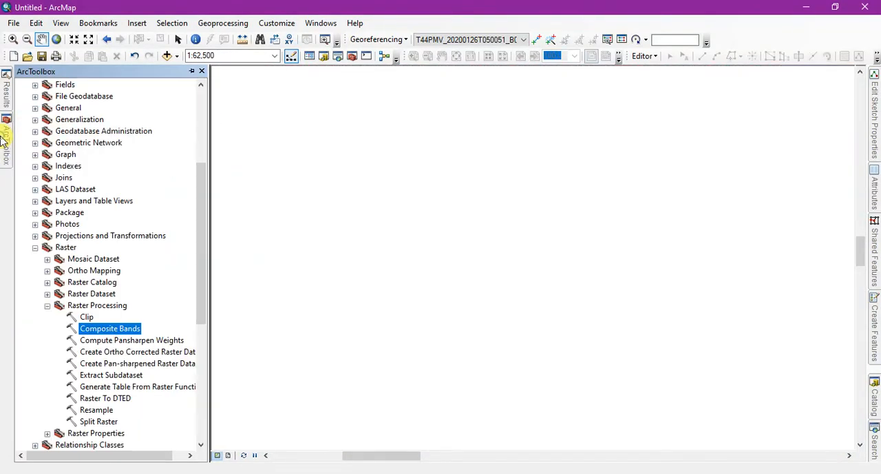
{"action": "scroll", "coordinate": [43, 219], "scroll_direction": "down", "scroll_amount": 1}
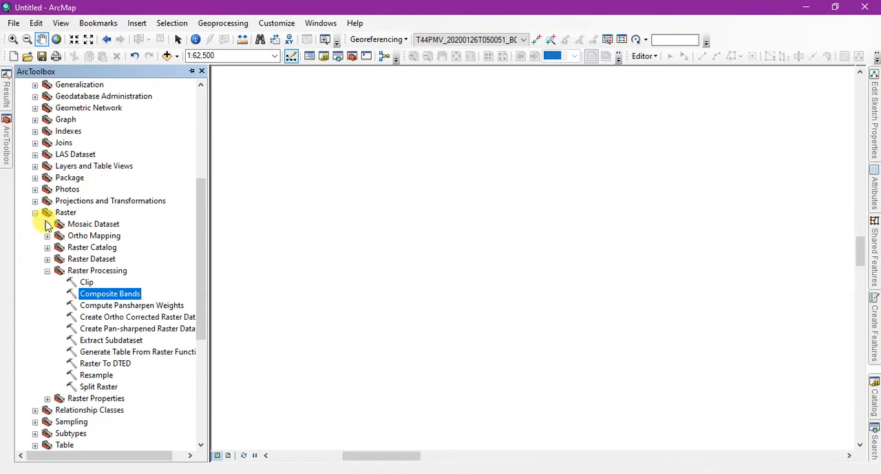
{"action": "left_click", "coordinate": [36, 214]}
{"action": "scroll", "coordinate": [103, 165], "scroll_direction": "up", "scroll_amount": 5}
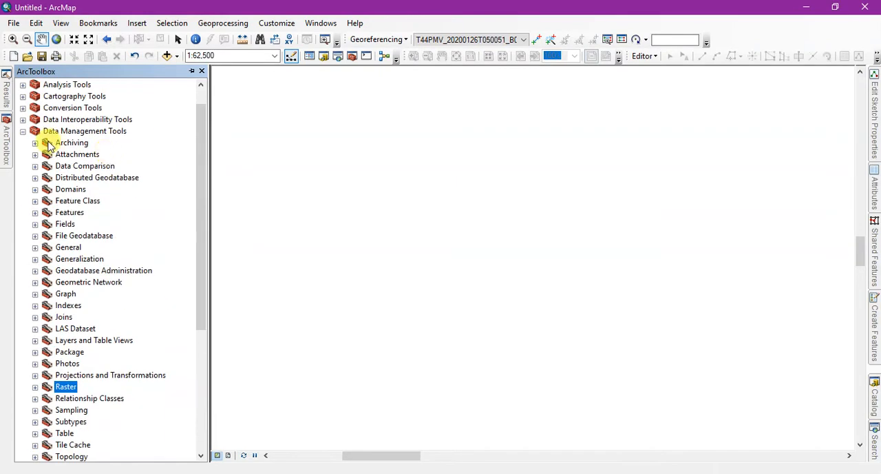
{"action": "left_click", "coordinate": [23, 131]}
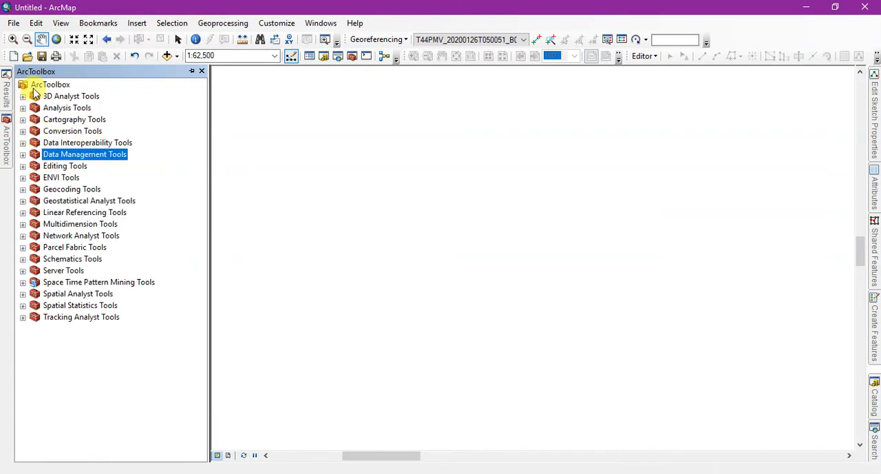
Open the Composite Bands tool from the Raster Processing toolset of Data Management Tools.
{"action": "left_click", "coordinate": [24, 155]}
{"action": "scroll", "coordinate": [113, 174], "scroll_direction": "down", "scroll_amount": 2}
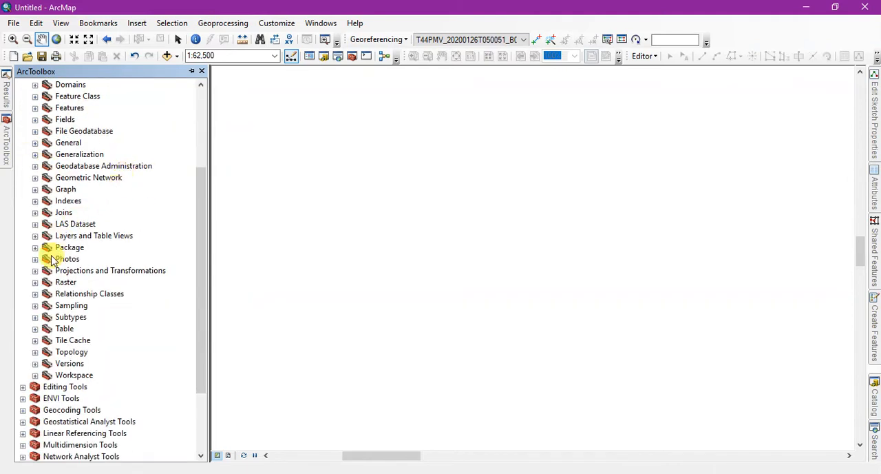
{"action": "left_click", "coordinate": [35, 282]}
{"action": "scroll", "coordinate": [86, 244], "scroll_direction": "down", "scroll_amount": 3}
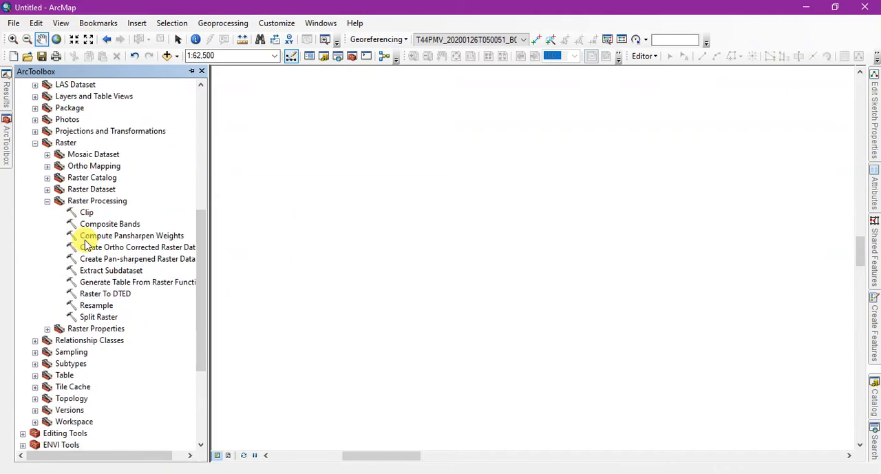
{"action": "left_click", "coordinate": [35, 142]}
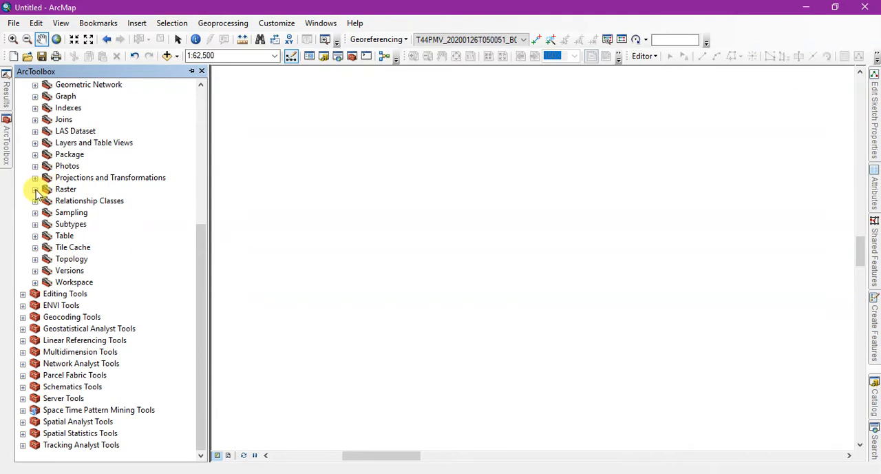
{"action": "left_click", "coordinate": [35, 190]}
{"action": "scroll", "coordinate": [122, 200], "scroll_direction": "down", "scroll_amount": 2}
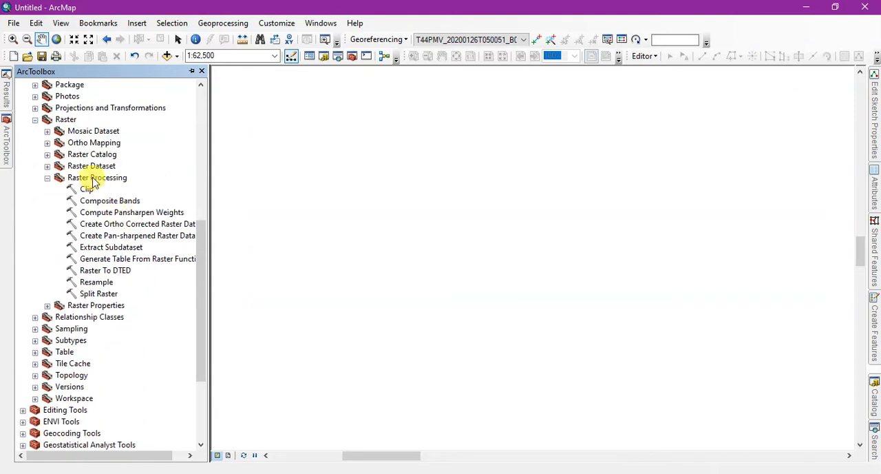
{"action": "left_click", "coordinate": [48, 178]}
{"action": "left_click", "coordinate": [48, 178]}
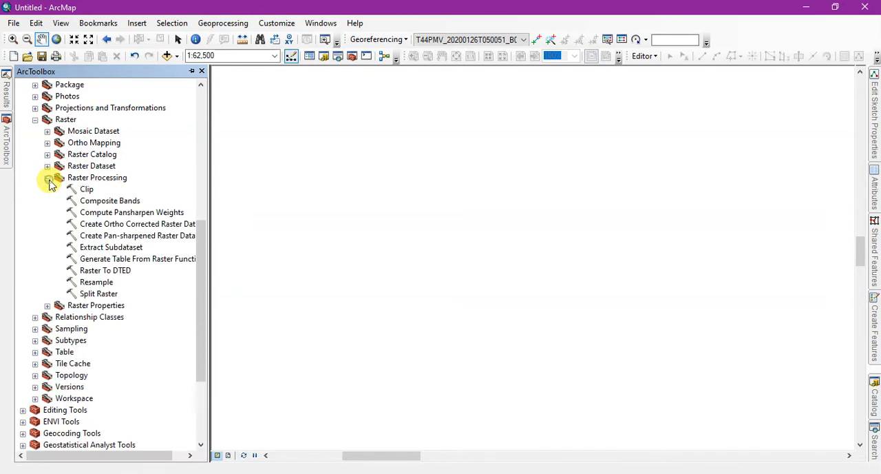
{"action": "left_click", "coordinate": [90, 180]}
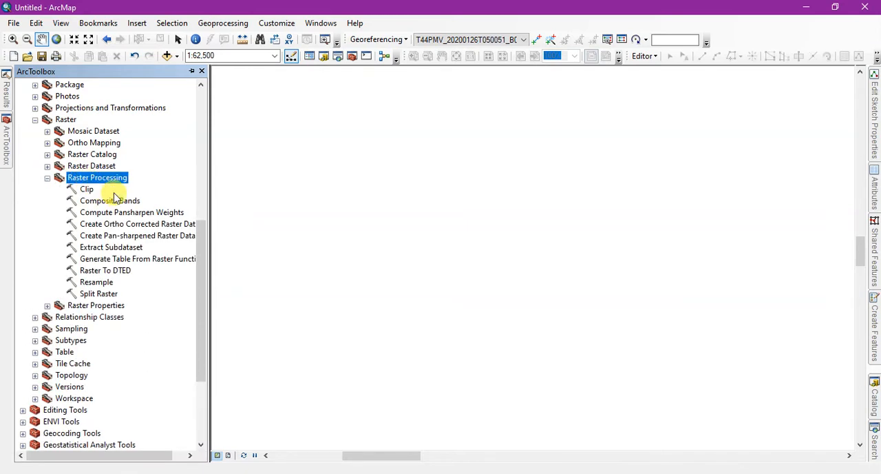
{"action": "double_click", "coordinate": [101, 201]}
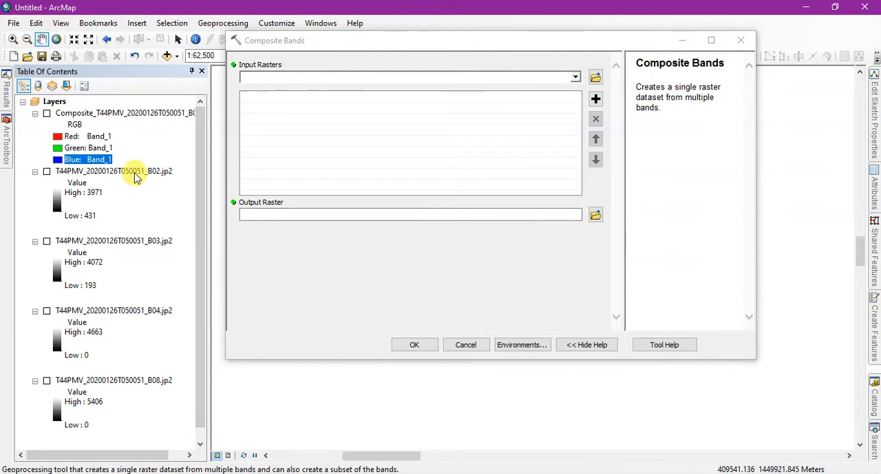
Run Composite Bands on the B02, B03, B04 and B08 rasters in that order, keeping the proposed output raster.
{"action": "left_click_drag", "start_coordinate": [135, 176], "coordinate": [378, 97]}
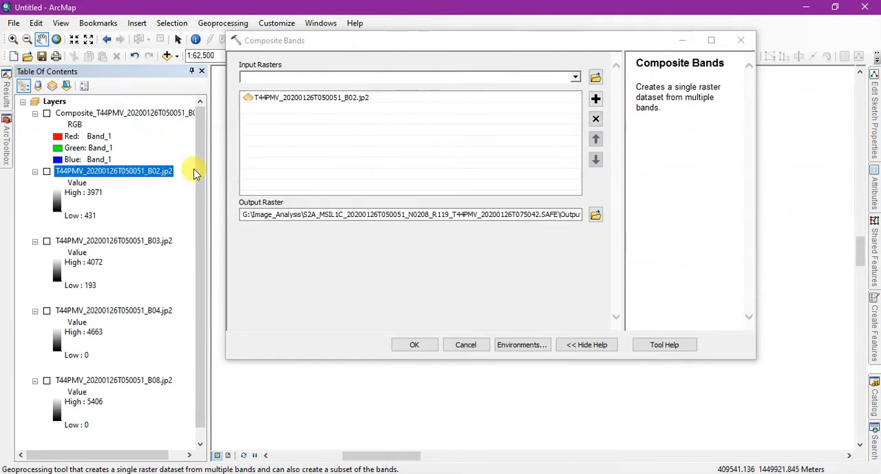
{"action": "left_click_drag", "start_coordinate": [83, 240], "coordinate": [317, 114]}
{"action": "left_click_drag", "start_coordinate": [146, 310], "coordinate": [340, 130]}
{"action": "left_click_drag", "start_coordinate": [145, 378], "coordinate": [342, 129]}
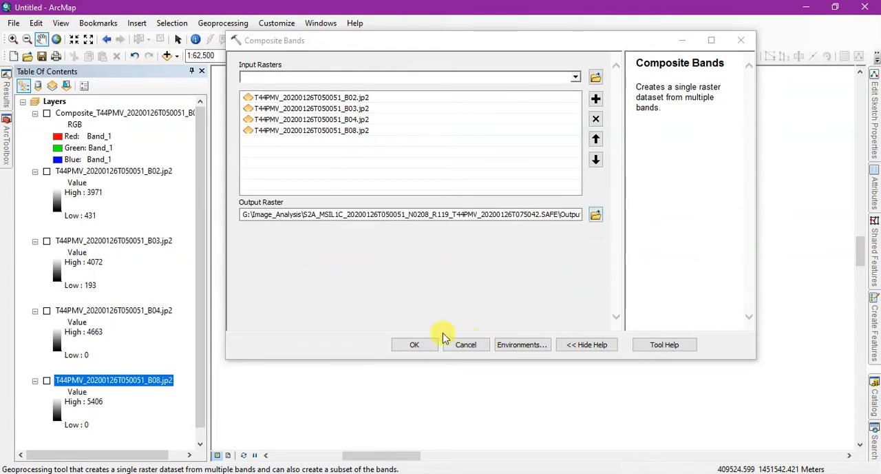
{"action": "left_click", "coordinate": [414, 345]}
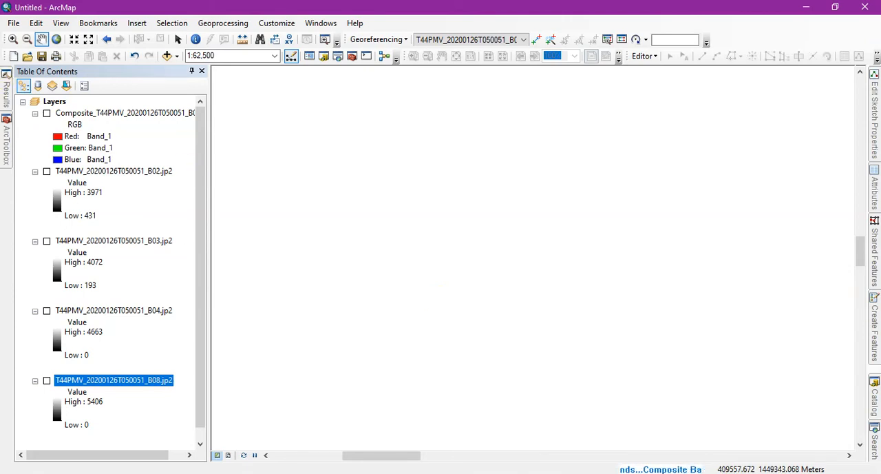
Check the Composite Bands run in the docked geoprocessing results and expand its finished entry.
{"action": "mouse_move", "coordinate": [6, 96]}
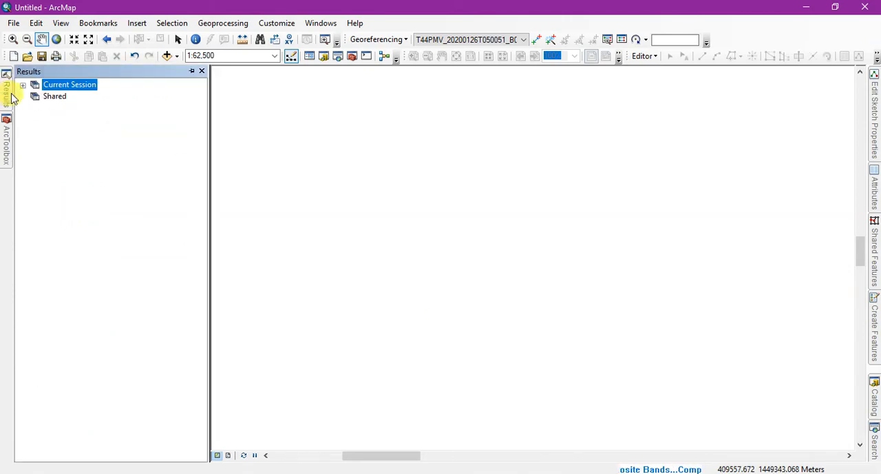
{"action": "left_click", "coordinate": [22, 86]}
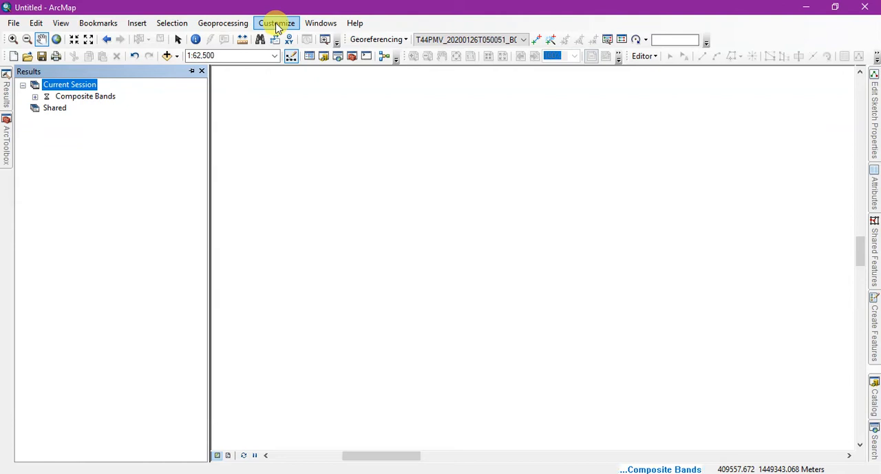
{"action": "left_click", "coordinate": [246, 24]}
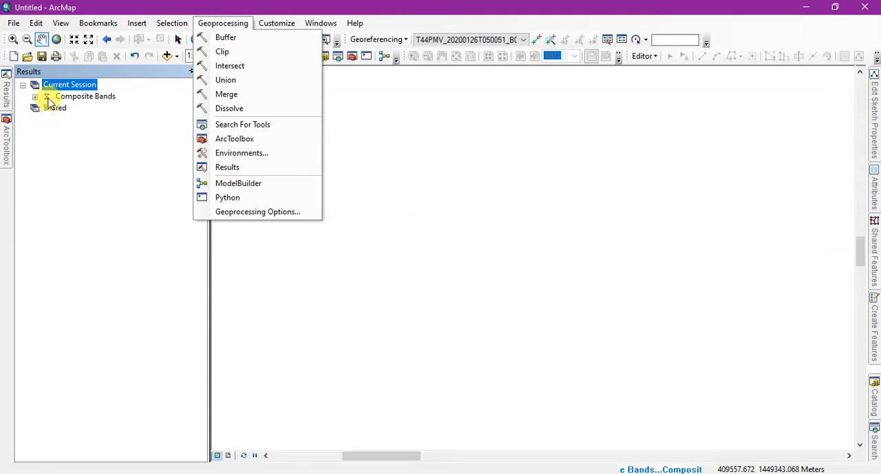
{"action": "left_click", "coordinate": [48, 98]}
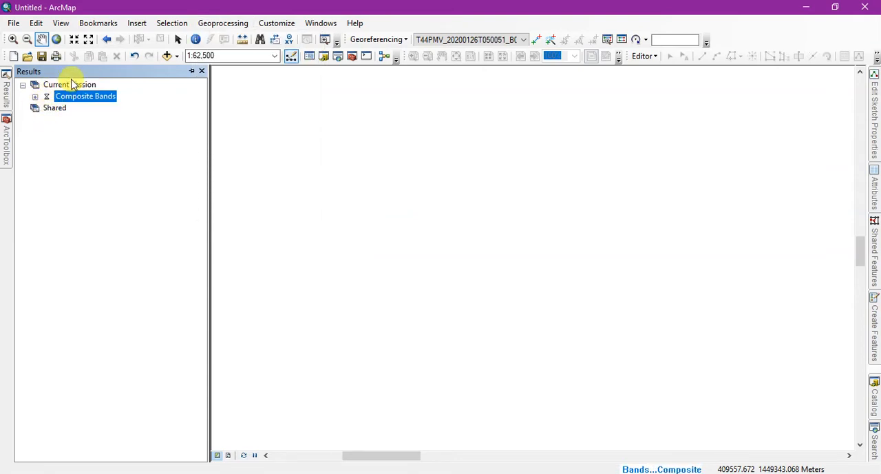
{"action": "left_click", "coordinate": [192, 71]}
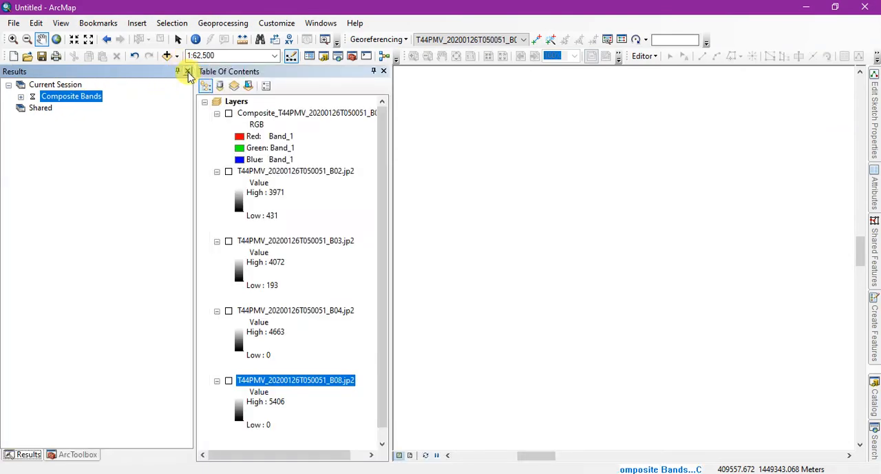
{"action": "left_click", "coordinate": [178, 72]}
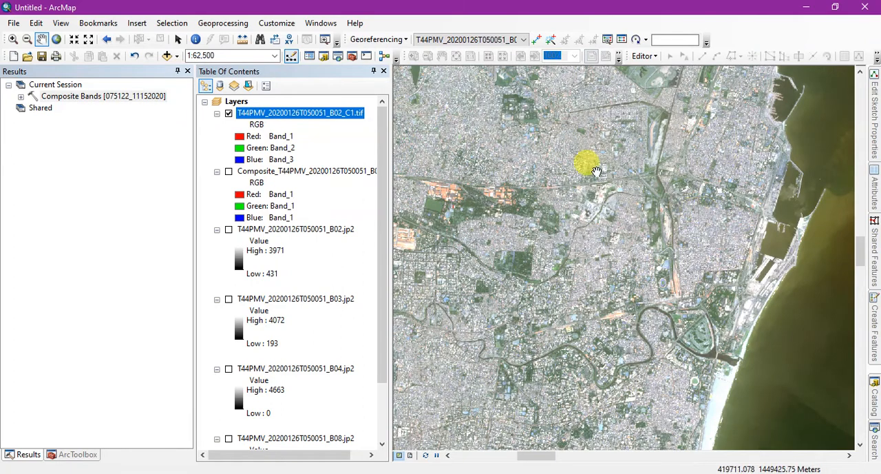
{"action": "left_click", "coordinate": [20, 97]}
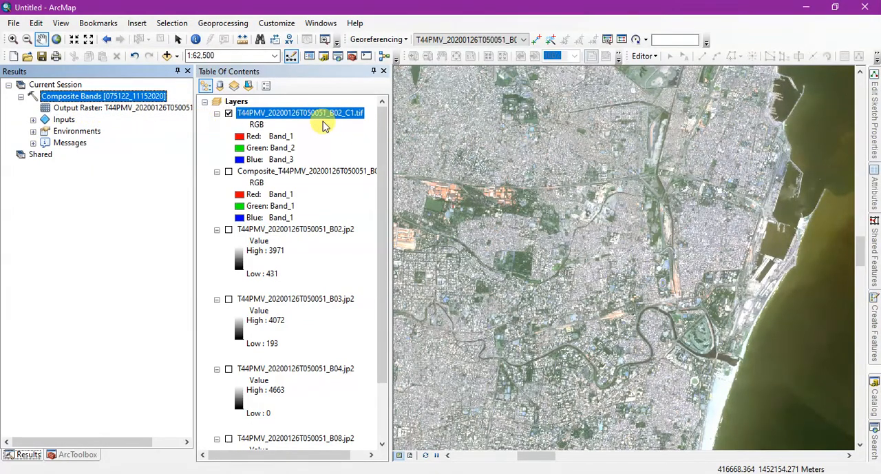
Display the new B02_C1.tif composite in false colour with Band_4 as red, Band_3 as green and Band_2 as blue.
{"action": "left_click", "coordinate": [247, 136]}
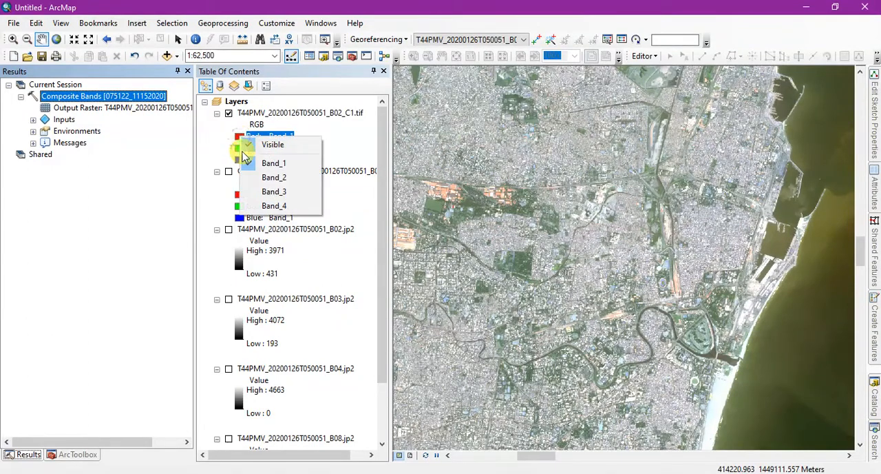
{"action": "left_click", "coordinate": [251, 206]}
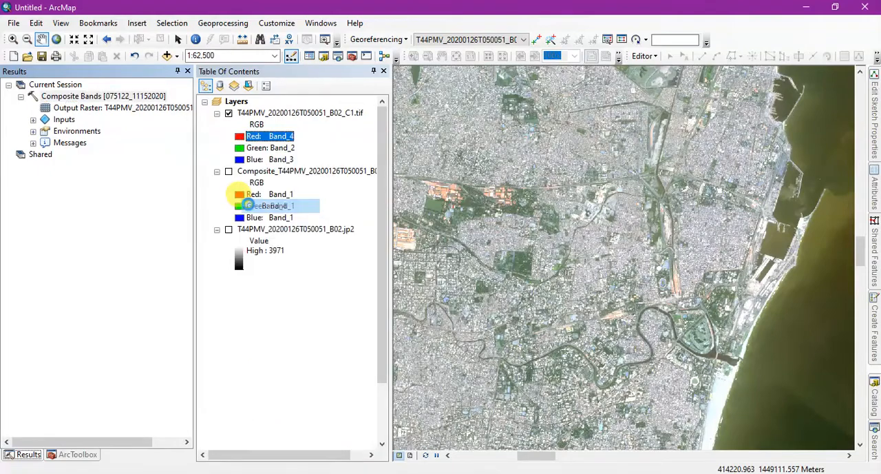
{"action": "left_click", "coordinate": [237, 148]}
{"action": "left_click", "coordinate": [239, 148]}
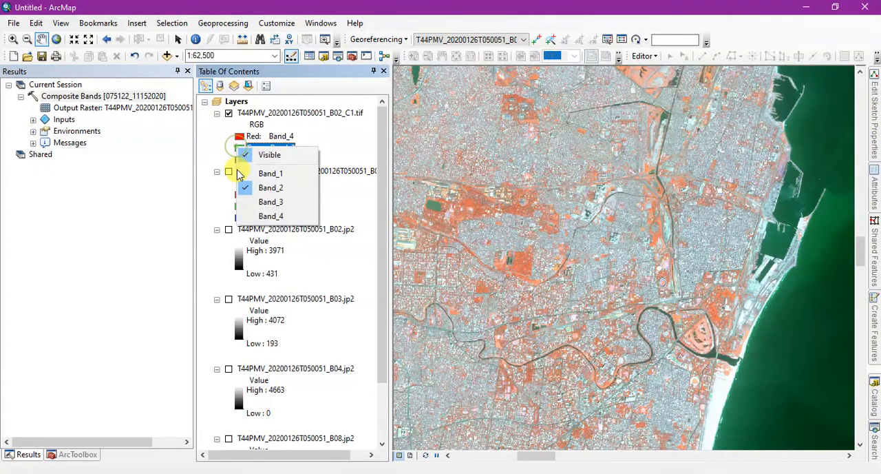
{"action": "left_click", "coordinate": [244, 201]}
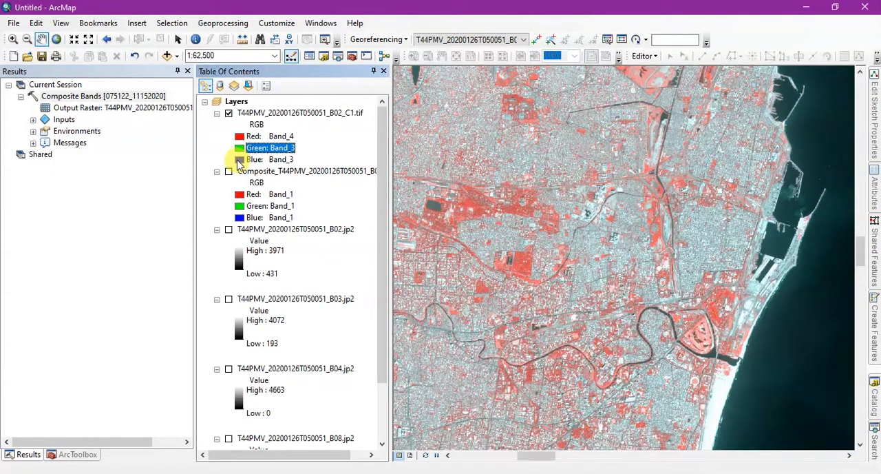
{"action": "left_click", "coordinate": [239, 160]}
{"action": "left_click", "coordinate": [248, 200]}
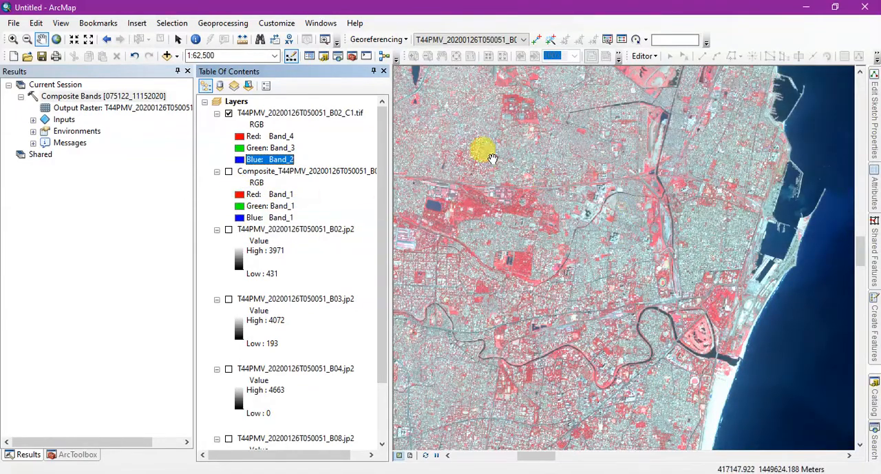
Auto-hide the geoprocessing results and examine the false-colour composite around the lakes, rivers and coastline.
{"action": "left_click", "coordinate": [177, 71]}
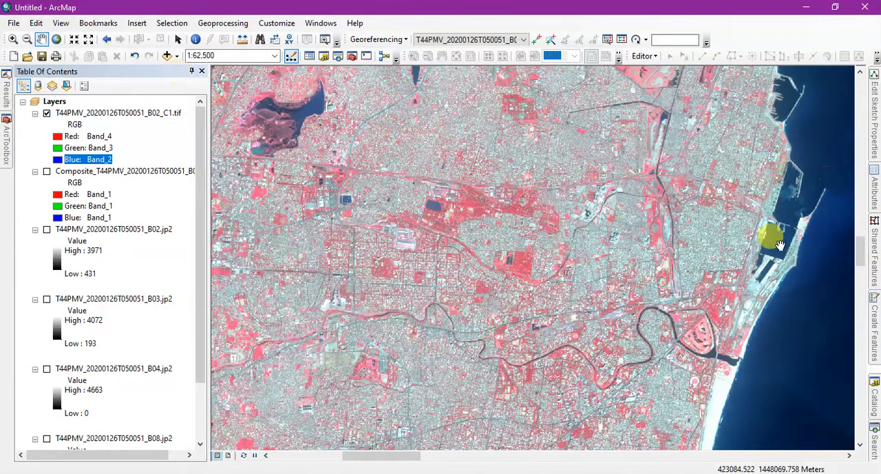
{"action": "scroll", "coordinate": [685, 330], "scroll_direction": "down", "scroll_amount": 3}
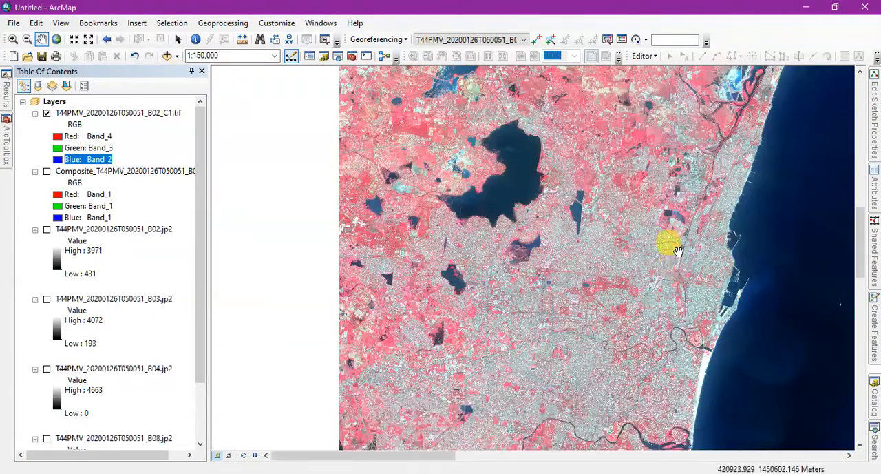
{"action": "left_click_drag", "start_coordinate": [635, 173], "coordinate": [525, 300]}
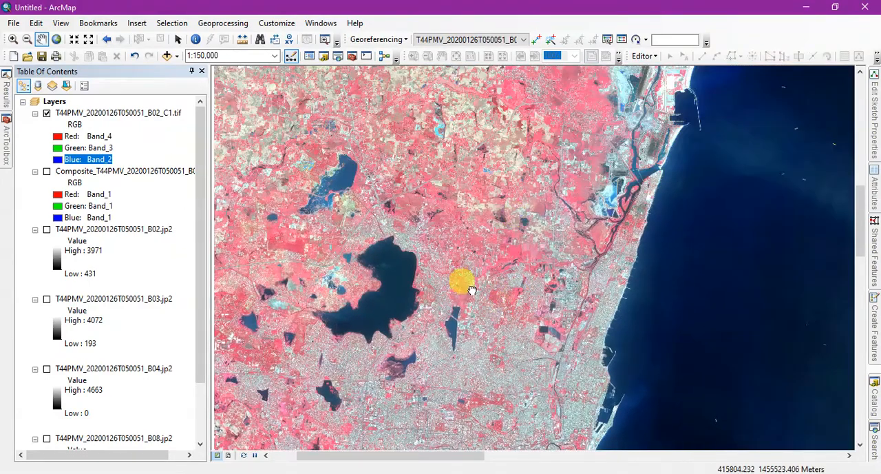
{"action": "left_click_drag", "start_coordinate": [462, 280], "coordinate": [535, 186]}
{"action": "scroll", "coordinate": [535, 187], "scroll_direction": "up", "scroll_amount": 3}
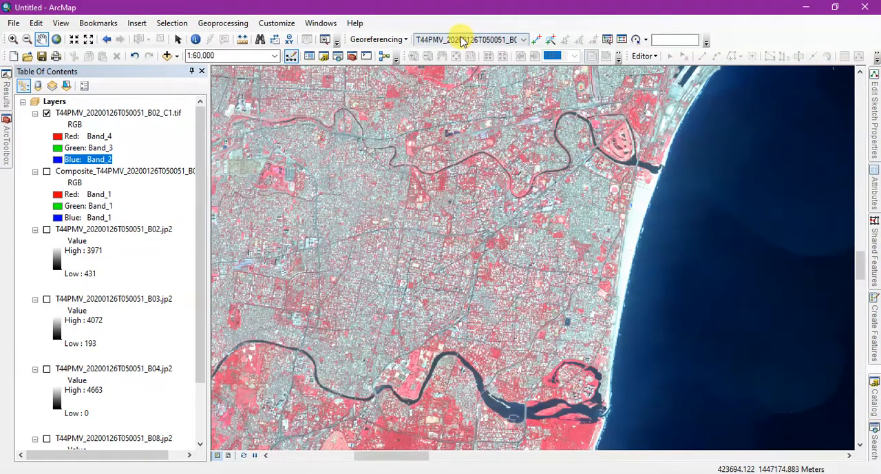
Open the Image Analysis window and enlarge it to fit the raster layer names and mensuration tools.
{"action": "left_click", "coordinate": [321, 24]}
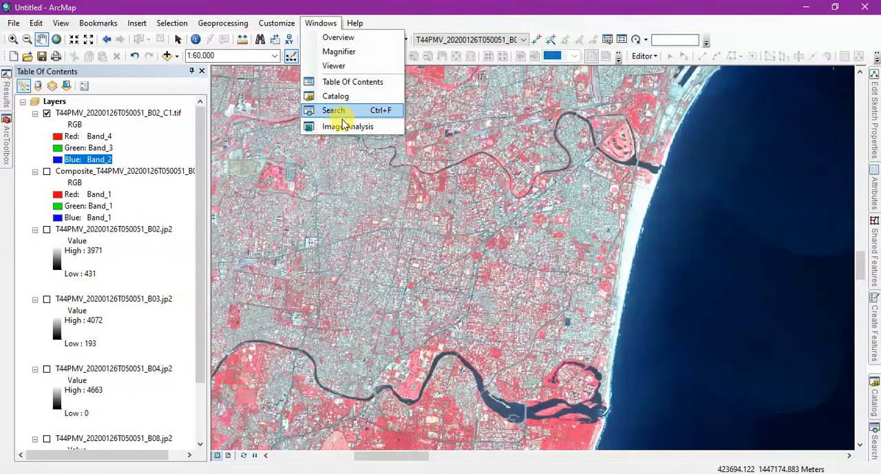
{"action": "left_click", "coordinate": [338, 127]}
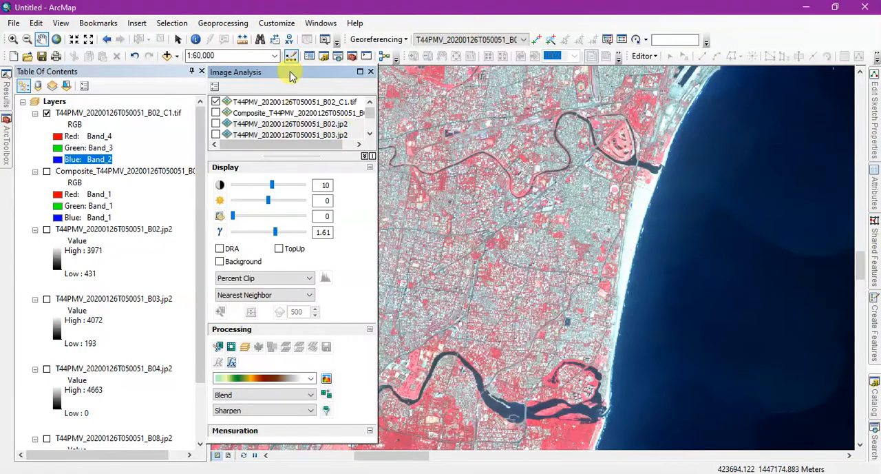
{"action": "left_click_drag", "start_coordinate": [286, 43], "coordinate": [285, 43]}
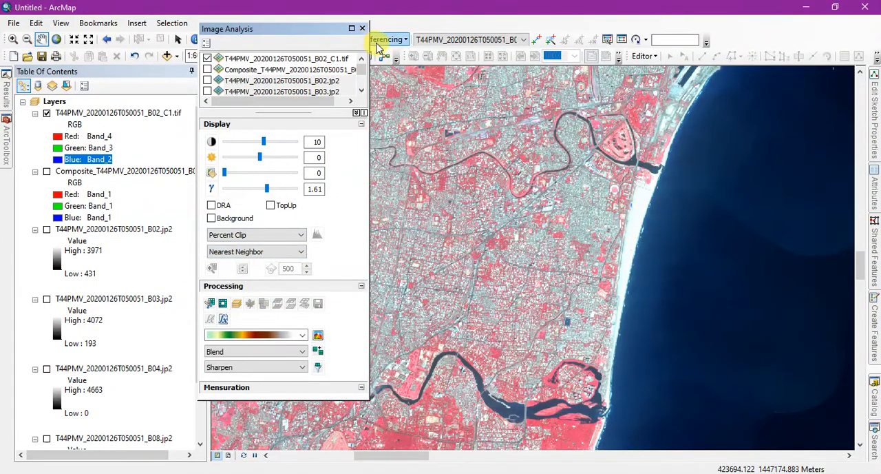
{"action": "left_click_drag", "start_coordinate": [368, 32], "coordinate": [417, 35]}
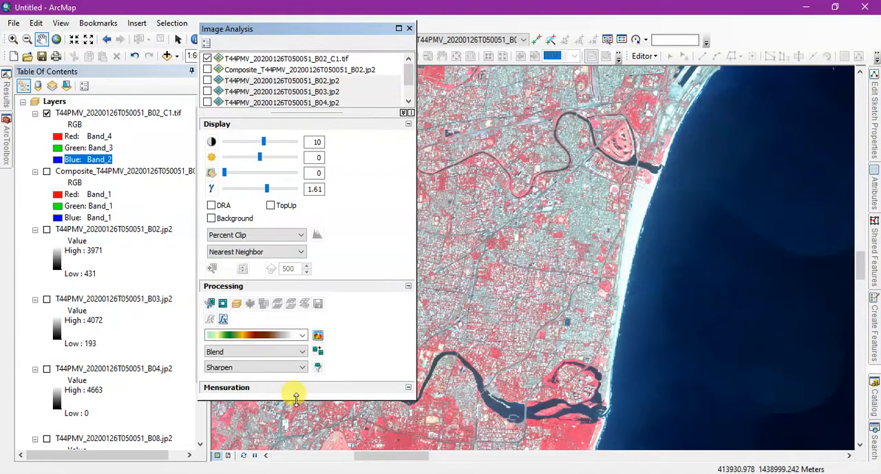
{"action": "left_click_drag", "start_coordinate": [296, 398], "coordinate": [292, 438]}
{"action": "scroll", "coordinate": [355, 89], "scroll_direction": "down", "scroll_amount": 2}
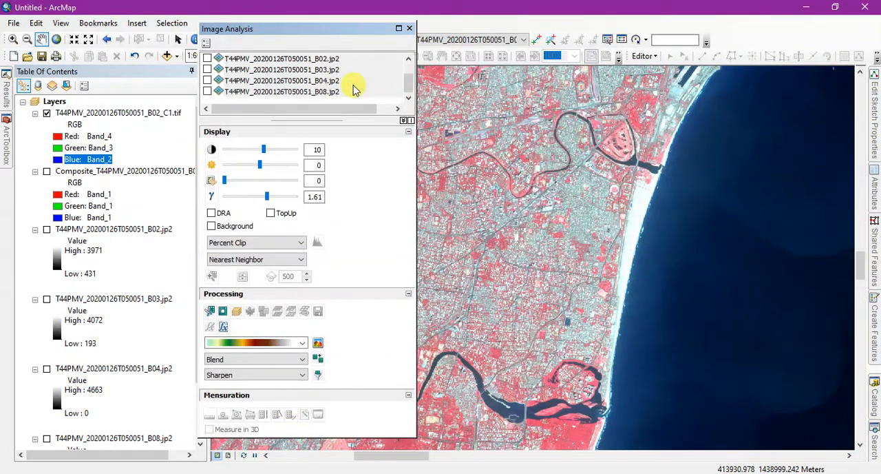
Check which Sentinel-2 bands are red and NIR in the band table open in the browser, and return to ArcMap.
{"action": "scroll", "coordinate": [355, 89], "scroll_direction": "up", "scroll_amount": 2}
{"action": "left_click", "coordinate": [342, 60]}
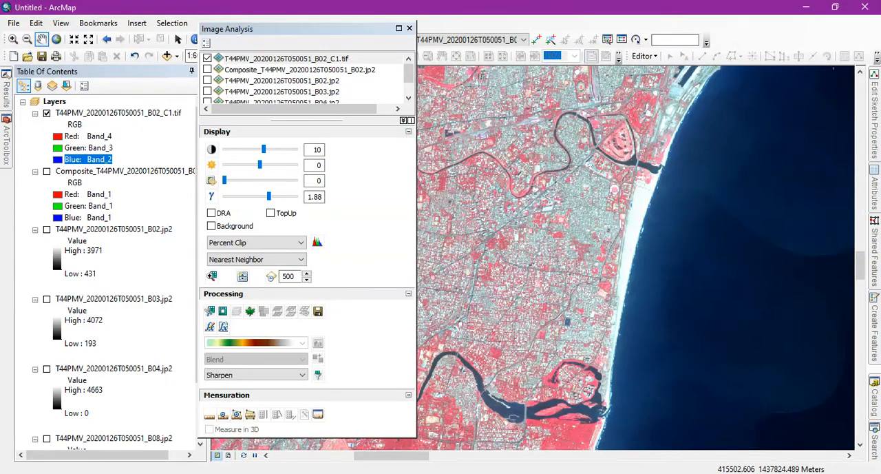
{"action": "left_click", "coordinate": [265, 473]}
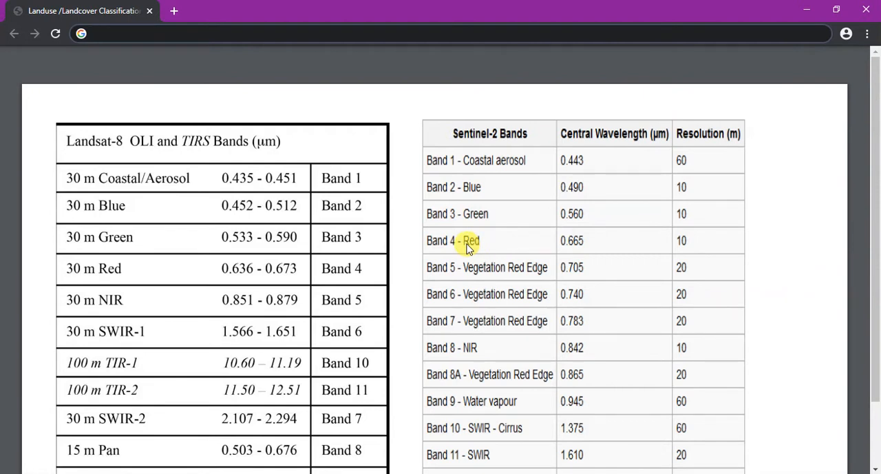
{"action": "key", "text": "alt+Tab"}
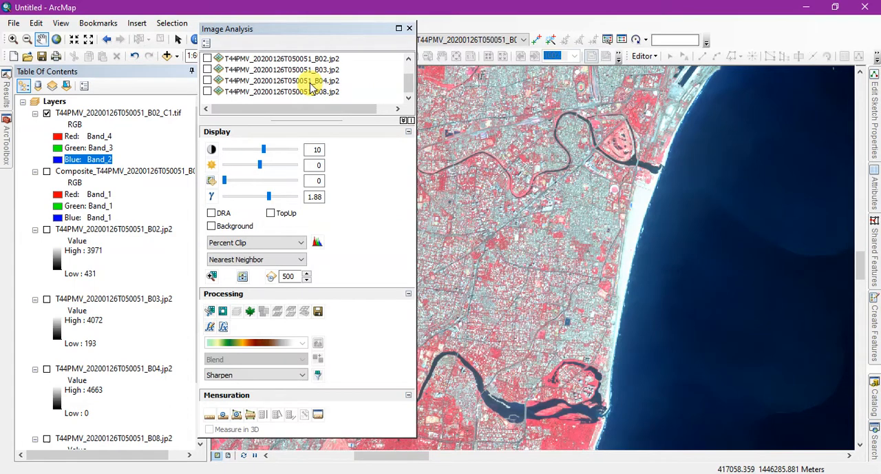
Compute an NDVI layer from the B04 and B08 rasters in Image Analysis, and close that window.
{"action": "left_click", "coordinate": [313, 82]}
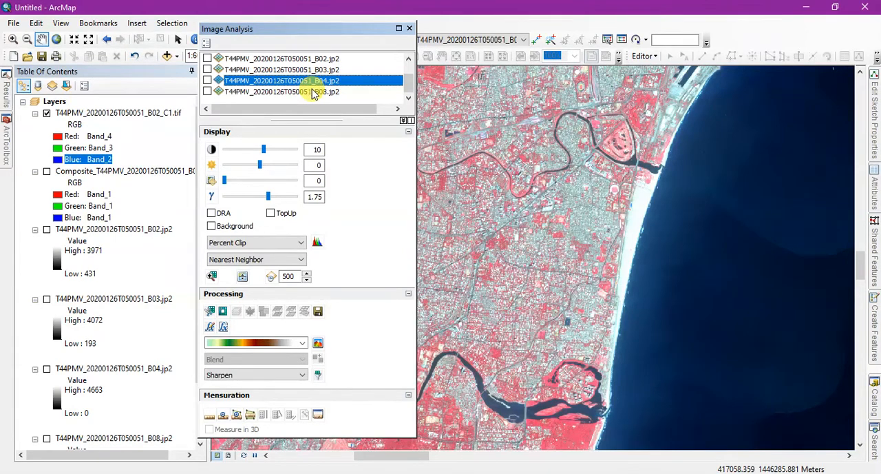
{"action": "left_click", "coordinate": [314, 92]}
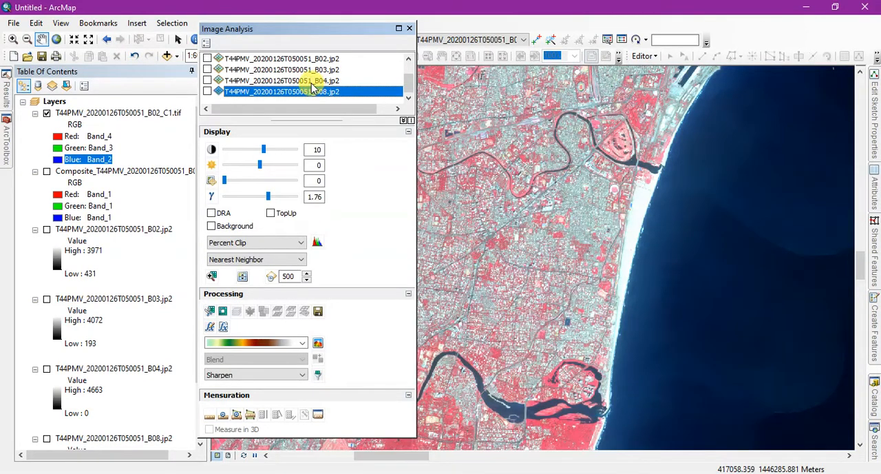
{"action": "left_click", "coordinate": [313, 82], "text": "ctrl"}
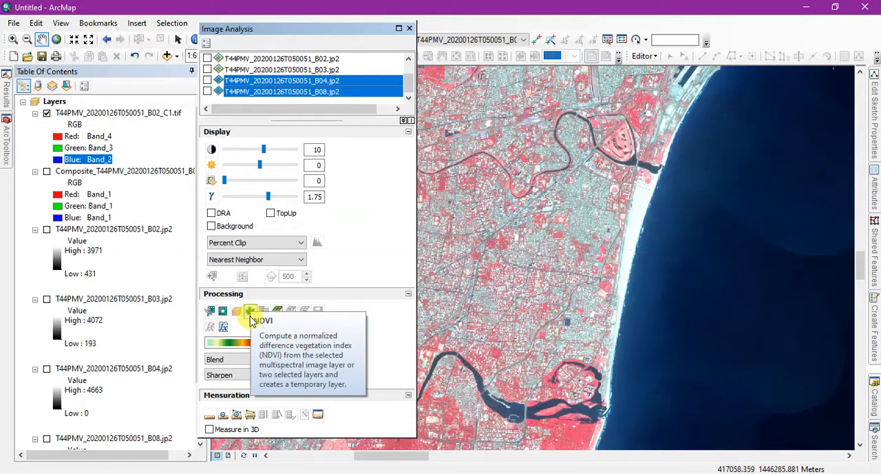
{"action": "left_click", "coordinate": [251, 317]}
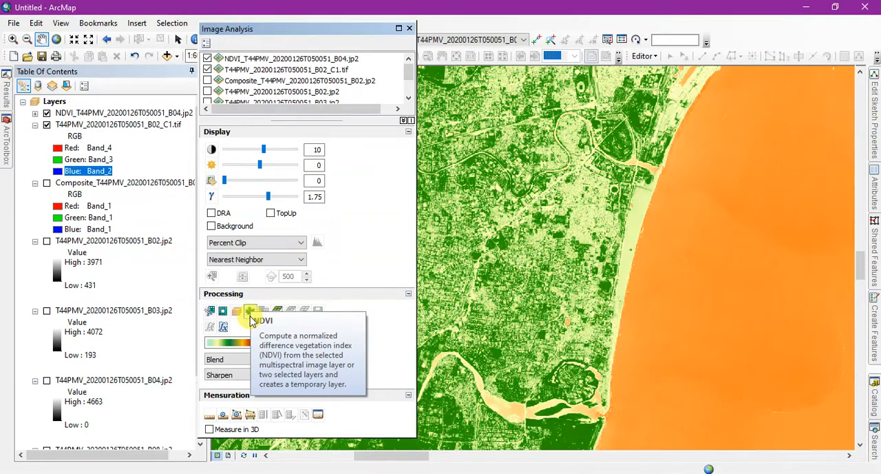
{"action": "left_click", "coordinate": [408, 29]}
Hide the T44PMV_20200126T050051_B02_C1.tif composite so only the NDVI layer is displayed.
{"action": "left_click_drag", "start_coordinate": [499, 169], "coordinate": [458, 342]}
{"action": "left_click_drag", "start_coordinate": [562, 192], "coordinate": [561, 208]}
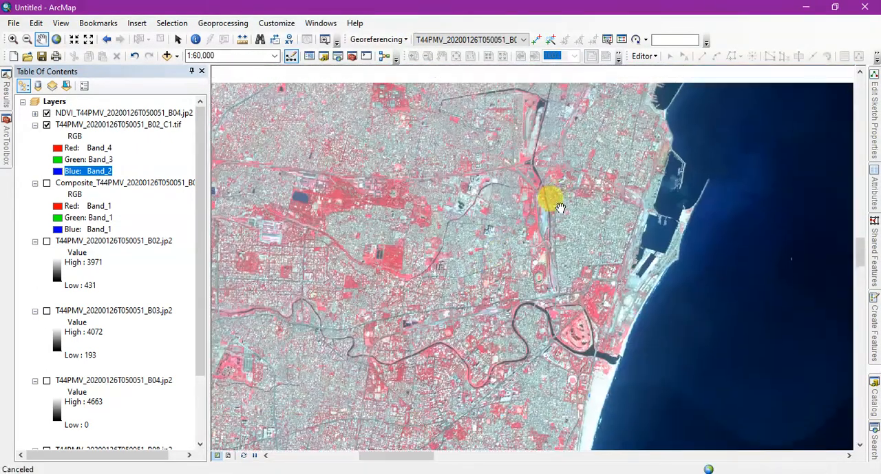
{"action": "left_click", "coordinate": [47, 124]}
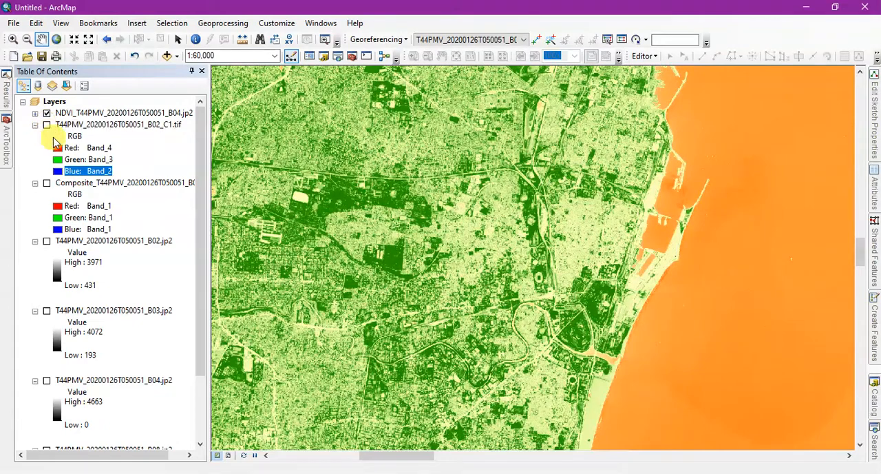
{"action": "left_click_drag", "start_coordinate": [522, 250], "coordinate": [614, 169]}
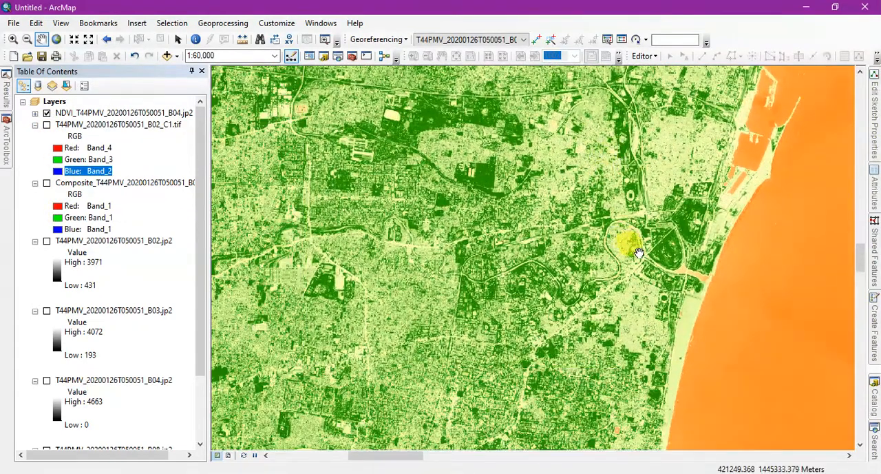
Examine the NDVI layer's colormap legend, collapse it again and view the NDVI map over a wider area.
{"action": "left_click", "coordinate": [35, 113]}
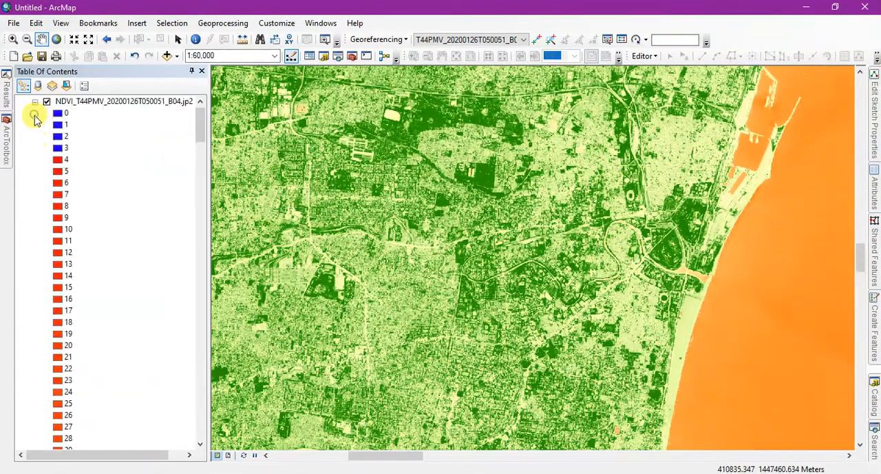
{"action": "scroll", "coordinate": [144, 189], "scroll_direction": "down", "scroll_amount": 5}
{"action": "scroll", "coordinate": [138, 181], "scroll_direction": "up", "scroll_amount": 5}
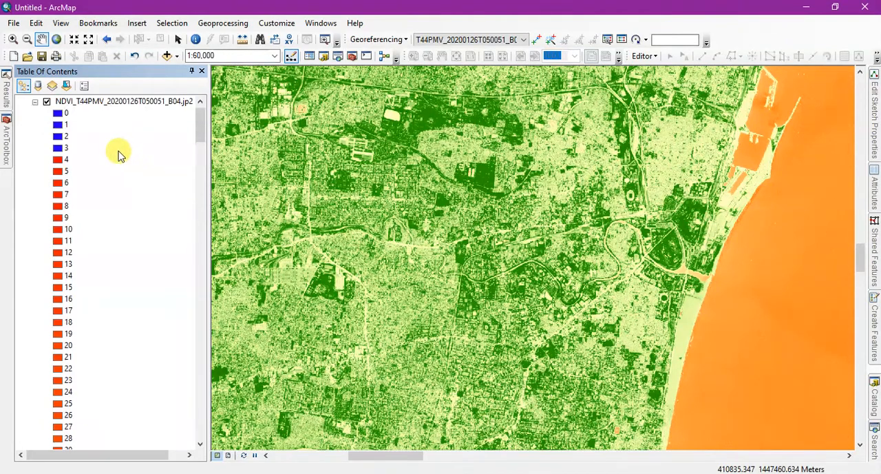
{"action": "scroll", "coordinate": [118, 156], "scroll_direction": "up", "scroll_amount": 1}
{"action": "left_click", "coordinate": [35, 114]}
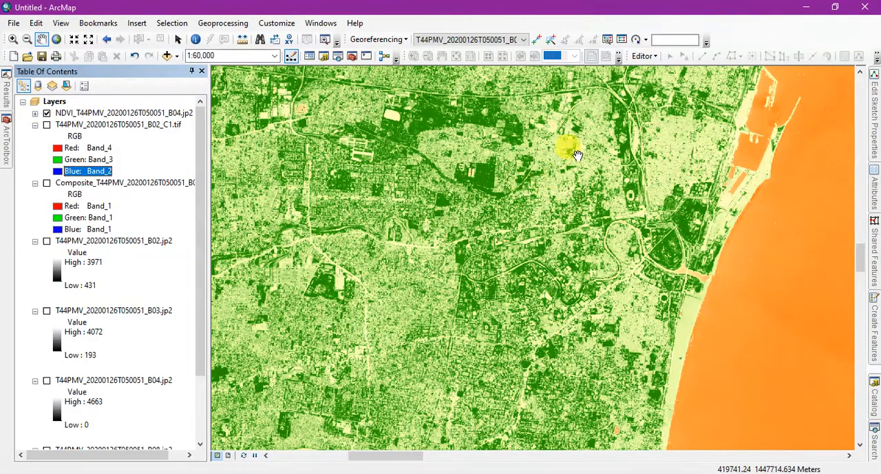
{"action": "left_click_drag", "start_coordinate": [568, 148], "coordinate": [573, 242]}
{"action": "scroll", "coordinate": [571, 335], "scroll_direction": "up", "scroll_amount": 1}
{"action": "scroll", "coordinate": [578, 342], "scroll_direction": "up", "scroll_amount": 3}
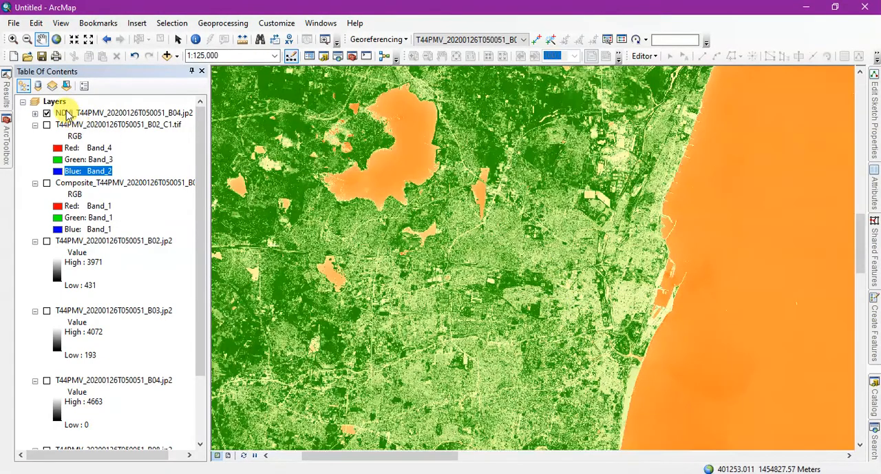
Open the NDVI layer's symbology and choose the Classified renderer, computing the histogram it requires.
{"action": "right_click", "coordinate": [67, 113]}
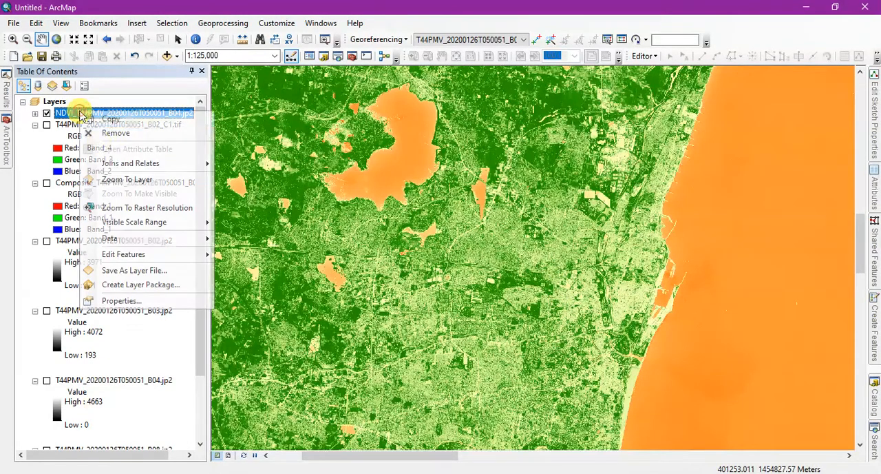
{"action": "left_click", "coordinate": [148, 303]}
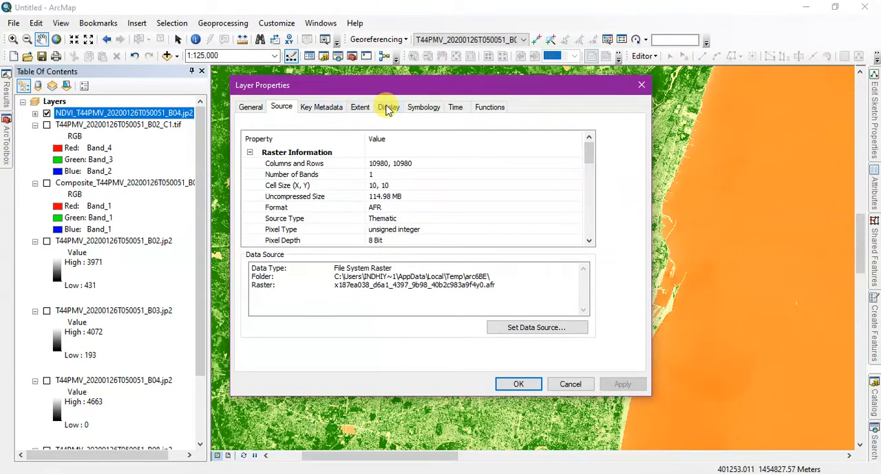
{"action": "left_click", "coordinate": [422, 108]}
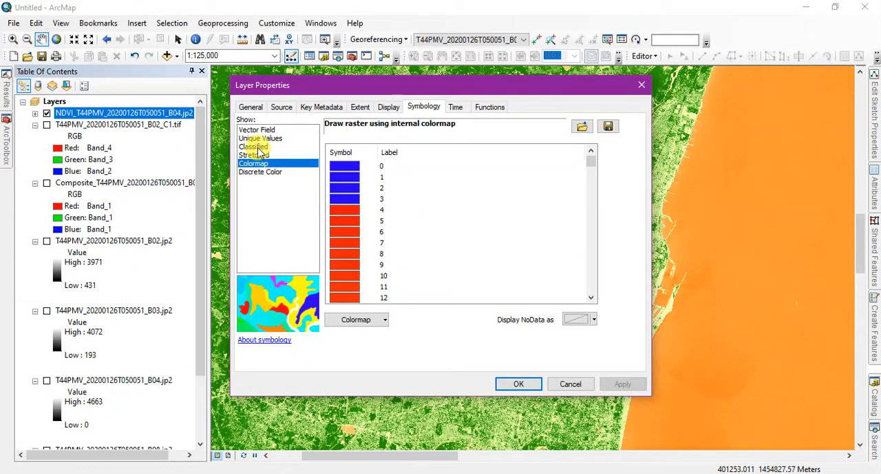
{"action": "left_click", "coordinate": [255, 147]}
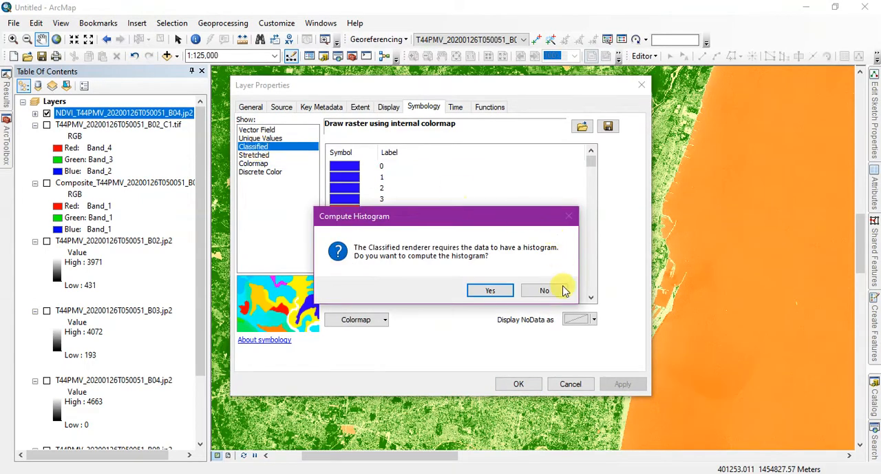
{"action": "left_click", "coordinate": [487, 290]}
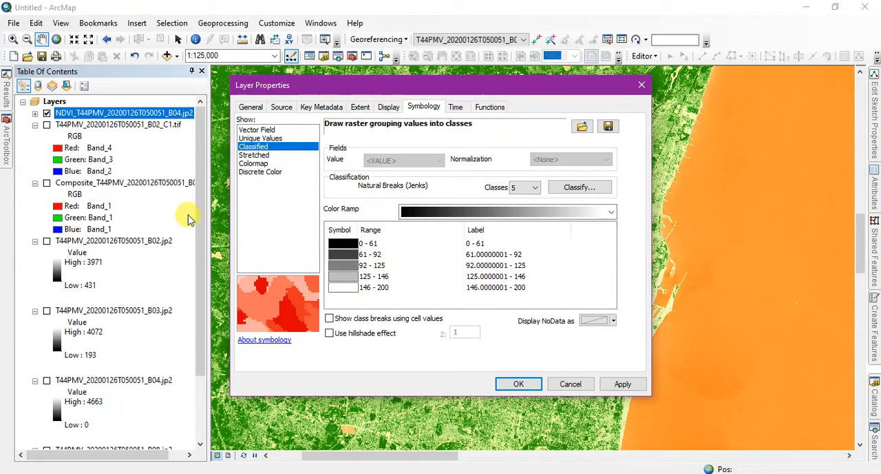
Switch the NDVI layer to the Stretched renderer with the red-yellow-green color ramp.
{"action": "left_click", "coordinate": [258, 172]}
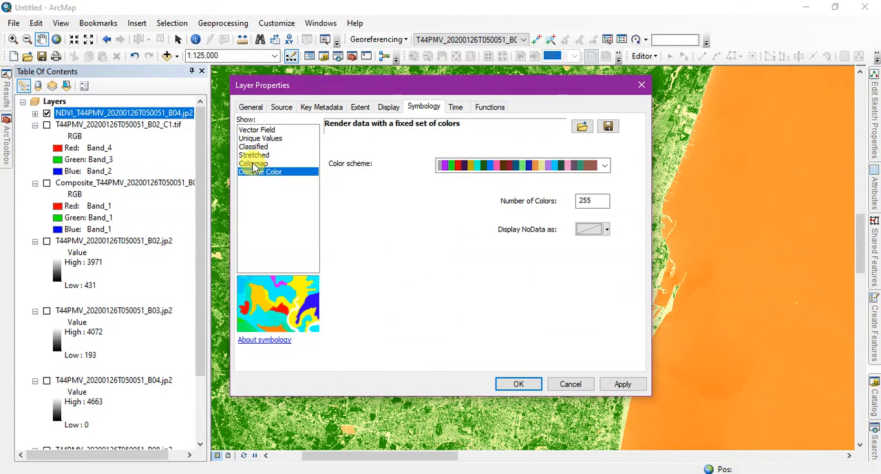
{"action": "left_click", "coordinate": [254, 164]}
{"action": "left_click", "coordinate": [255, 156]}
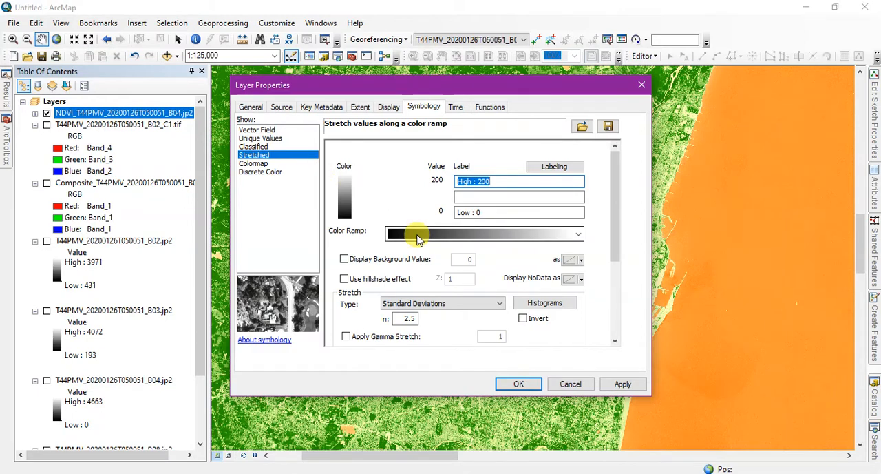
{"action": "left_click", "coordinate": [416, 238]}
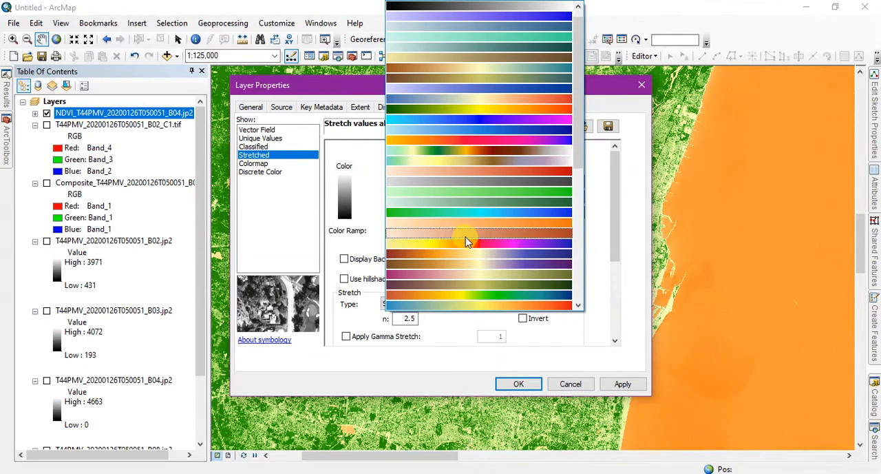
{"action": "scroll", "coordinate": [482, 237], "scroll_direction": "down", "scroll_amount": 10}
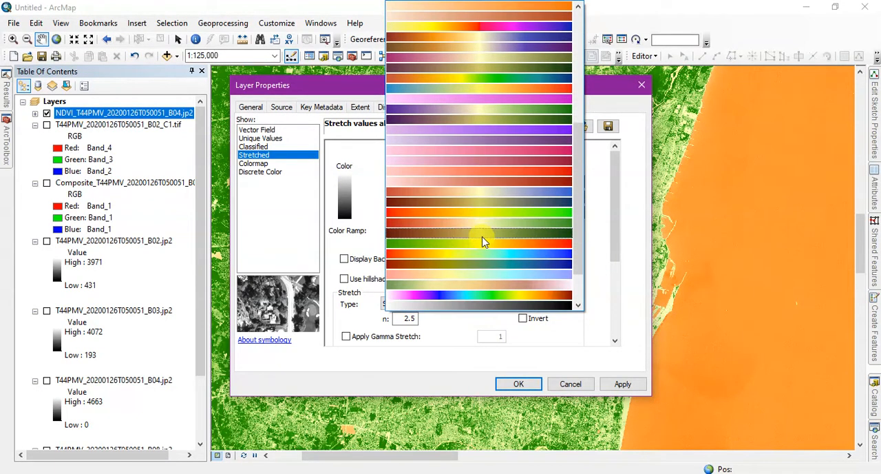
{"action": "left_click", "coordinate": [496, 215]}
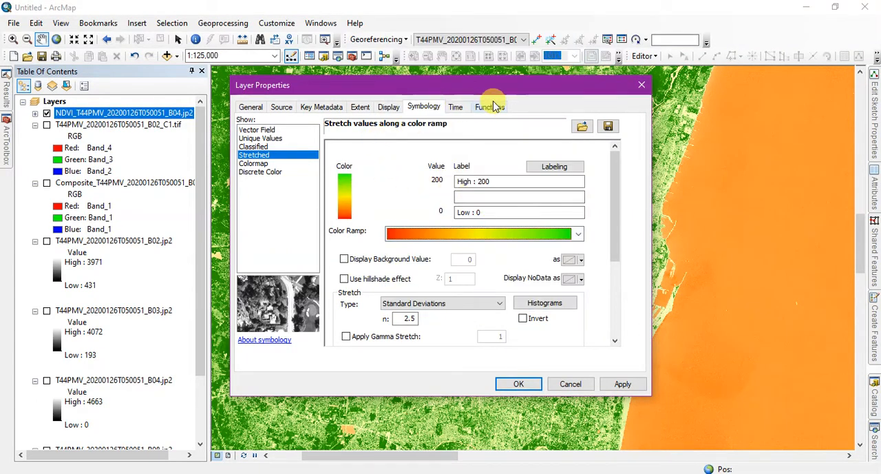
Turn on the hillshade effect with Z 1 and apply the stretched symbology to the NDVI layer.
{"action": "left_click_drag", "start_coordinate": [509, 92], "coordinate": [578, 122]}
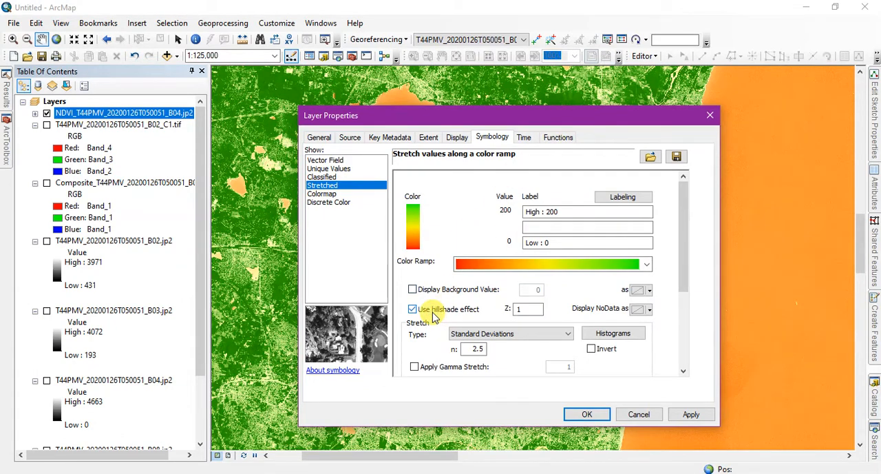
{"action": "left_click", "coordinate": [690, 414]}
{"action": "left_click", "coordinate": [586, 414]}
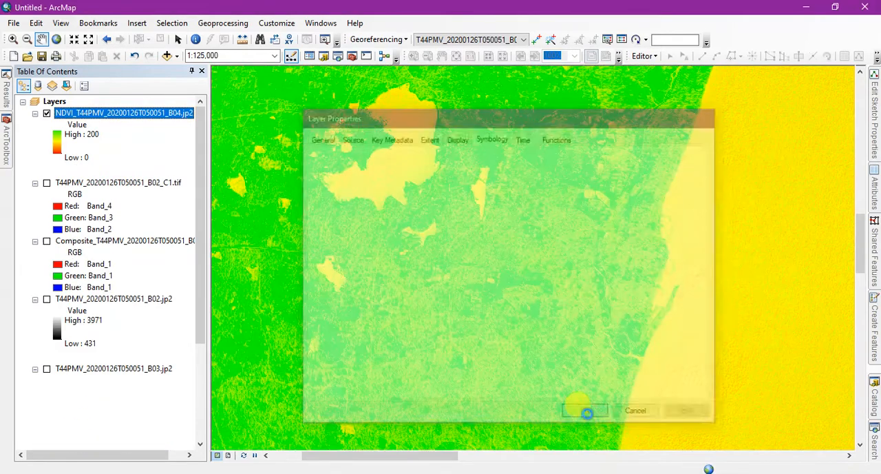
Inspect the NDVI map around the lake and coast, and turn off the layer's hillshade effect.
{"action": "scroll", "coordinate": [543, 290], "scroll_direction": "up", "scroll_amount": 3}
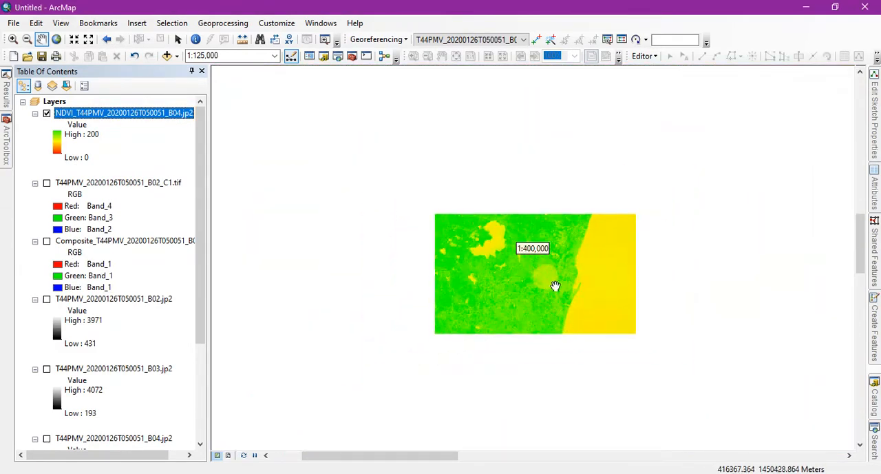
{"action": "scroll", "coordinate": [541, 172], "scroll_direction": "down", "scroll_amount": 4}
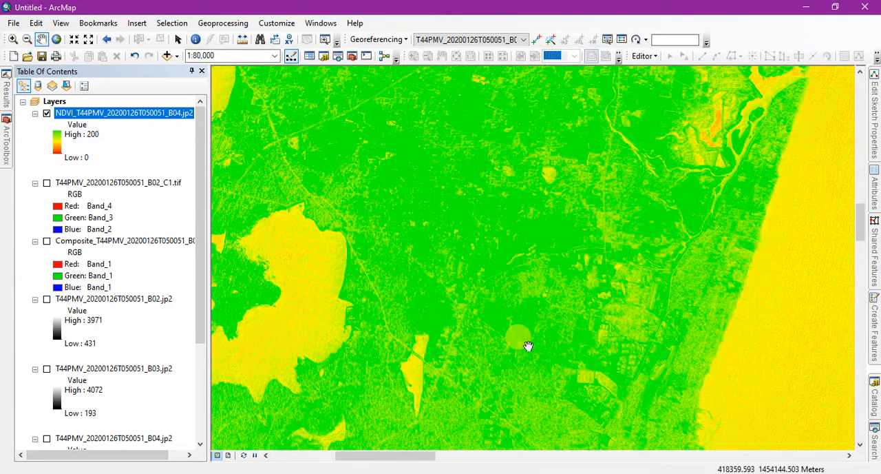
{"action": "left_click_drag", "start_coordinate": [528, 346], "coordinate": [507, 229]}
{"action": "scroll", "coordinate": [507, 230], "scroll_direction": "down", "scroll_amount": 1}
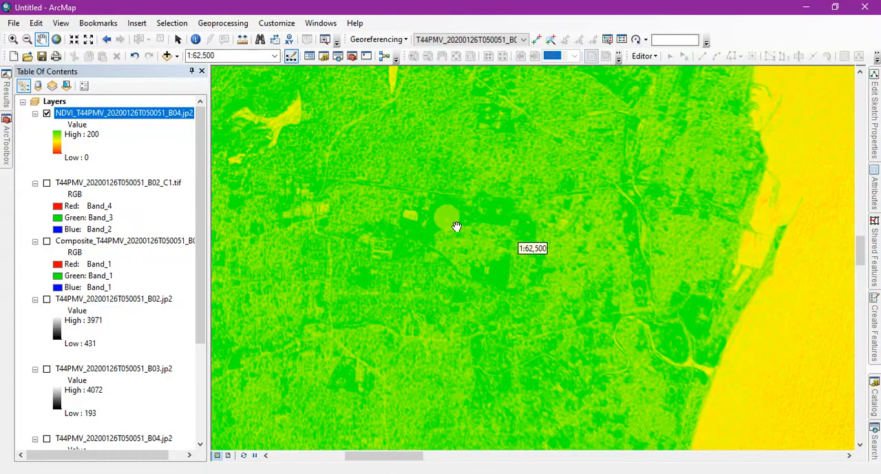
{"action": "right_click", "coordinate": [144, 112]}
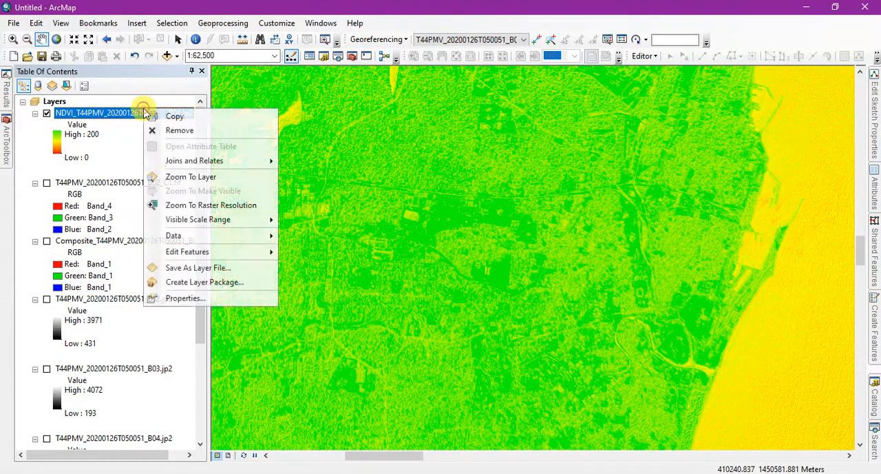
{"action": "left_click", "coordinate": [177, 297]}
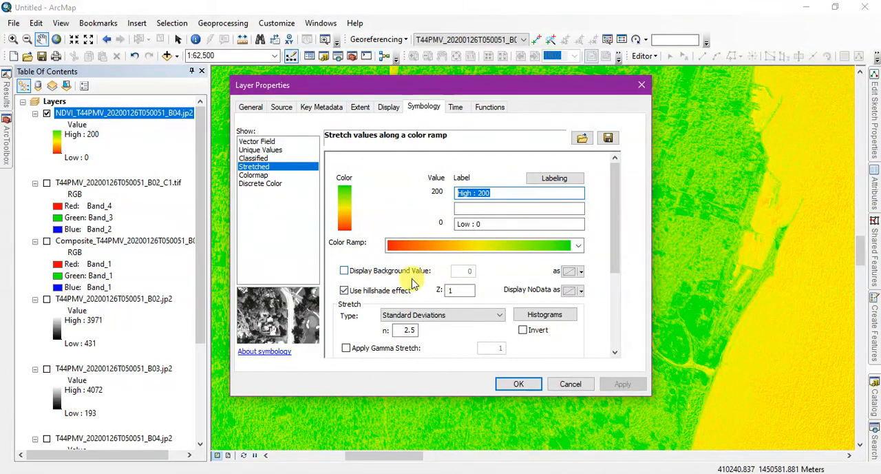
{"action": "left_click", "coordinate": [350, 290]}
{"action": "left_click", "coordinate": [624, 384]}
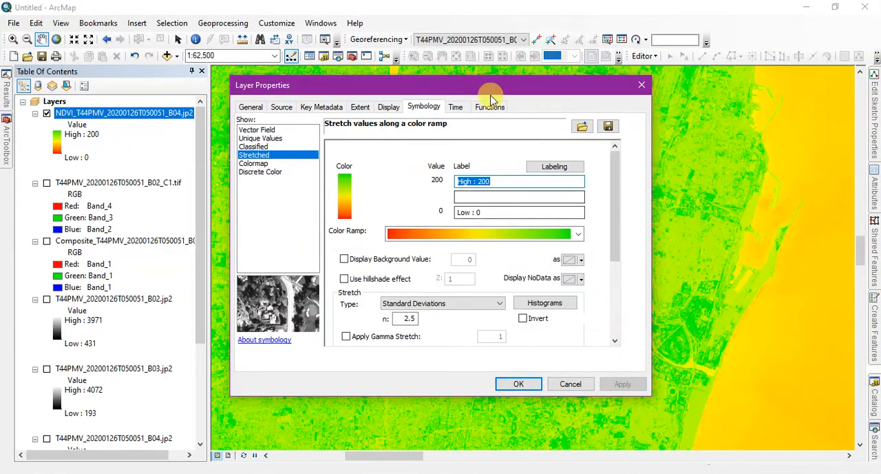
Switch the NDVI layer's symbology to the Classified renderer and set it to 10 classes.
{"action": "left_click_drag", "start_coordinate": [482, 86], "coordinate": [103, 98]}
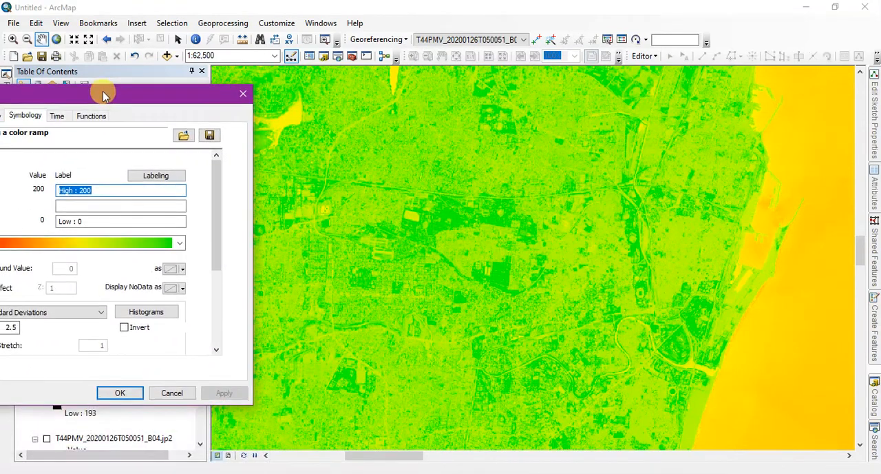
{"action": "left_click_drag", "start_coordinate": [163, 105], "coordinate": [444, 65]}
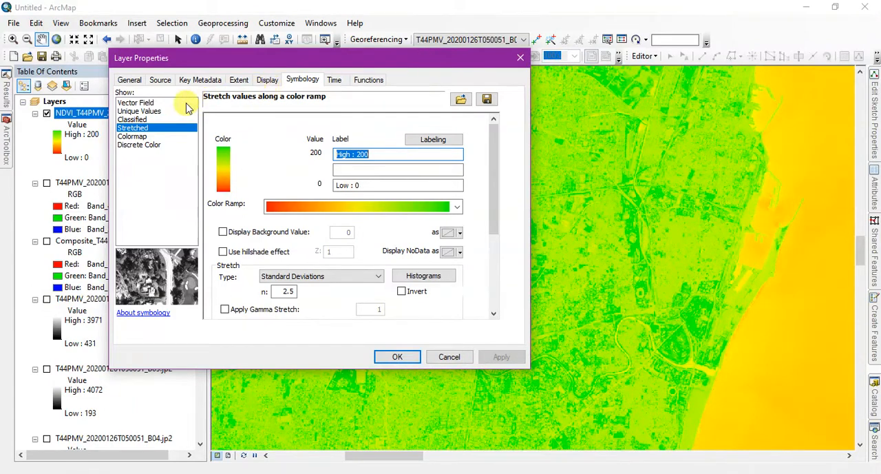
{"action": "left_click", "coordinate": [133, 120]}
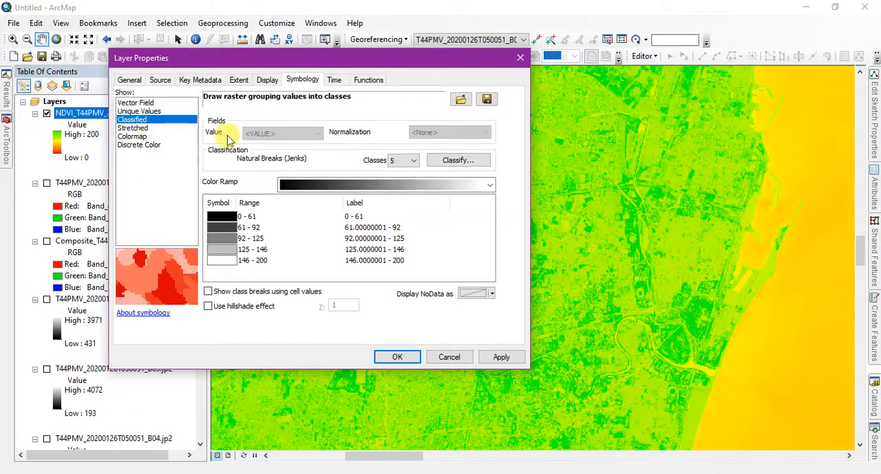
{"action": "left_click", "coordinate": [414, 160]}
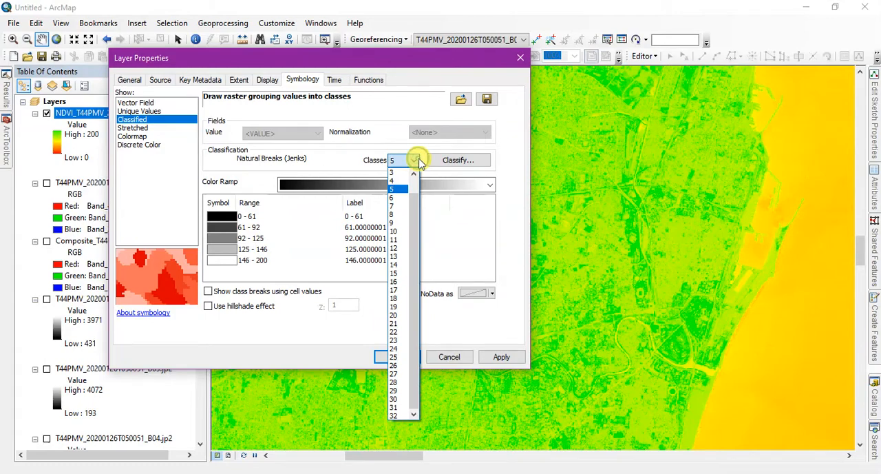
{"action": "left_click", "coordinate": [400, 232]}
Give the ten NDVI classes the green-yellow-red color ramp and apply the symbology to the layer.
{"action": "left_click", "coordinate": [394, 184]}
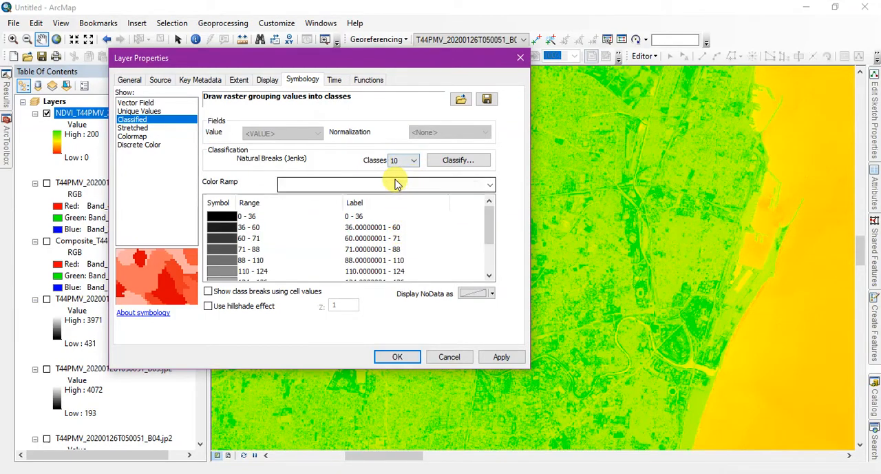
{"action": "scroll", "coordinate": [396, 188], "scroll_direction": "down", "scroll_amount": 6}
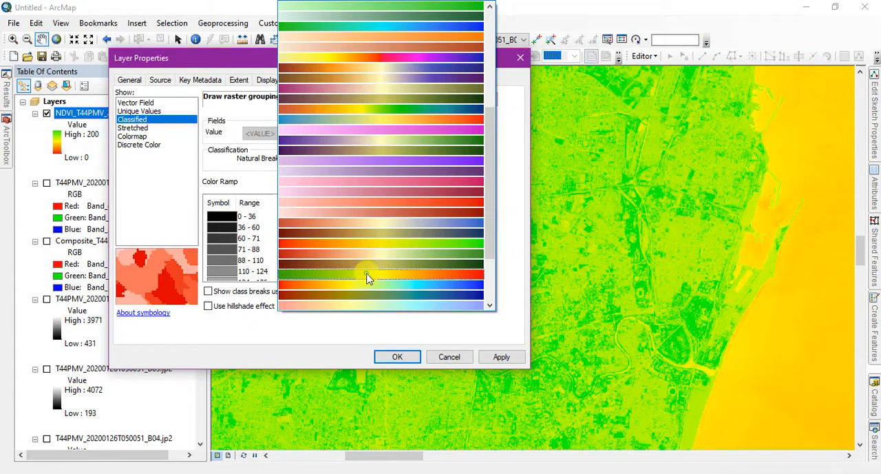
{"action": "left_click", "coordinate": [366, 276]}
{"action": "scroll", "coordinate": [257, 245], "scroll_direction": "down", "scroll_amount": 2}
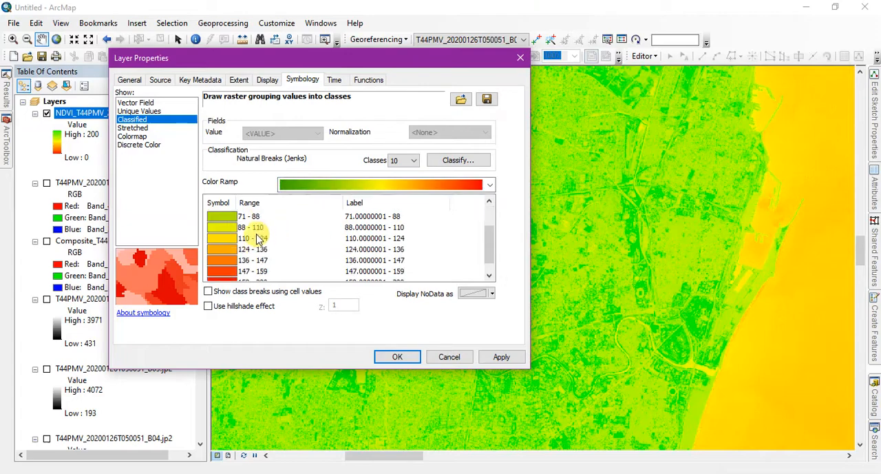
{"action": "scroll", "coordinate": [256, 239], "scroll_direction": "up", "scroll_amount": 2}
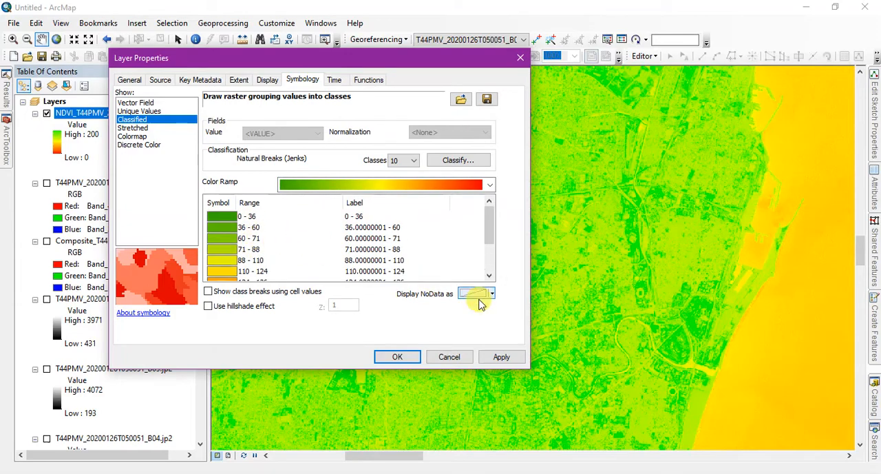
{"action": "left_click", "coordinate": [504, 356]}
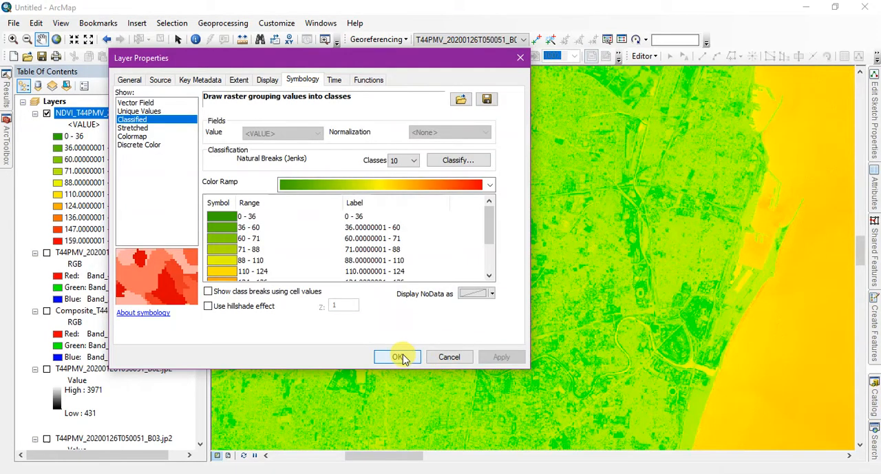
{"action": "left_click", "coordinate": [399, 357]}
Flip the NDVI layer's class colors so they run from red for low values to green for high values, and apply.
{"action": "scroll", "coordinate": [499, 251], "scroll_direction": "up", "scroll_amount": 2}
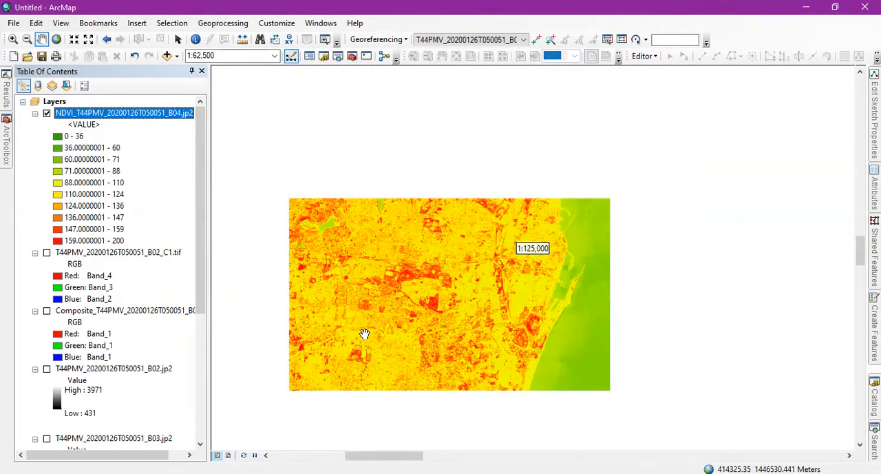
{"action": "left_click_drag", "start_coordinate": [494, 386], "coordinate": [571, 142]}
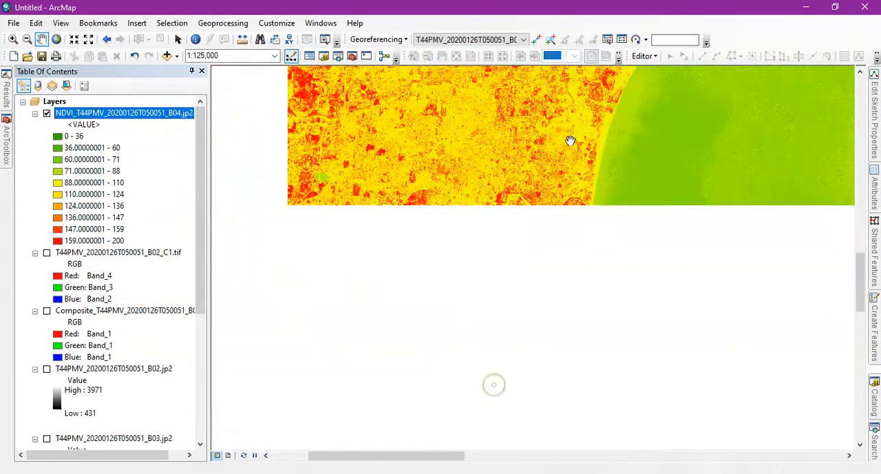
{"action": "left_click_drag", "start_coordinate": [531, 309], "coordinate": [523, 279]}
{"action": "scroll", "coordinate": [524, 278], "scroll_direction": "up", "scroll_amount": 2}
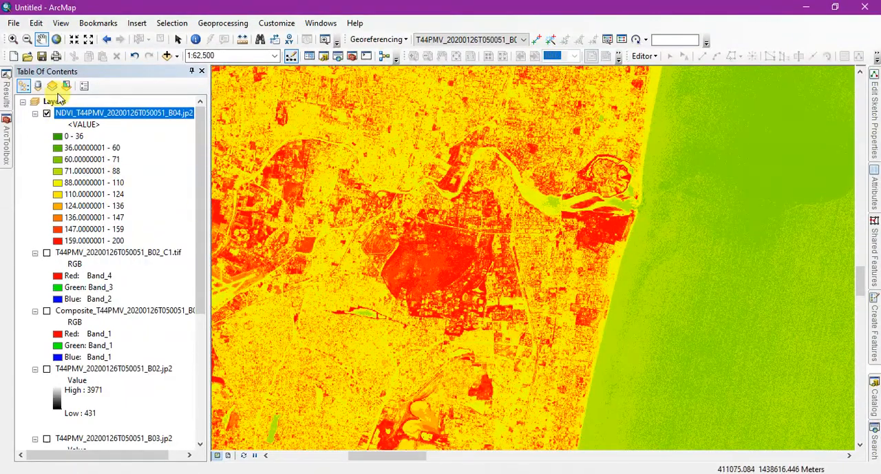
{"action": "right_click", "coordinate": [76, 112]}
{"action": "left_click", "coordinate": [117, 298]}
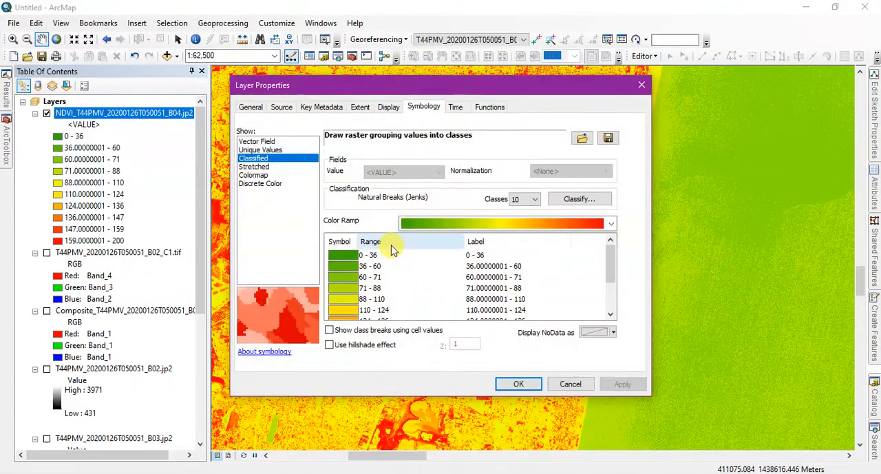
{"action": "left_click", "coordinate": [342, 243]}
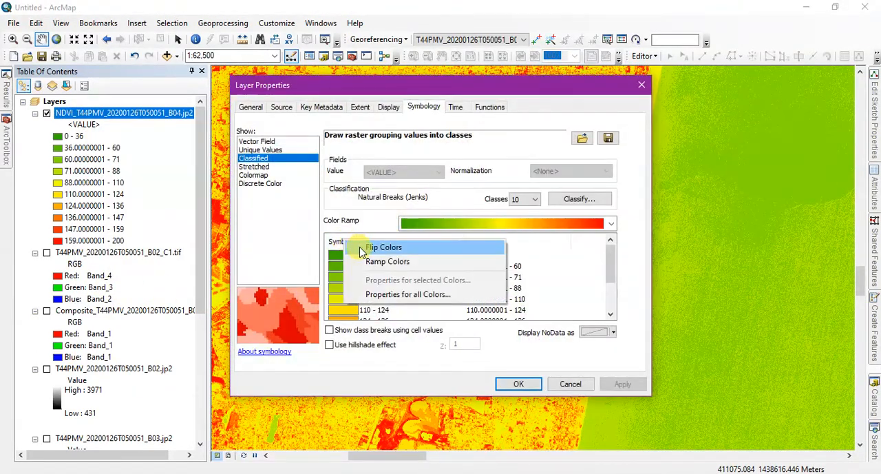
{"action": "left_click", "coordinate": [375, 247]}
{"action": "left_click", "coordinate": [627, 383]}
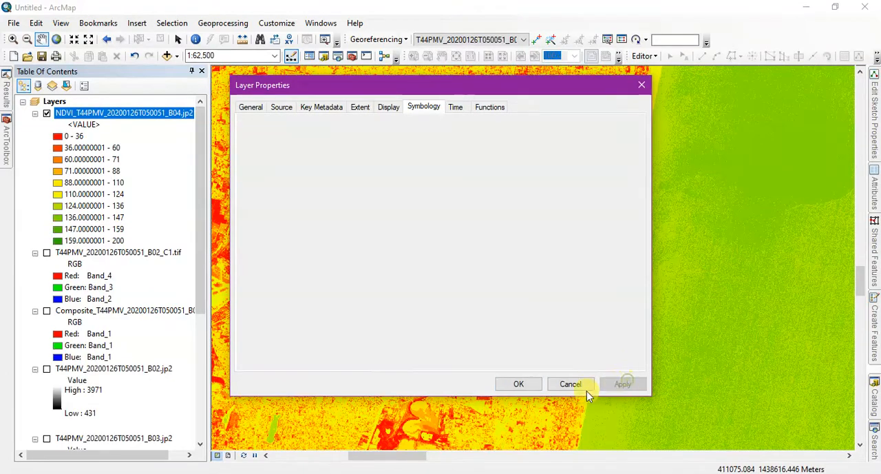
{"action": "left_click", "coordinate": [520, 384]}
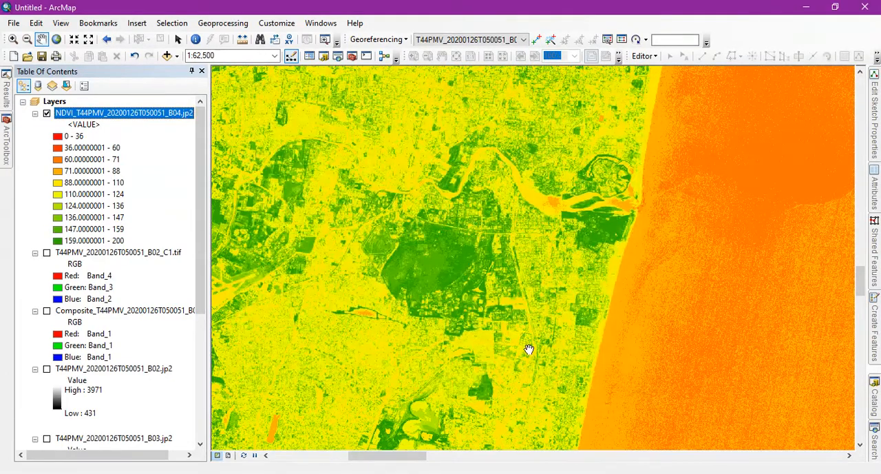
Examine the classified NDVI map along the river mouth, the coast, the sea and the northern lakes, dismissing the drawing errors window.
{"action": "scroll", "coordinate": [590, 291], "scroll_direction": "up", "scroll_amount": 1}
{"action": "left_click_drag", "start_coordinate": [552, 329], "coordinate": [608, 305]}
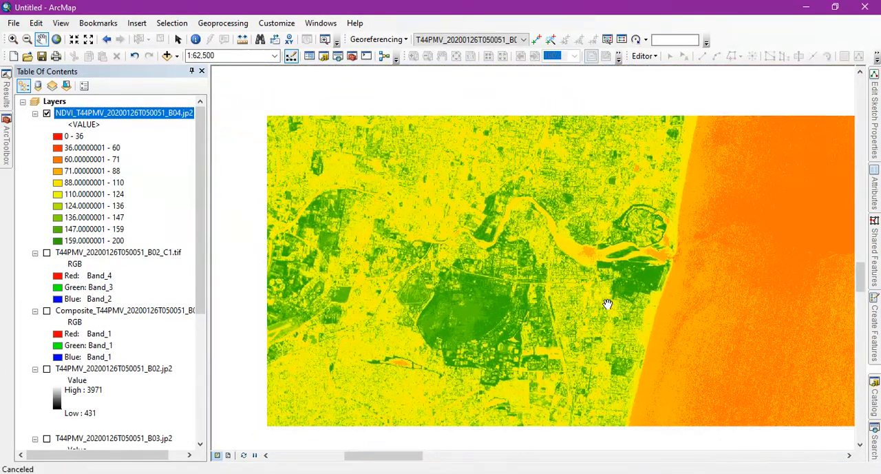
{"action": "mouse_move", "coordinate": [431, 304]}
{"action": "left_mouse_down"}
{"action": "mouse_move", "coordinate": [524, 328]}
{"action": "mouse_move", "coordinate": [484, 289]}
{"action": "left_mouse_up"}
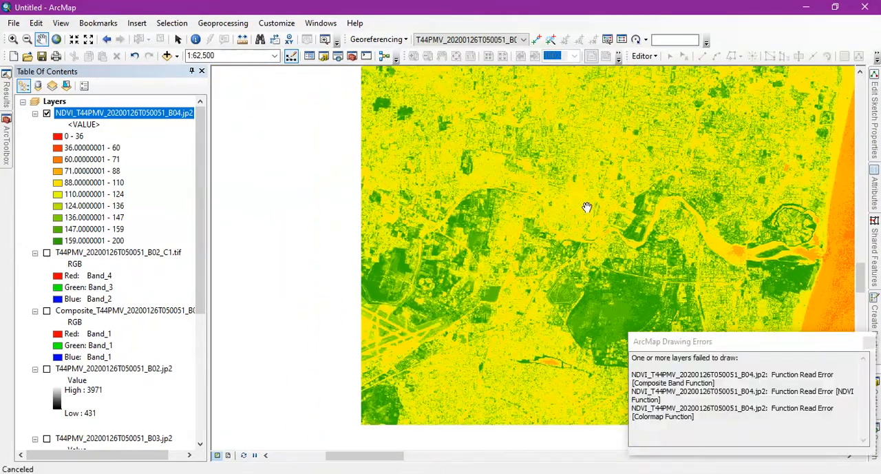
{"action": "left_click_drag", "start_coordinate": [586, 204], "coordinate": [516, 230]}
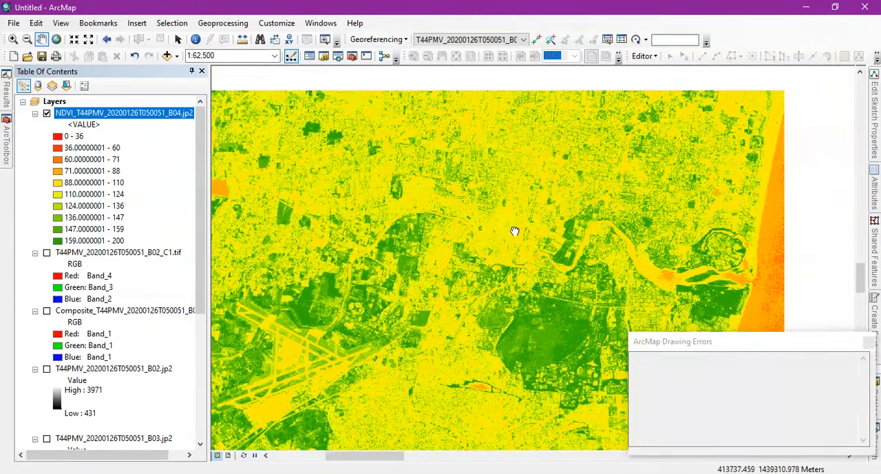
{"action": "left_click", "coordinate": [869, 344]}
{"action": "mouse_move", "coordinate": [655, 172]}
{"action": "left_mouse_down"}
{"action": "mouse_move", "coordinate": [555, 299]}
{"action": "mouse_move", "coordinate": [538, 176]}
{"action": "left_mouse_up"}
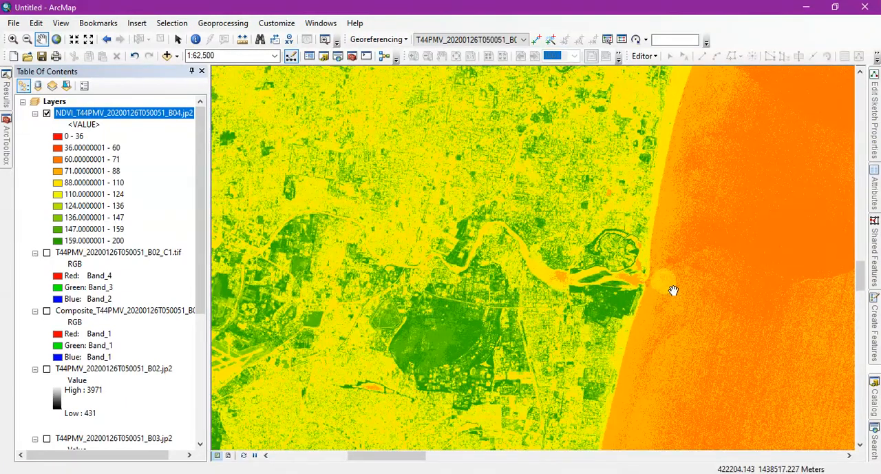
{"action": "left_click_drag", "start_coordinate": [638, 240], "coordinate": [458, 299]}
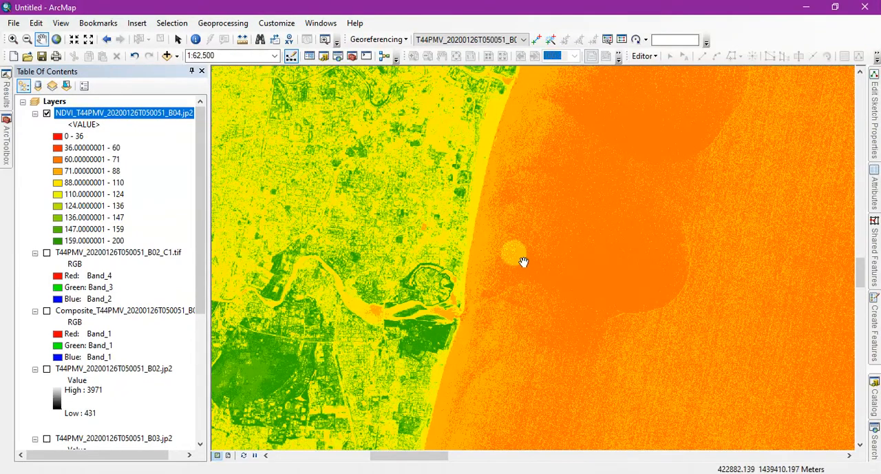
{"action": "scroll", "coordinate": [598, 186], "scroll_direction": "down", "scroll_amount": 5}
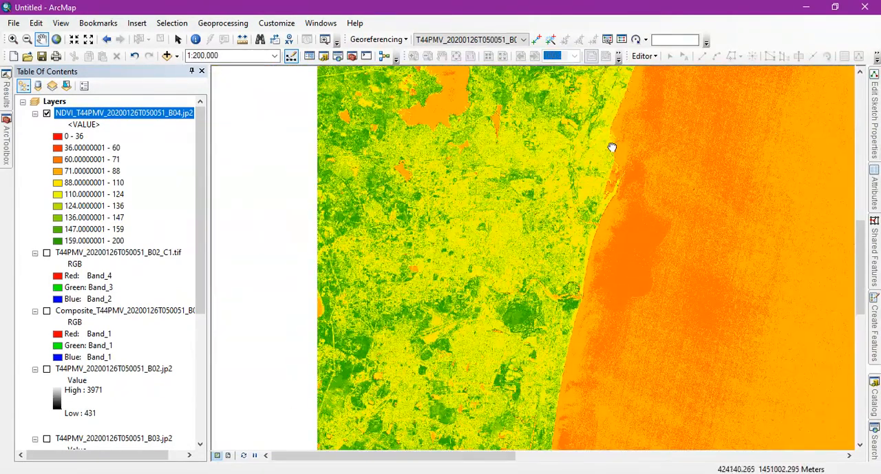
{"action": "left_click_drag", "start_coordinate": [615, 148], "coordinate": [616, 274]}
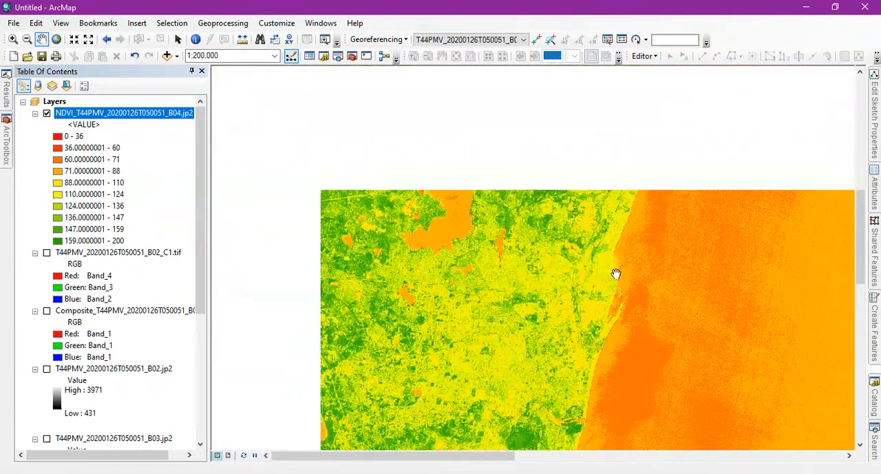
{"action": "left_click_drag", "start_coordinate": [578, 151], "coordinate": [551, 213]}
{"action": "left_click_drag", "start_coordinate": [527, 274], "coordinate": [527, 177]}
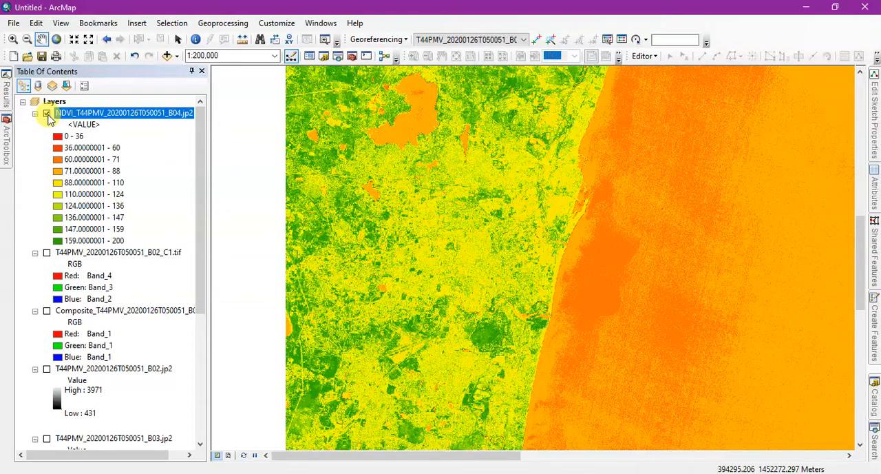
Hide the NDVI layer and display the false-colour composite T44PMV_20200126T050051_B02_C1.tif around the lakes and coast.
{"action": "left_click", "coordinate": [46, 114]}
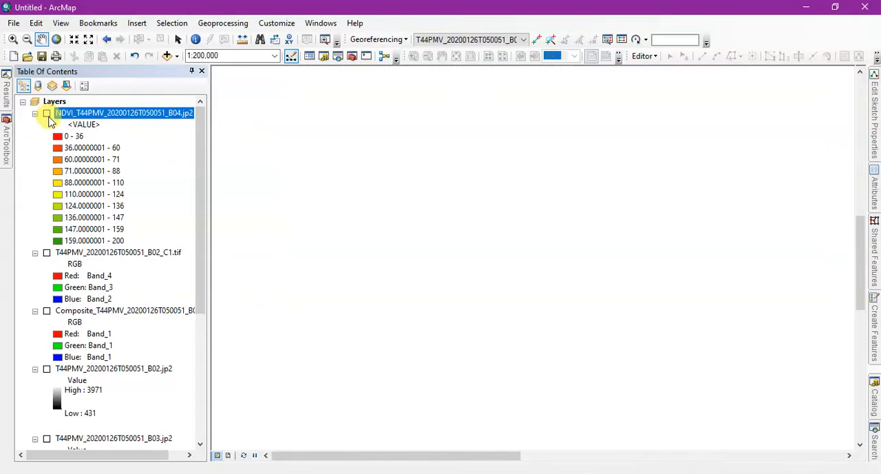
{"action": "left_click", "coordinate": [47, 253]}
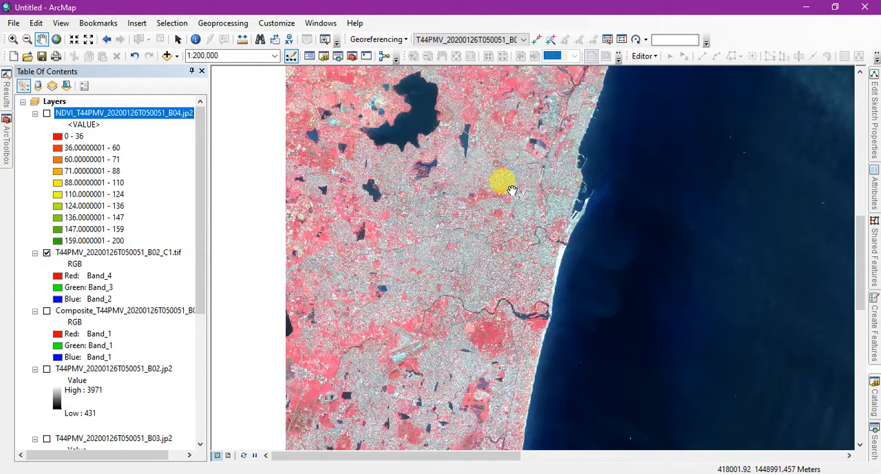
{"action": "left_click_drag", "start_coordinate": [530, 173], "coordinate": [521, 246]}
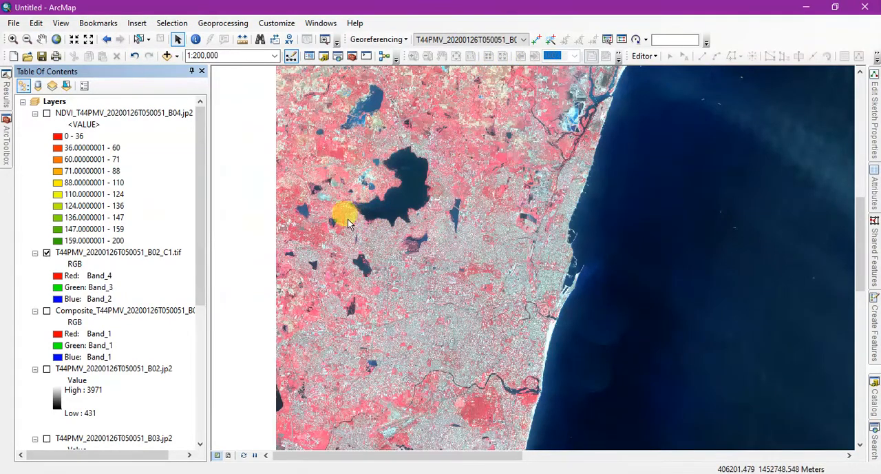
{"action": "scroll", "coordinate": [344, 207], "scroll_direction": "down", "scroll_amount": 2}
{"action": "scroll", "coordinate": [480, 253], "scroll_direction": "up", "scroll_amount": 3}
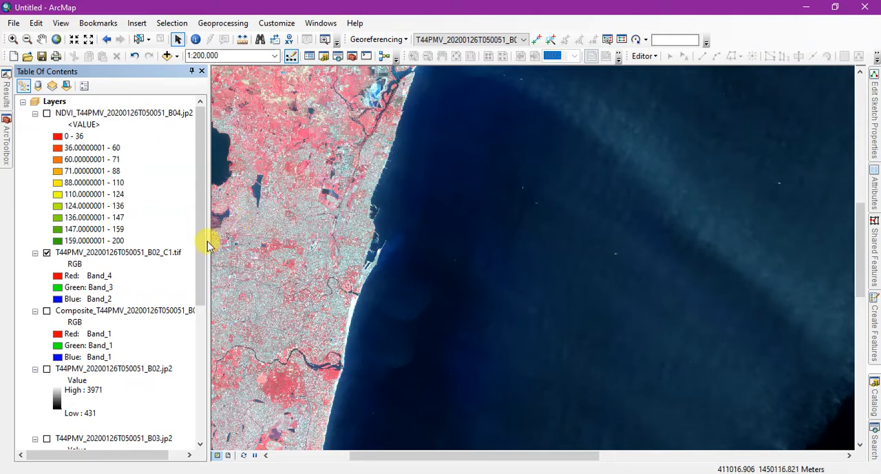
Turn on the Converted_Graphics layer and move it to the top of the layer order, above the NDVI layer.
{"action": "left_click_drag", "start_coordinate": [201, 245], "coordinate": [191, 406]}
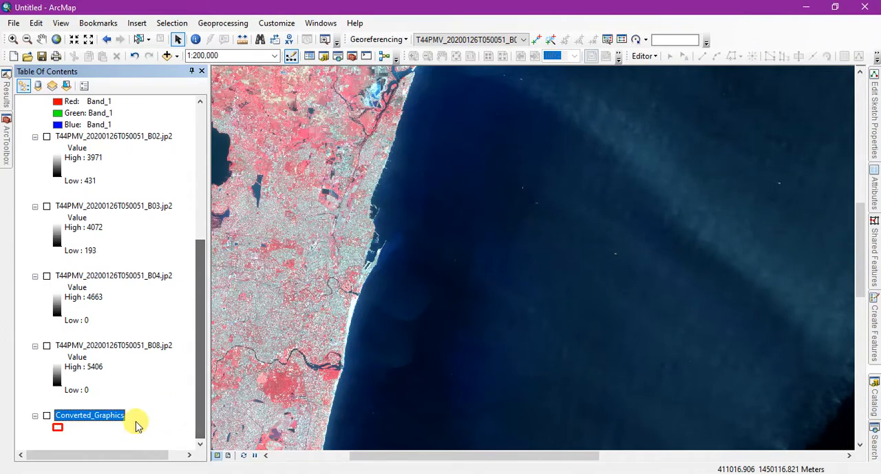
{"action": "left_click", "coordinate": [46, 416]}
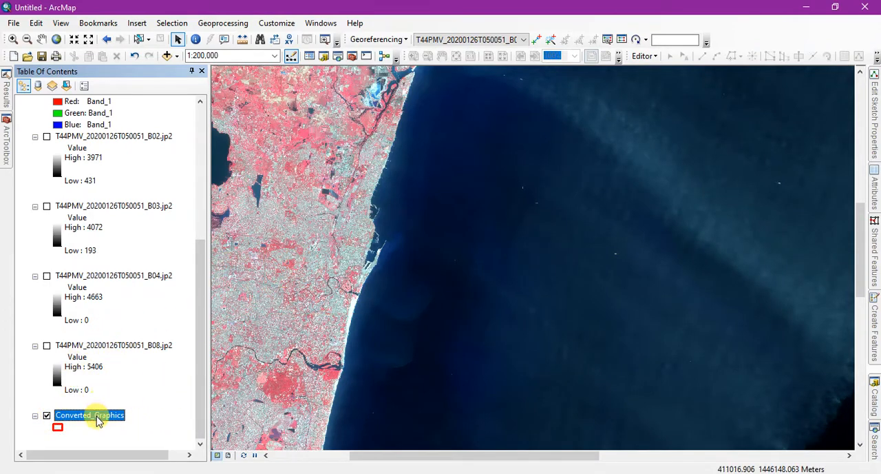
{"action": "left_click_drag", "start_coordinate": [90, 415], "coordinate": [128, 173]}
{"action": "mouse_move", "coordinate": [110, 276]}
{"action": "left_mouse_down"}
{"action": "mouse_move", "coordinate": [118, 128]}
{"action": "mouse_move", "coordinate": [122, 142]}
{"action": "left_mouse_up"}
{"action": "left_click_drag", "start_coordinate": [109, 264], "coordinate": [114, 105]}
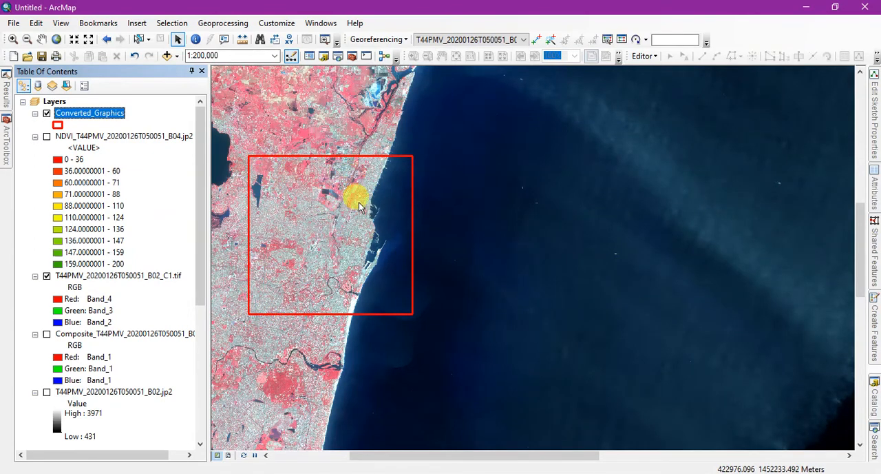
Start the Raster Processing Clip tool with T44PMV_20200126T050051_B02_C1.tif as the input raster.
{"action": "left_click", "coordinate": [4, 150]}
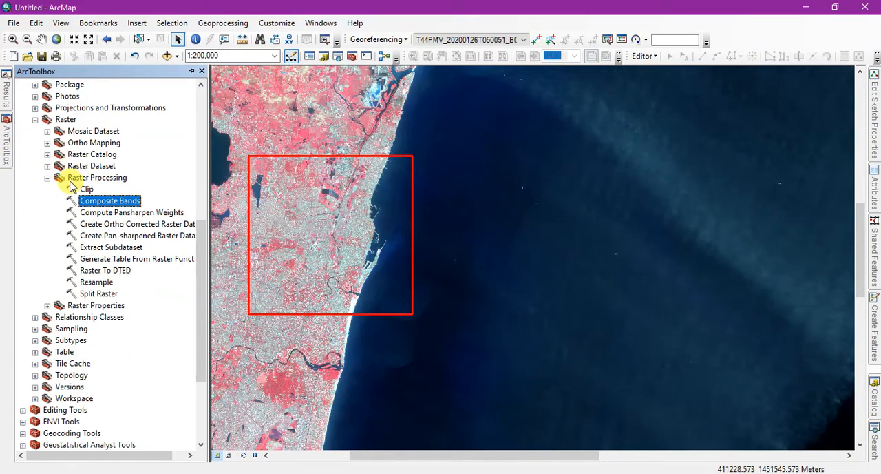
{"action": "left_click", "coordinate": [67, 119]}
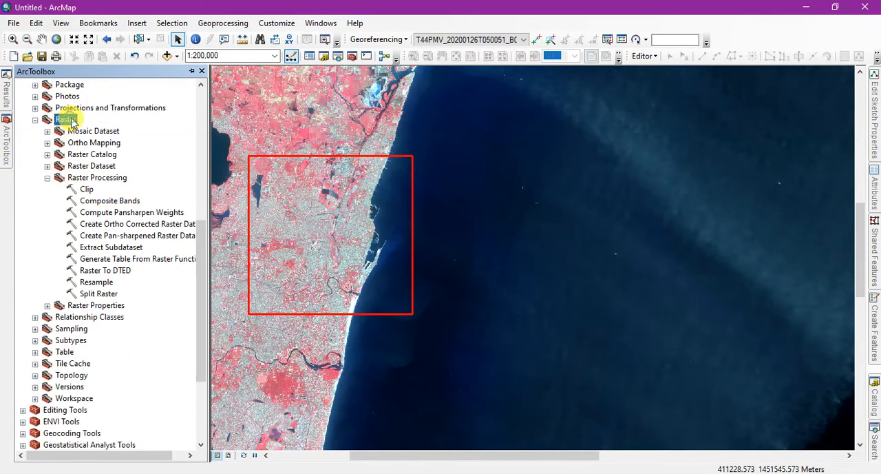
{"action": "left_click", "coordinate": [98, 178]}
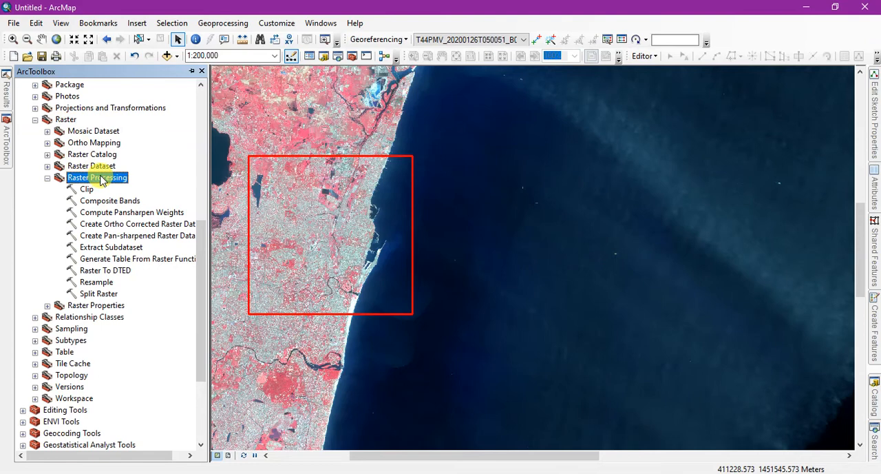
{"action": "left_click", "coordinate": [89, 190]}
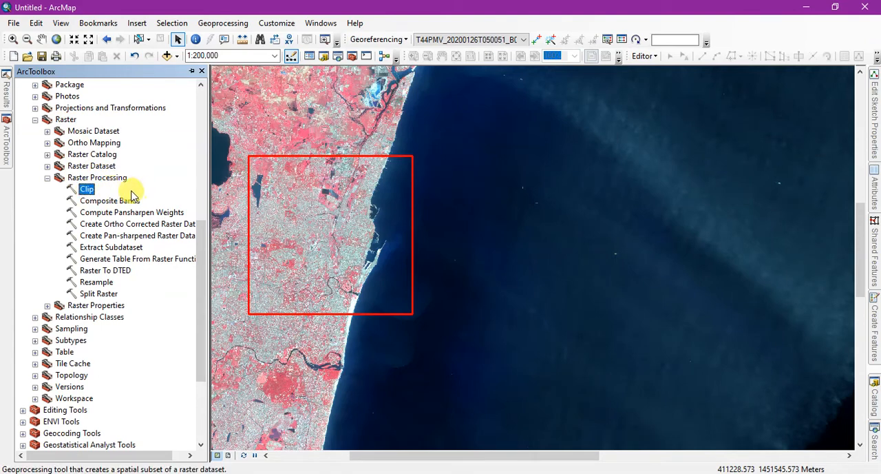
{"action": "scroll", "coordinate": [126, 186], "scroll_direction": "up", "scroll_amount": 2}
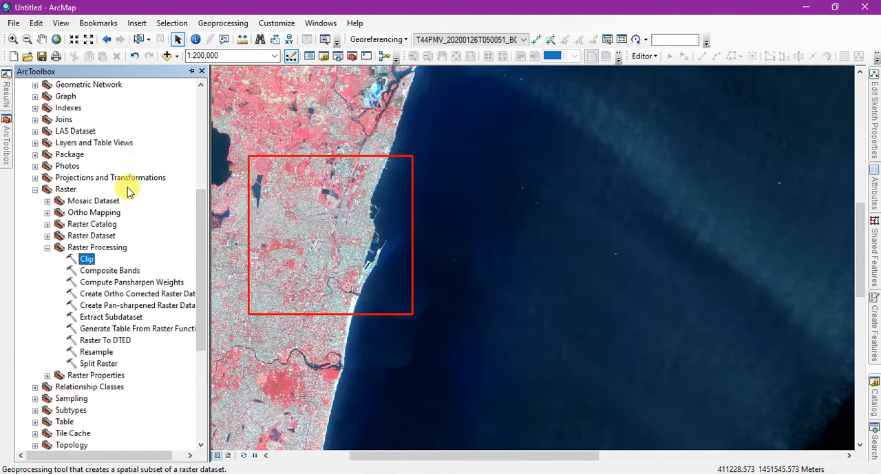
{"action": "double_click", "coordinate": [88, 259]}
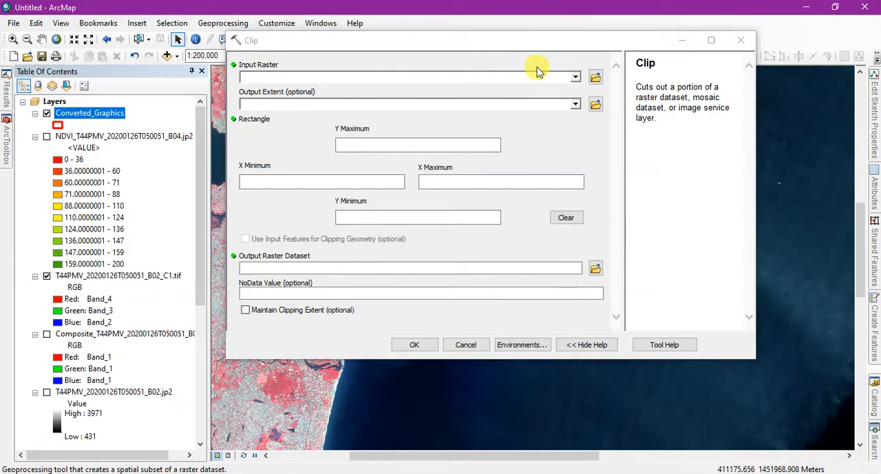
{"action": "left_click", "coordinate": [576, 78]}
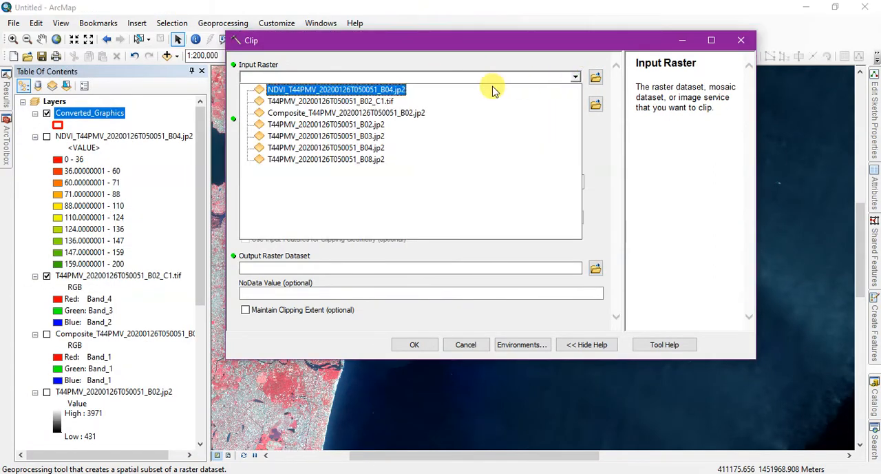
{"action": "left_click", "coordinate": [391, 102]}
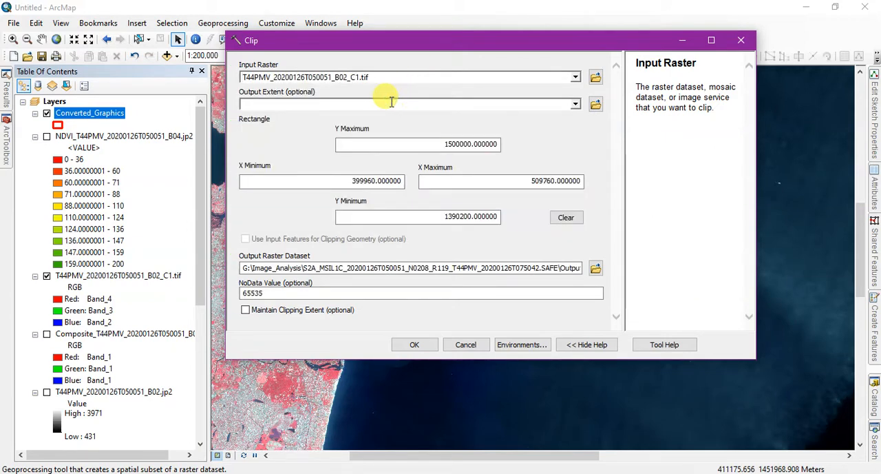
Set the clip's output extent to Converted_Graphics, using input features for clipping geometry and maintaining the clipping extent.
{"action": "left_click", "coordinate": [576, 105]}
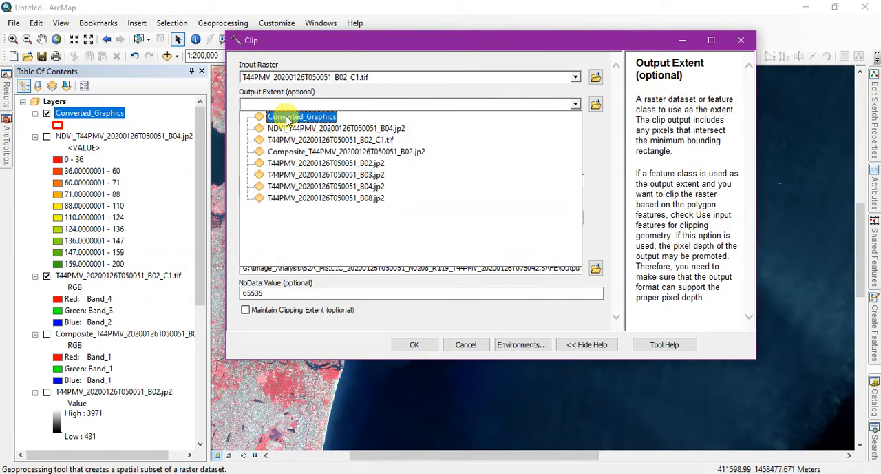
{"action": "left_click", "coordinate": [288, 117]}
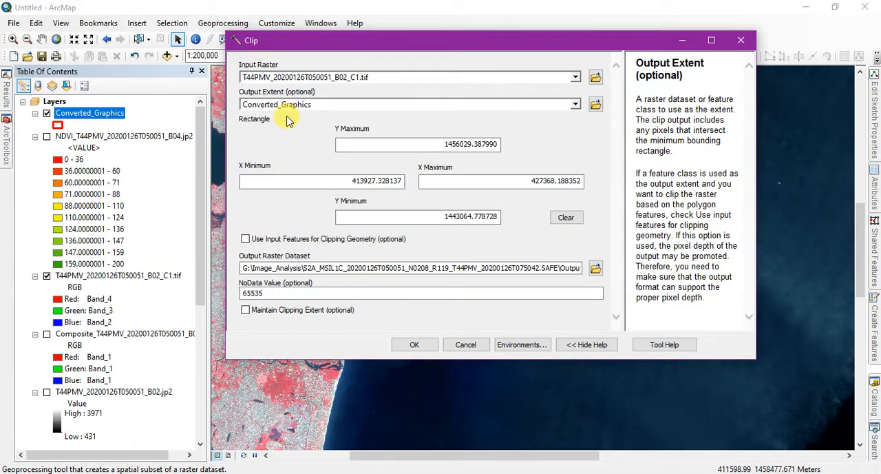
{"action": "left_click", "coordinate": [245, 239]}
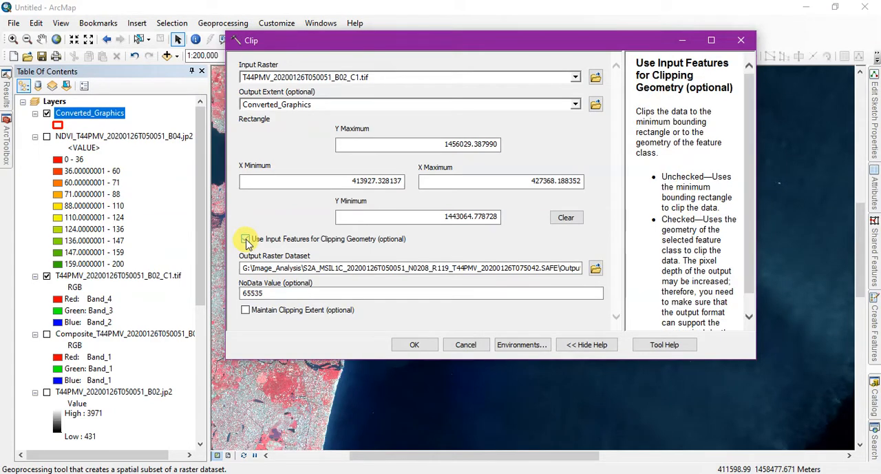
{"action": "left_click", "coordinate": [246, 311]}
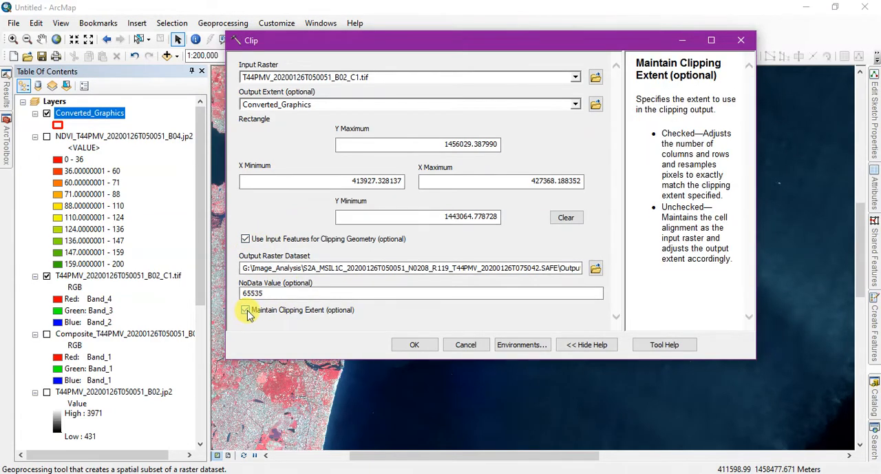
Set the Clip tool's processing extent environment to Same as layer Converted_Graphics.
{"action": "left_click", "coordinate": [523, 345]}
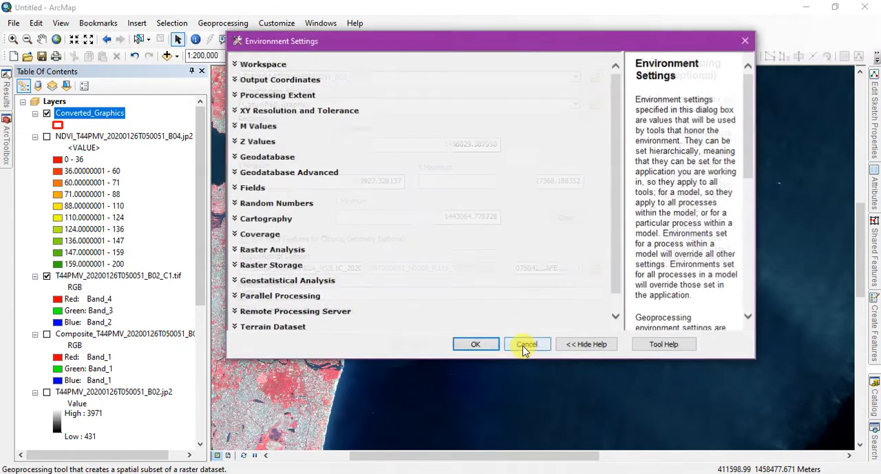
{"action": "left_click", "coordinate": [248, 97]}
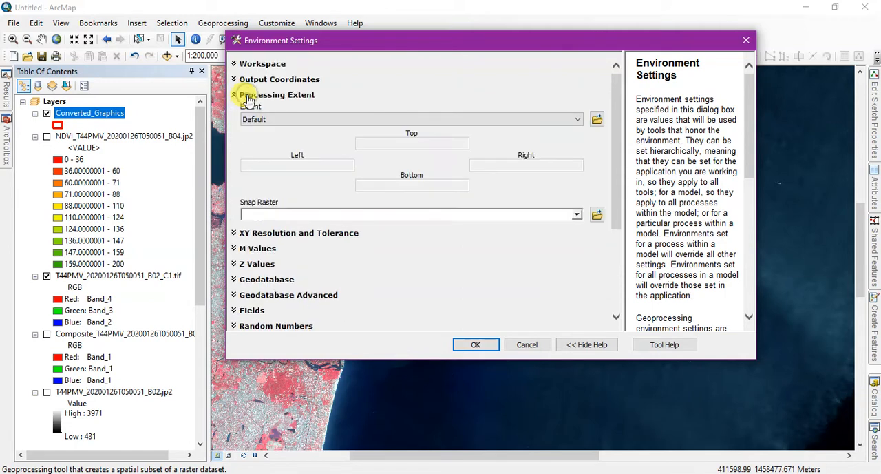
{"action": "left_click", "coordinate": [308, 121]}
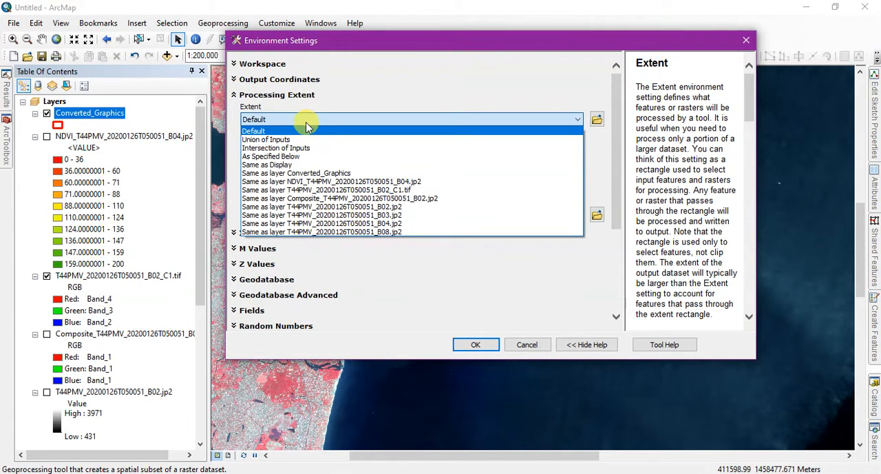
{"action": "left_click", "coordinate": [316, 175]}
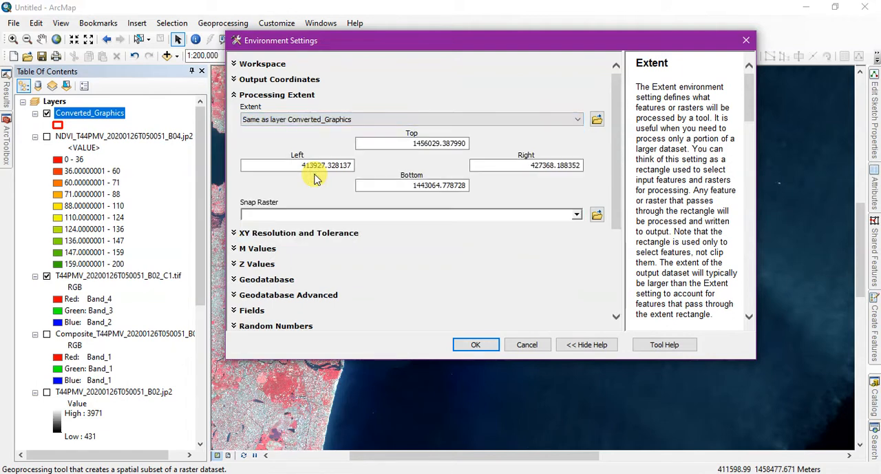
Set the raster analysis mask to Converted_Graphics, accept the environment settings and run the clip.
{"action": "left_click_drag", "start_coordinate": [622, 219], "coordinate": [620, 312]}
{"action": "left_click", "coordinate": [289, 231]}
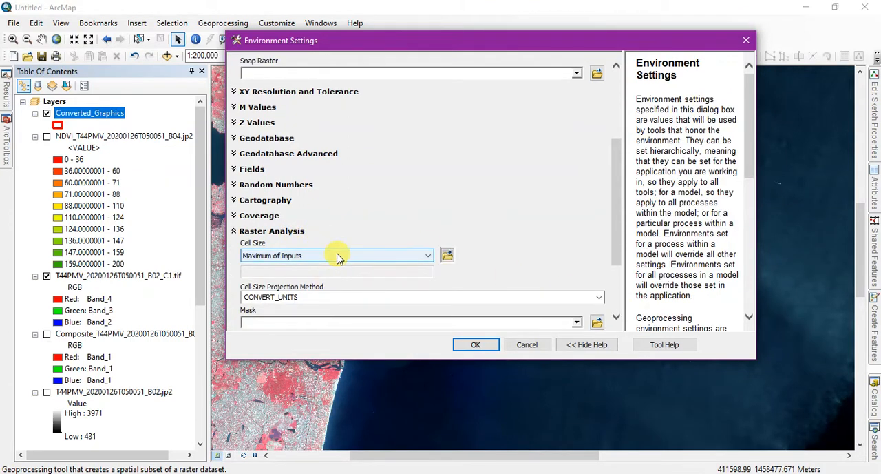
{"action": "left_click", "coordinate": [577, 322]}
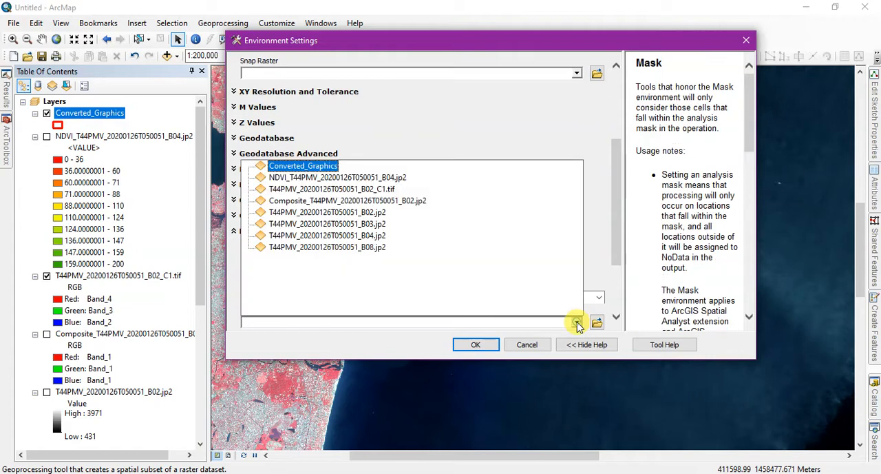
{"action": "left_click", "coordinate": [303, 168]}
{"action": "left_click", "coordinate": [491, 347]}
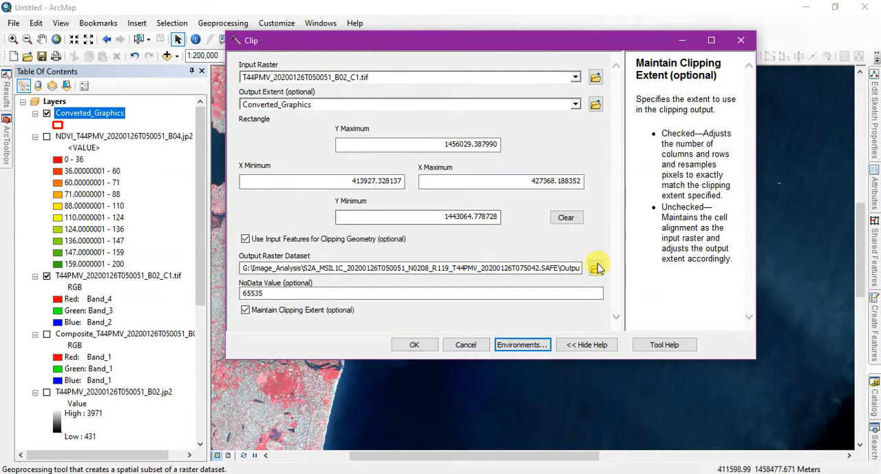
{"action": "left_click", "coordinate": [416, 345]}
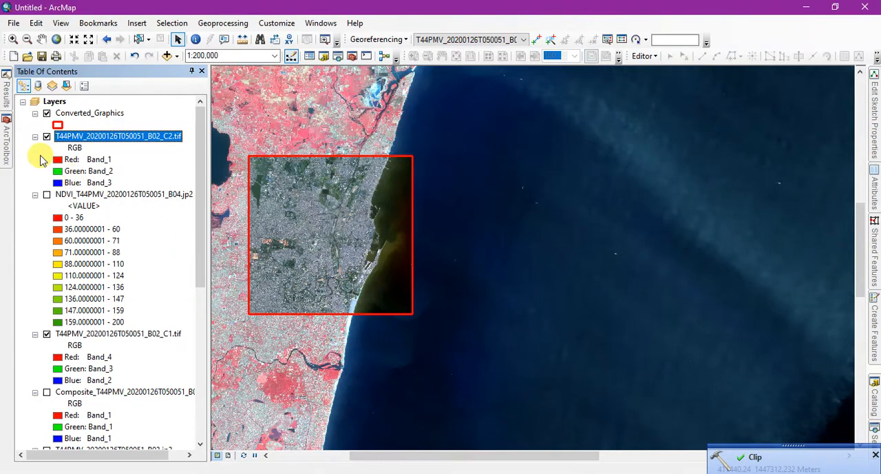
Hide the T44PMV_20200126T050051_B02_C1.tif and Converted_Graphics layers and inspect the clipped raster by itself.
{"action": "left_click", "coordinate": [47, 334]}
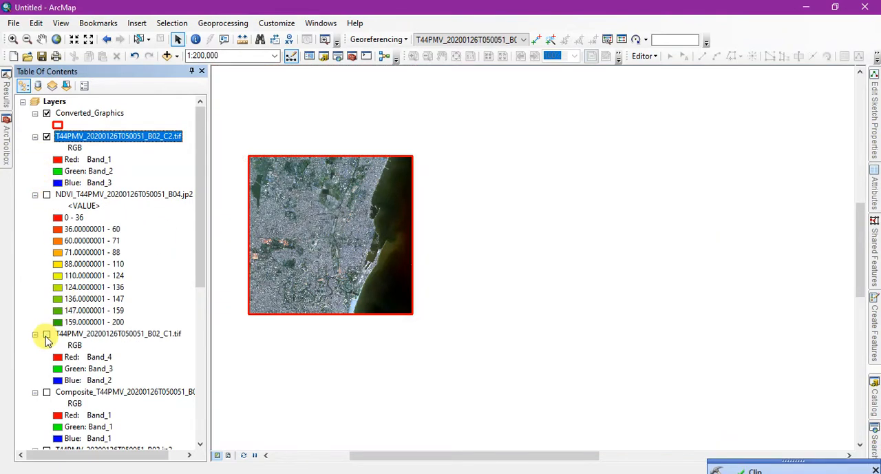
{"action": "left_click", "coordinate": [46, 114]}
{"action": "scroll", "coordinate": [267, 207], "scroll_direction": "up", "scroll_amount": 3}
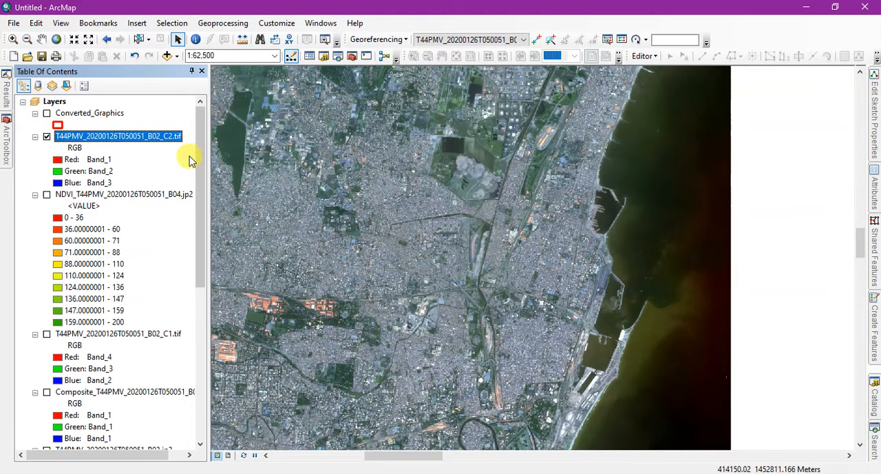
{"action": "left_click", "coordinate": [483, 201]}
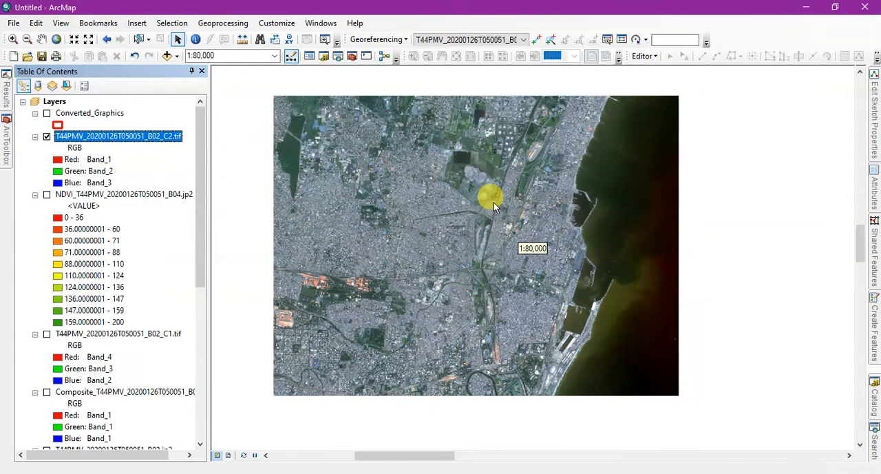
Display the clipped raster T44PMV_20200126T050051_B02_C2.tif in false colour with Band_4 as red, Band_3 as green and Band_2 as blue.
{"action": "left_click", "coordinate": [59, 160]}
{"action": "left_click", "coordinate": [76, 231]}
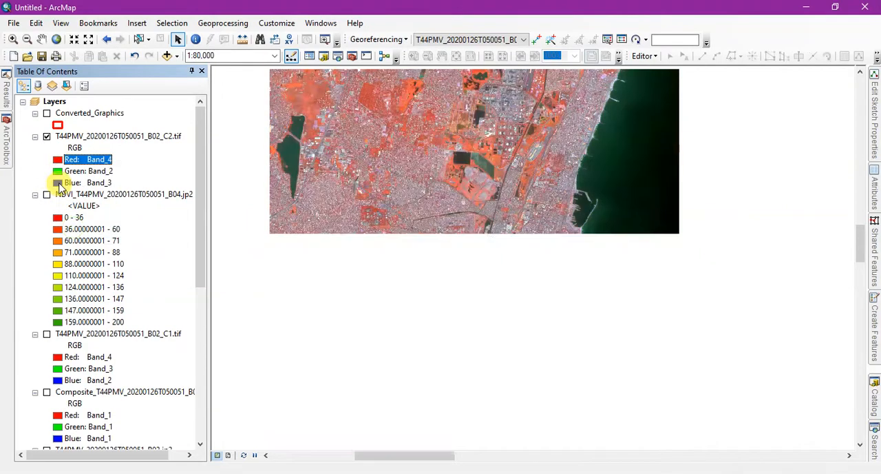
{"action": "left_click", "coordinate": [59, 172]}
{"action": "left_click", "coordinate": [72, 227]}
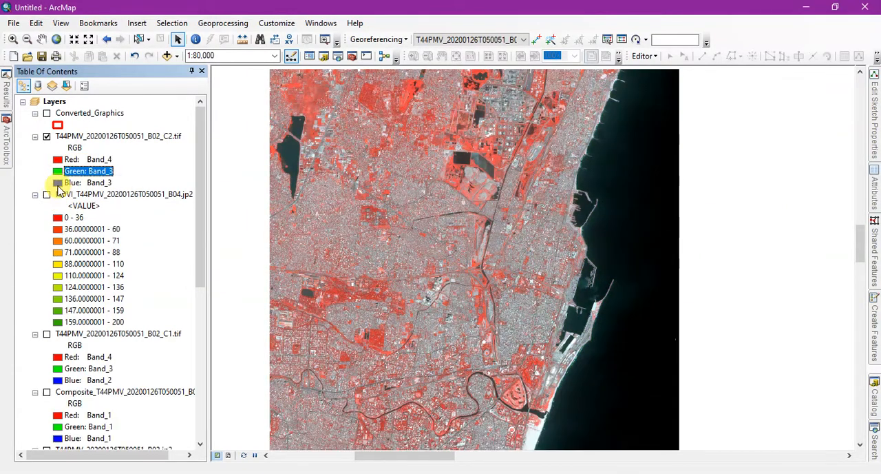
{"action": "left_click", "coordinate": [58, 183]}
{"action": "left_click", "coordinate": [73, 220]}
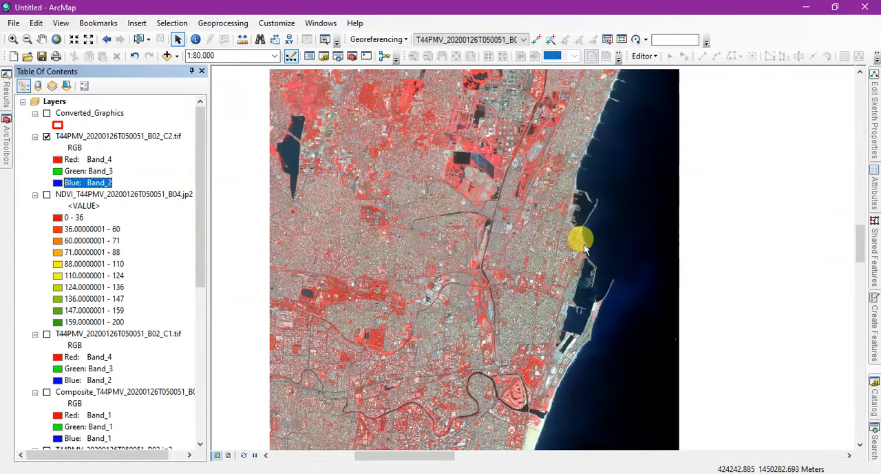
Apply a Histogram Equalize stretch to the clipped raster's RGB symbology, keeping the properties window clear of the image.
{"action": "scroll", "coordinate": [581, 237], "scroll_direction": "up", "scroll_amount": 2}
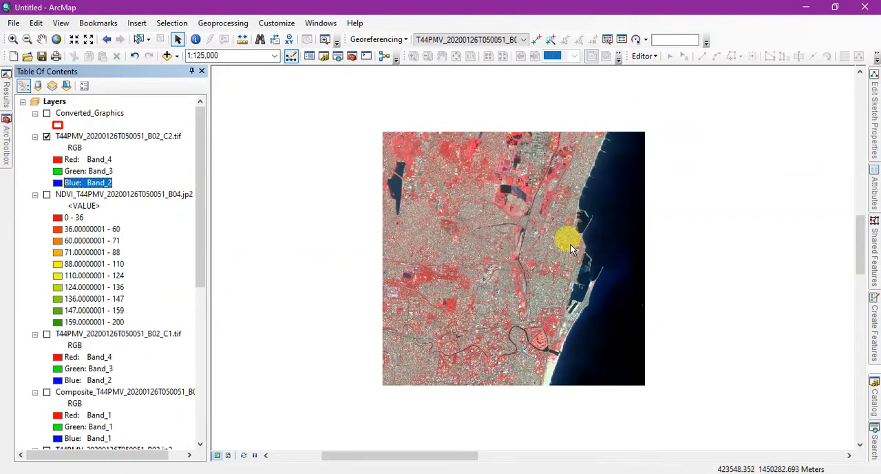
{"action": "right_click", "coordinate": [128, 136]}
{"action": "left_click", "coordinate": [172, 327]}
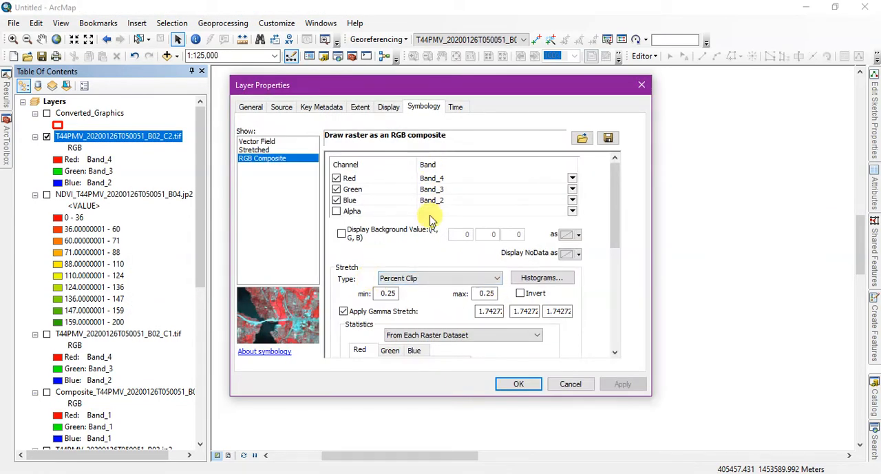
{"action": "left_click", "coordinate": [419, 279]}
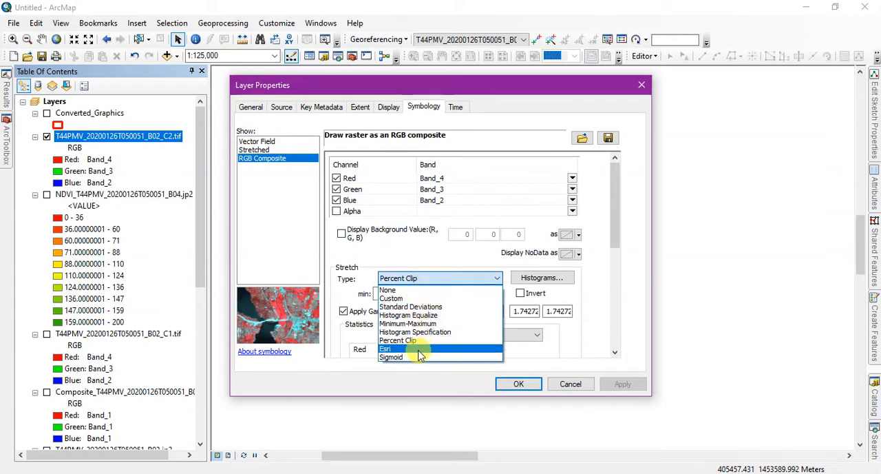
{"action": "left_click", "coordinate": [420, 315]}
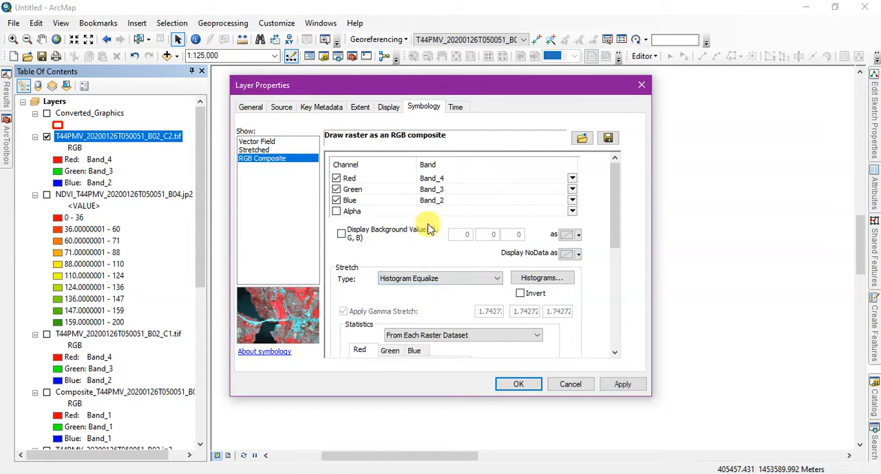
{"action": "left_click_drag", "start_coordinate": [472, 86], "coordinate": [151, 27]}
{"action": "left_click", "coordinate": [334, 323]}
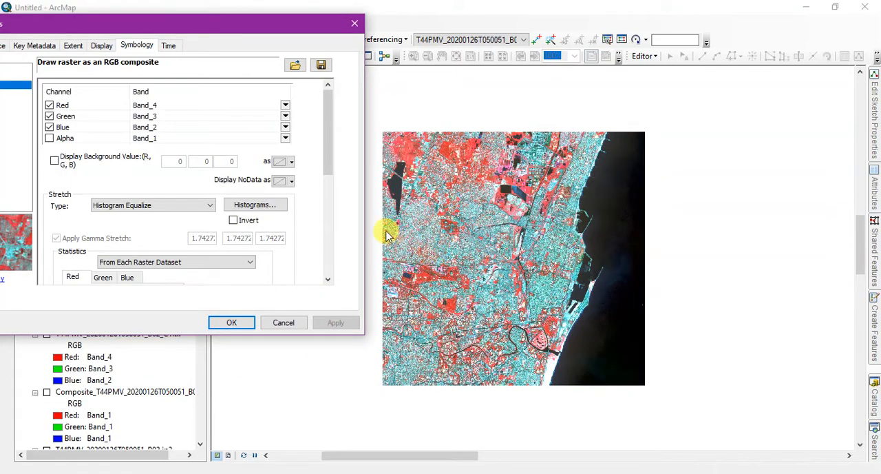
Switch the clipped raster's stretch type to Standard Deviations and apply it to the map.
{"action": "left_click", "coordinate": [129, 206]}
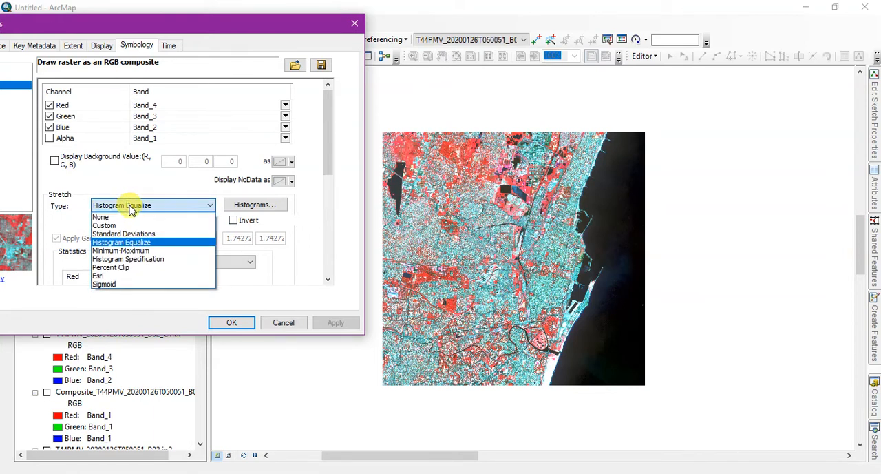
{"action": "left_click", "coordinate": [122, 235]}
{"action": "left_click", "coordinate": [333, 322]}
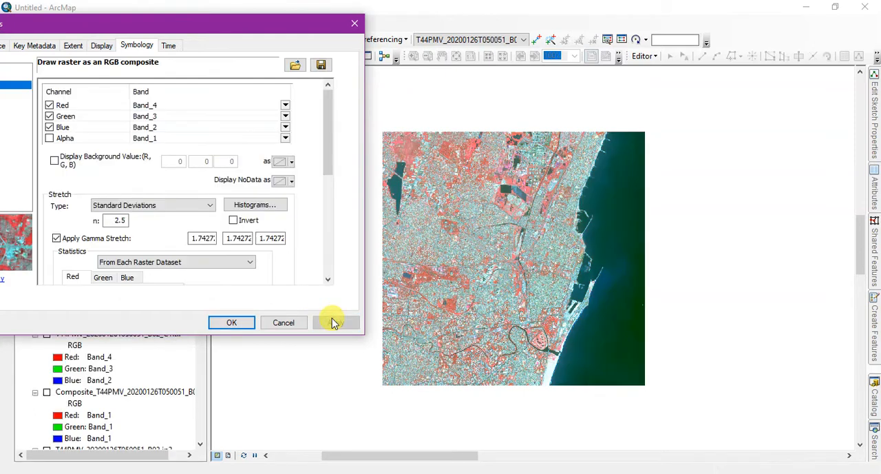
Try a Minimum-Maximum stretch on the clipped raster and apply it to the map.
{"action": "left_click", "coordinate": [132, 205]}
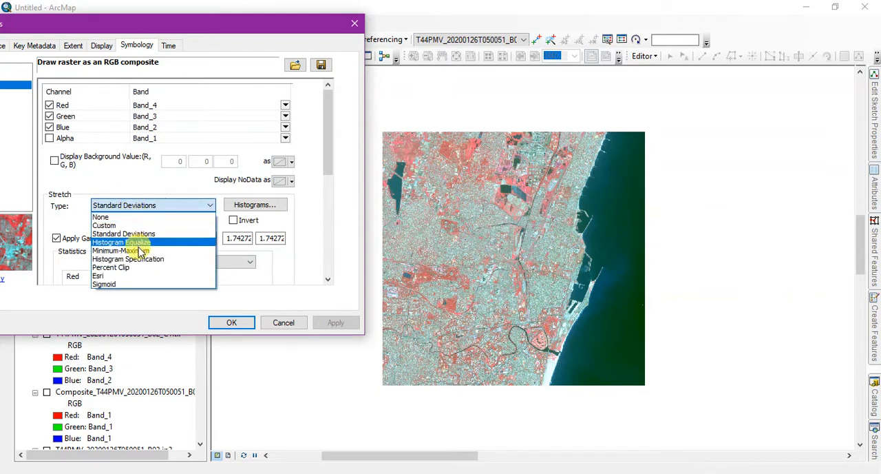
{"action": "left_click", "coordinate": [127, 250]}
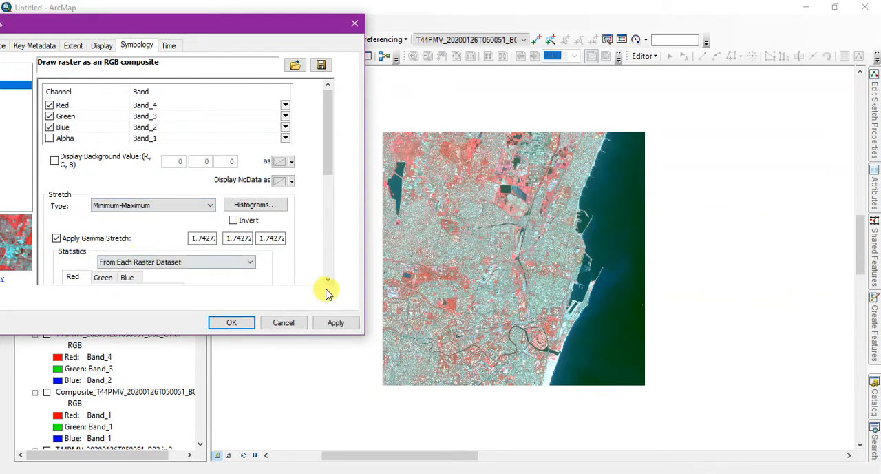
{"action": "left_click", "coordinate": [336, 323]}
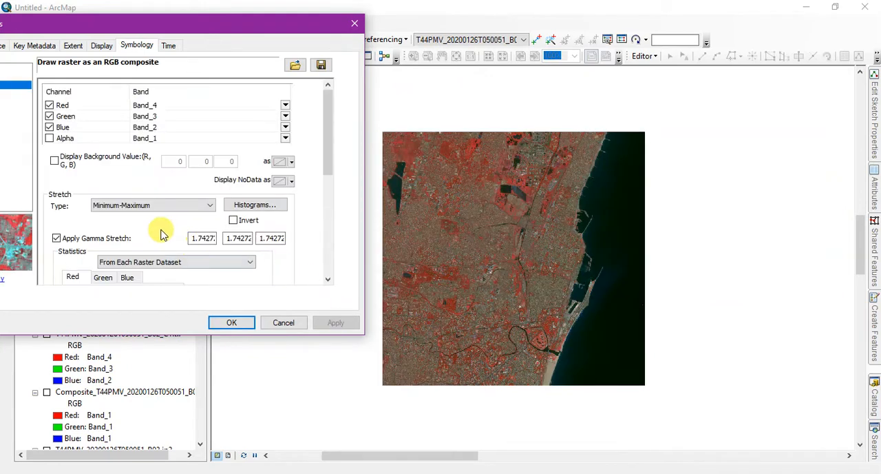
Try the Esri stretch type on the clipped raster and apply it to the map.
{"action": "left_click", "coordinate": [143, 205]}
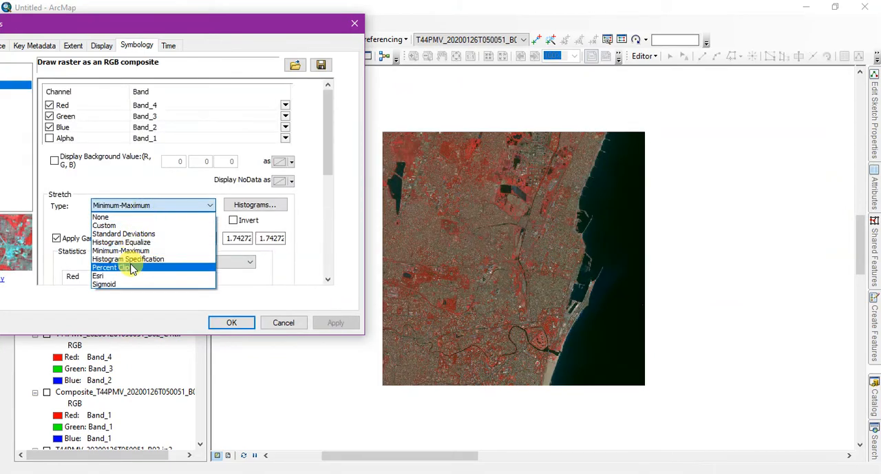
{"action": "left_click", "coordinate": [203, 264]}
{"action": "left_click", "coordinate": [178, 205]}
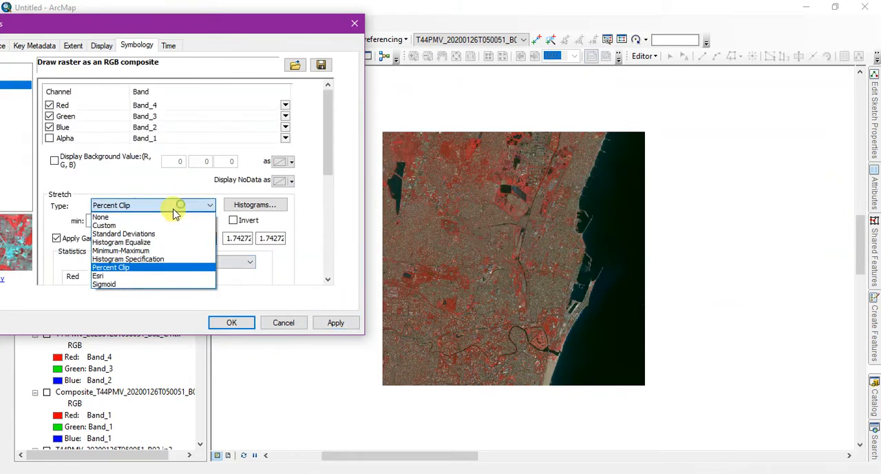
{"action": "left_click", "coordinate": [138, 276]}
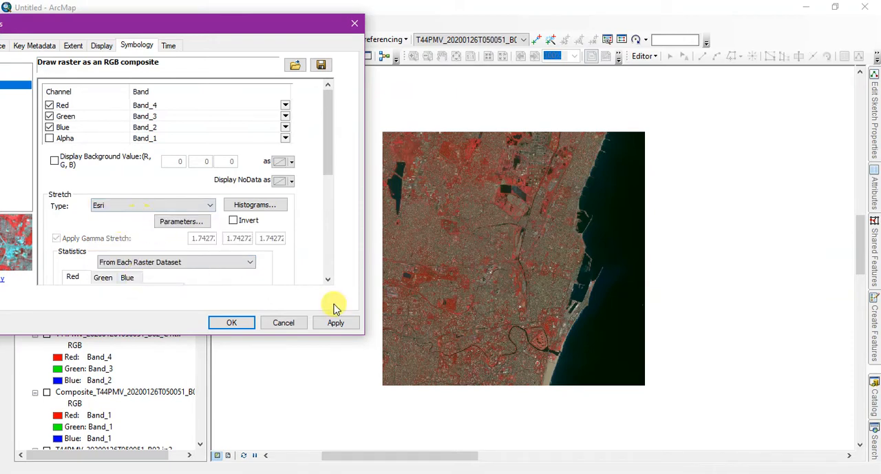
{"action": "left_click", "coordinate": [335, 327]}
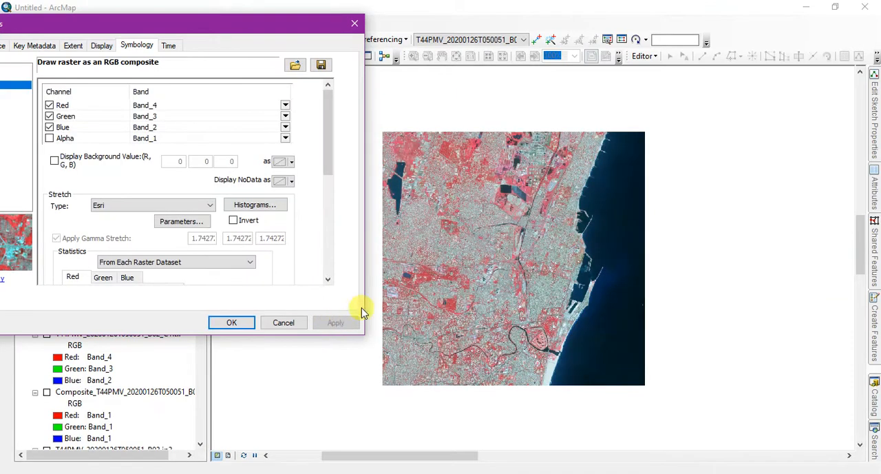
Set the clipped raster's stretch to Percent Clip, accept the layer properties and inspect the coast and harbour in the image.
{"action": "left_click", "coordinate": [186, 205]}
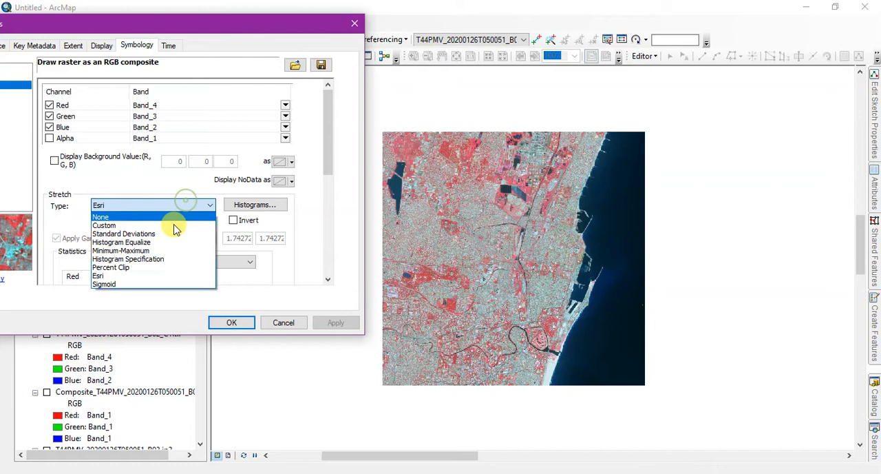
{"action": "left_click", "coordinate": [158, 268]}
{"action": "left_click", "coordinate": [317, 324]}
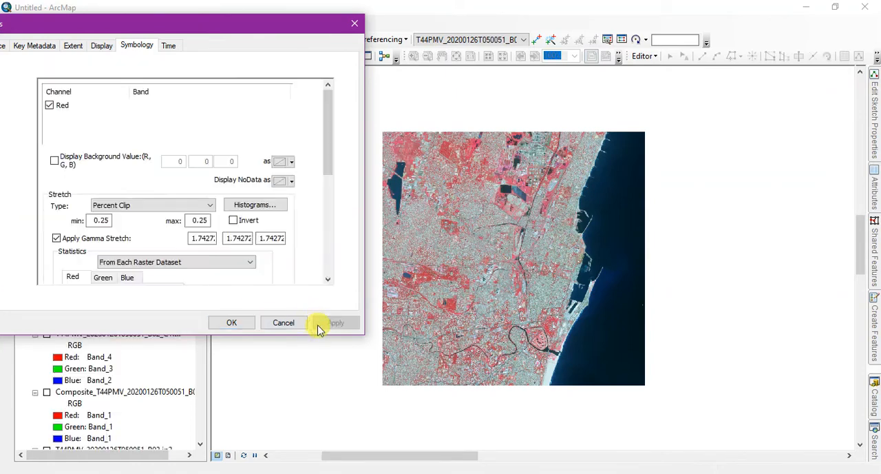
{"action": "left_click", "coordinate": [233, 322]}
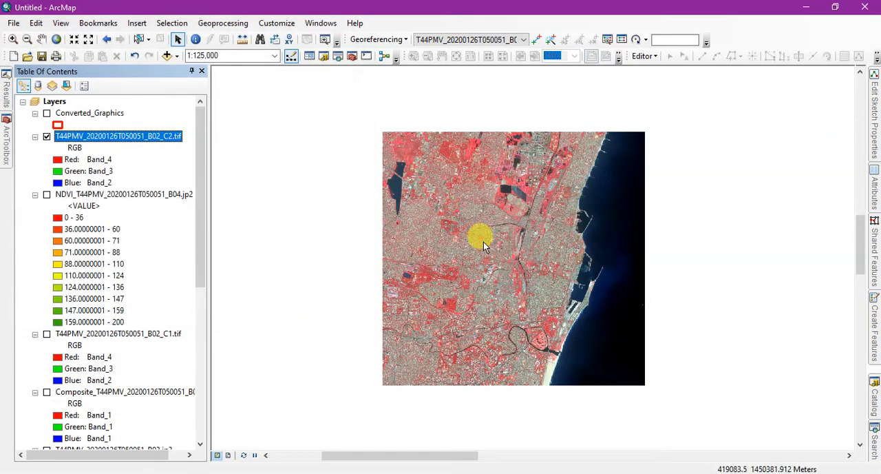
{"action": "scroll", "coordinate": [590, 267], "scroll_direction": "down", "scroll_amount": 3}
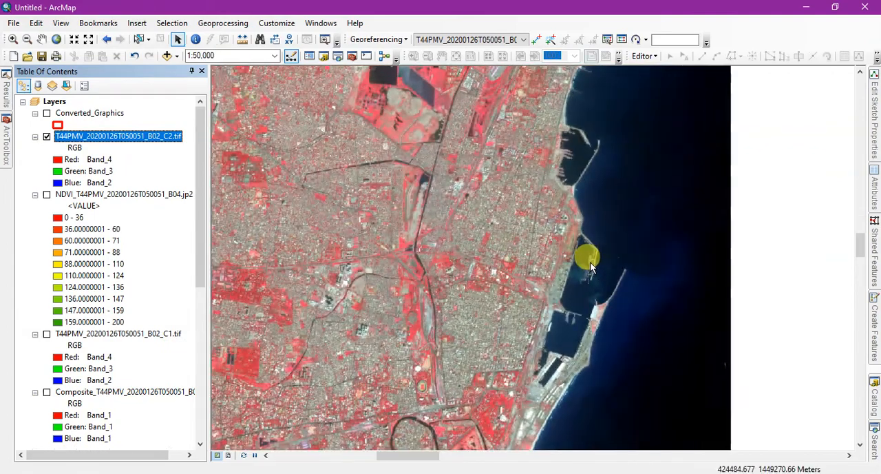
{"action": "scroll", "coordinate": [590, 267], "scroll_direction": "up", "scroll_amount": 1}
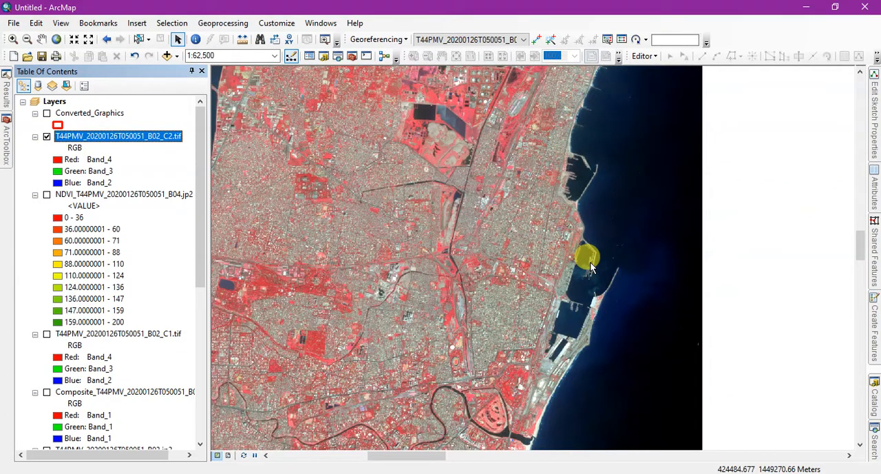
{"action": "right_click", "coordinate": [92, 137]}
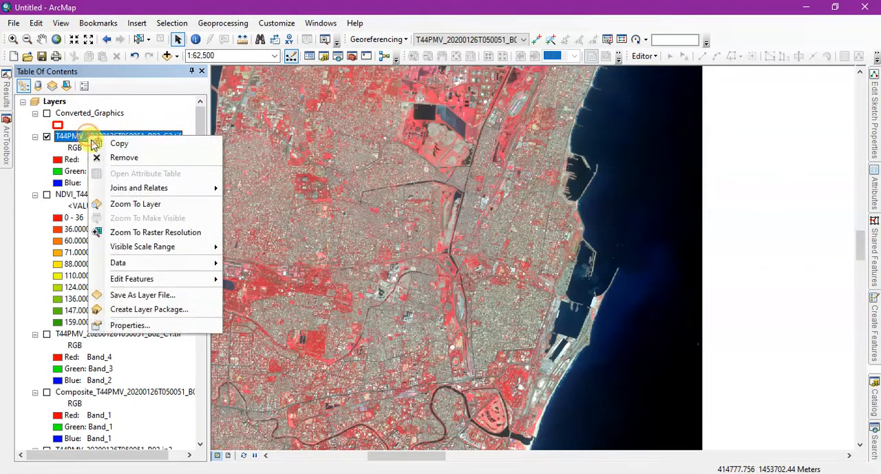
{"action": "left_click", "coordinate": [144, 325]}
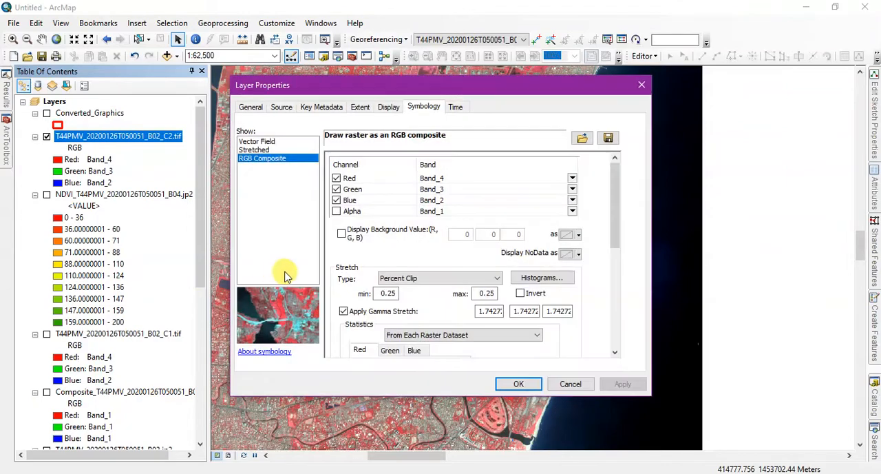
{"action": "left_click", "coordinate": [444, 278]}
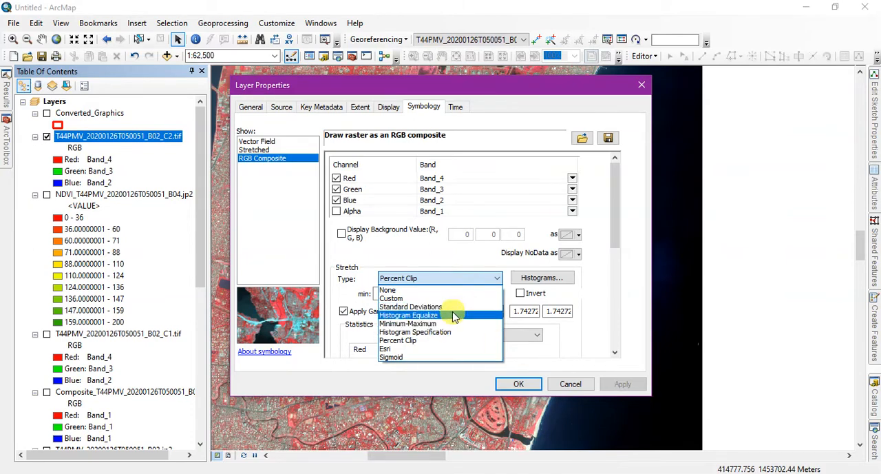
{"action": "left_click", "coordinate": [429, 255]}
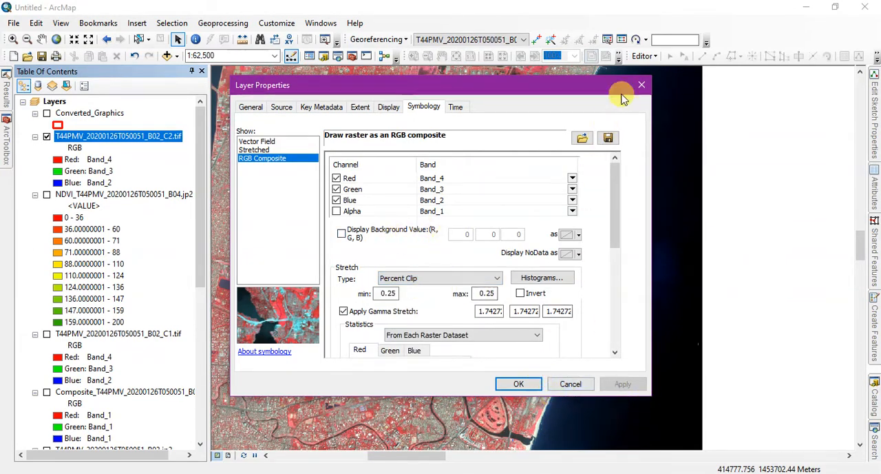
{"action": "left_click", "coordinate": [640, 83]}
Open the Image Analysis window and place it clear of the clipped raster.
{"action": "scroll", "coordinate": [557, 277], "scroll_direction": "down", "scroll_amount": 2}
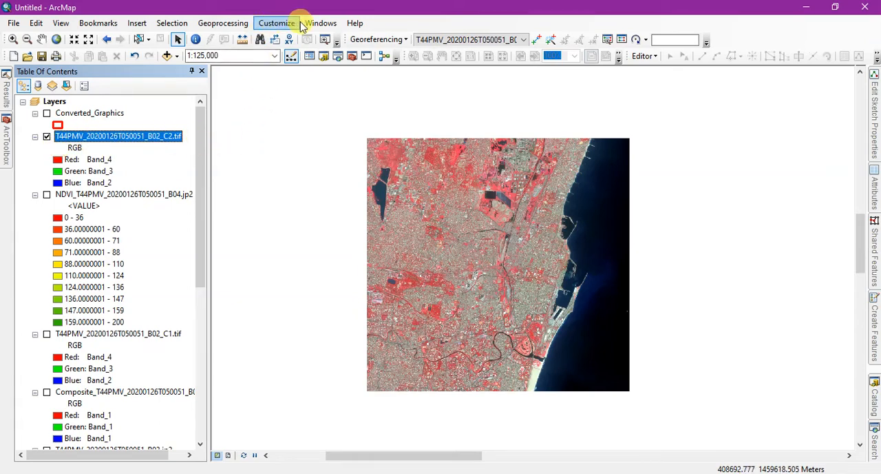
{"action": "left_click", "coordinate": [321, 23]}
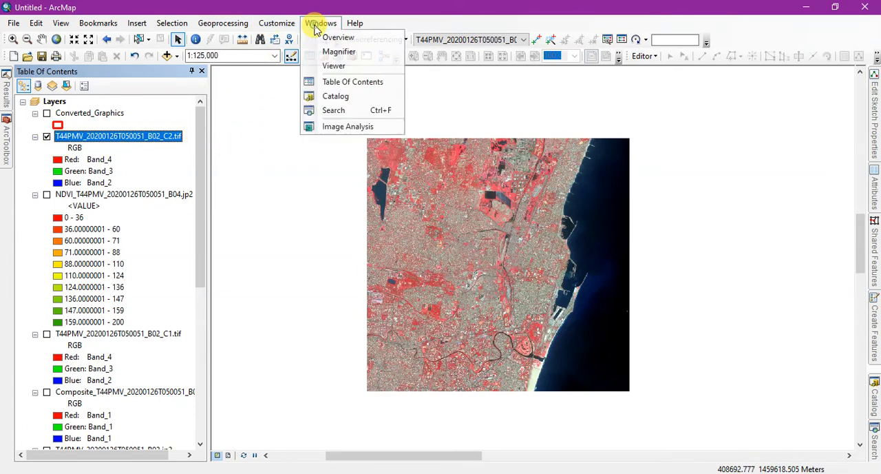
{"action": "left_click", "coordinate": [351, 127]}
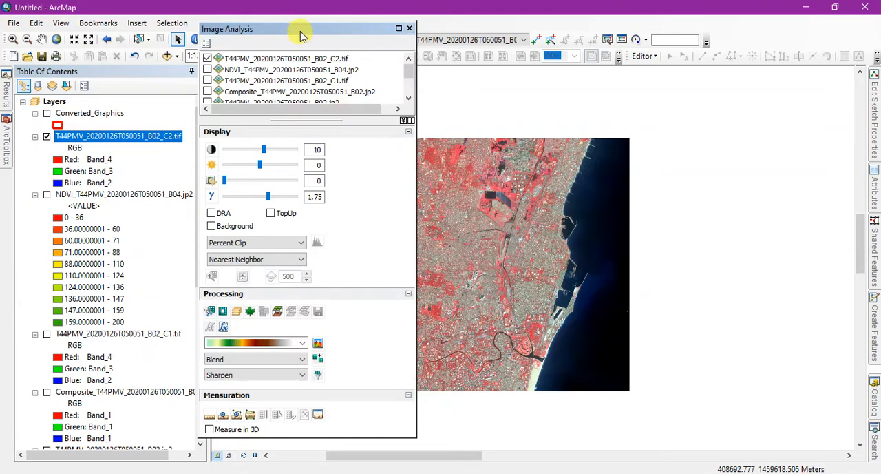
{"action": "left_click_drag", "start_coordinate": [303, 35], "coordinate": [224, 36]}
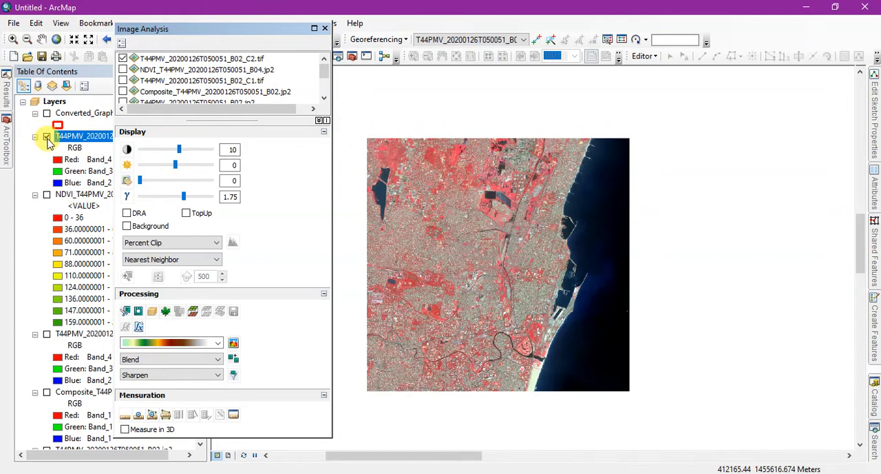
Hide T44PMV_20200126T050051_B02_C2.tif and show the larger T44PMV_20200126T050051_B02_C1.tif raster instead.
{"action": "left_click", "coordinate": [46, 137]}
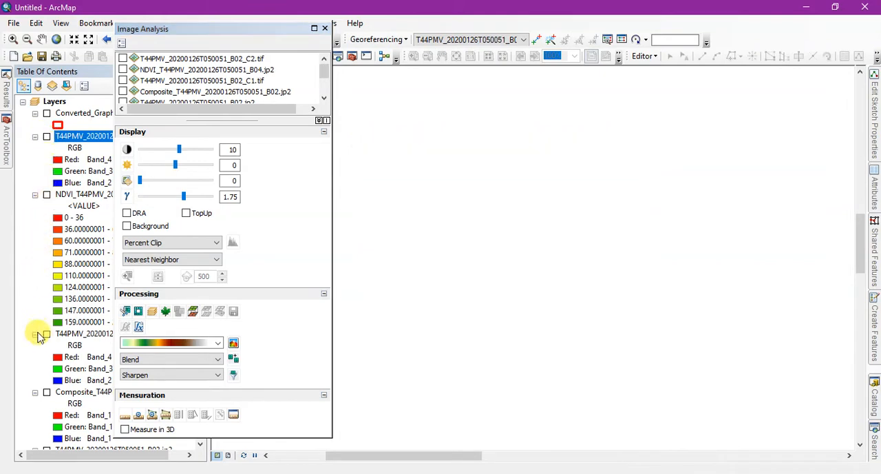
{"action": "left_click", "coordinate": [46, 336]}
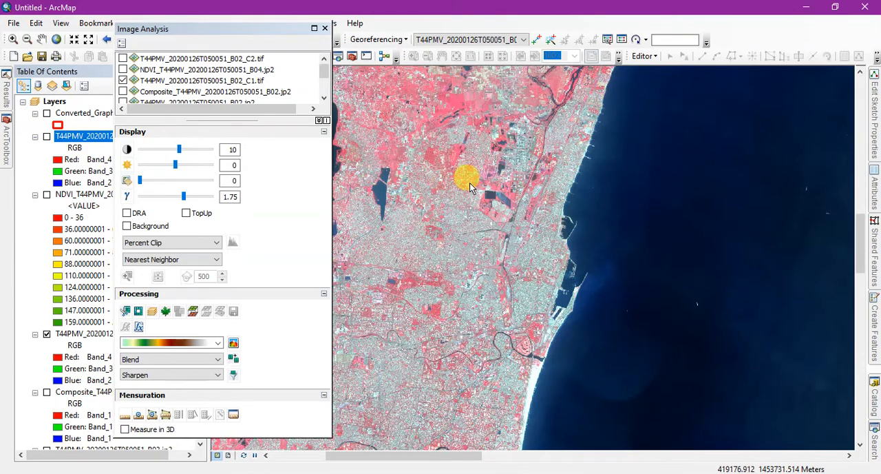
{"action": "scroll", "coordinate": [734, 239], "scroll_direction": "down", "scroll_amount": 1}
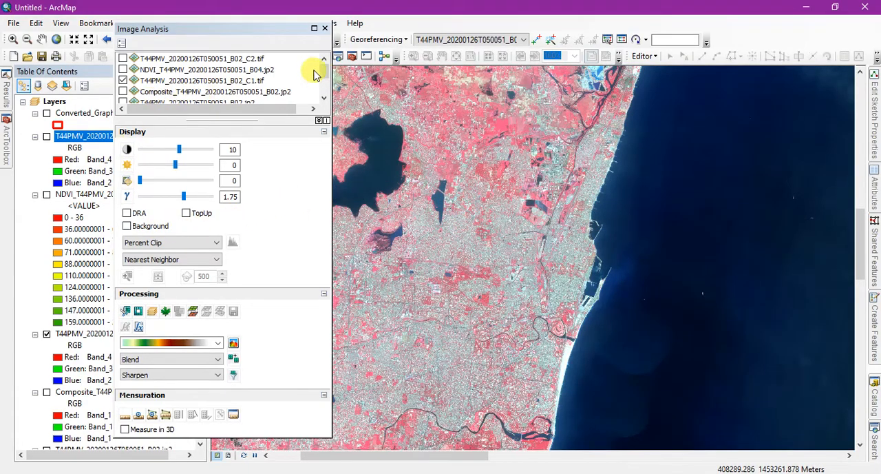
{"action": "mouse_move", "coordinate": [324, 72]}
{"action": "left_mouse_down"}
{"action": "mouse_move", "coordinate": [327, 89]}
{"action": "mouse_move", "coordinate": [326, 71]}
{"action": "left_mouse_up"}
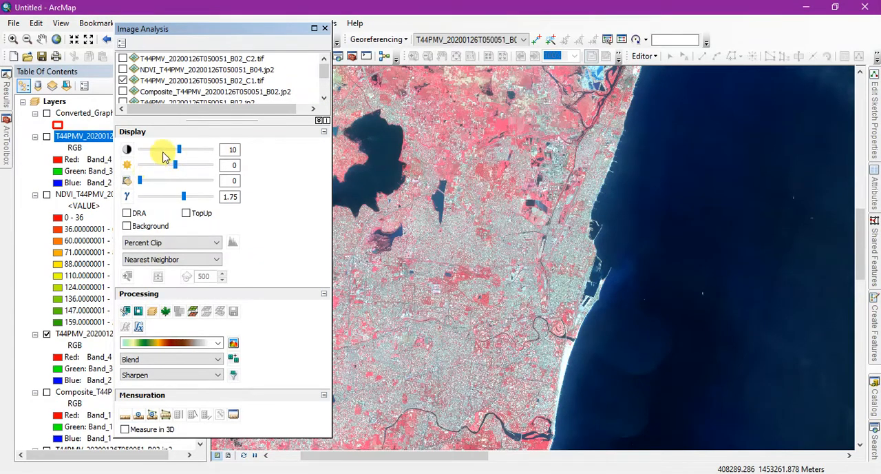
Set the T44PMV_20200126T050051_B02_C1.tif display to brightness -6, transparency 28 and gamma 1.00 in Image Analysis.
{"action": "left_click", "coordinate": [179, 83]}
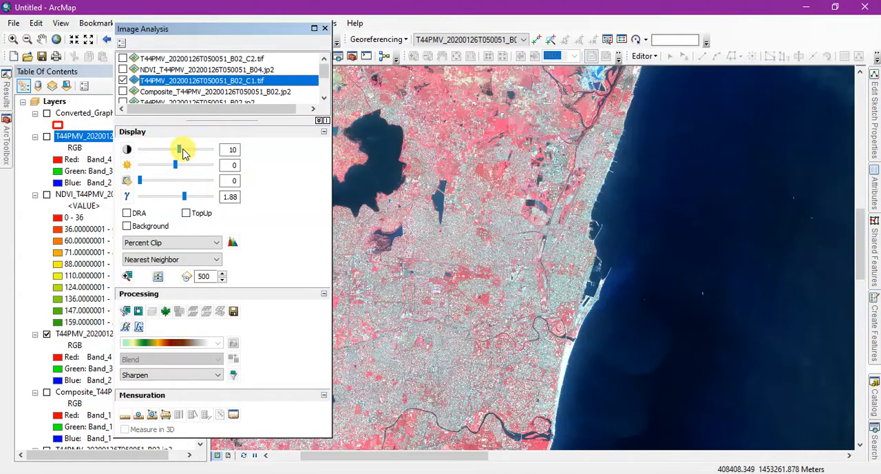
{"action": "left_click_drag", "start_coordinate": [180, 151], "coordinate": [158, 183]}
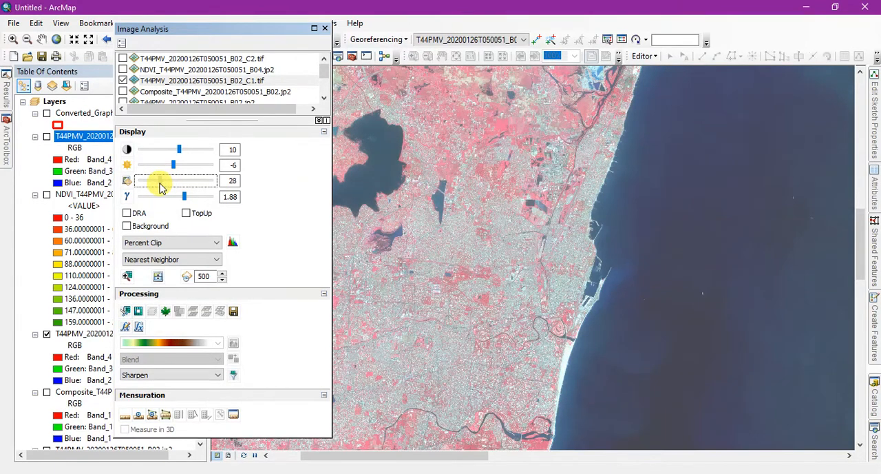
{"action": "mouse_move", "coordinate": [186, 198]}
{"action": "left_mouse_down"}
{"action": "mouse_move", "coordinate": [170, 197]}
{"action": "mouse_move", "coordinate": [191, 197]}
{"action": "mouse_move", "coordinate": [176, 200]}
{"action": "left_mouse_up"}
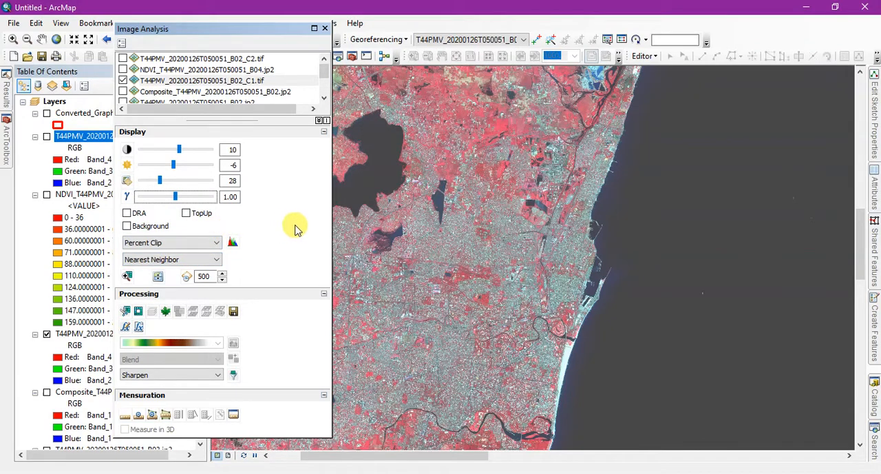
Show the NDVI layer, order it below T44PMV_20200126T050051_B02_C1.tif and set that raster's brightness to 10.
{"action": "left_click", "coordinate": [46, 196]}
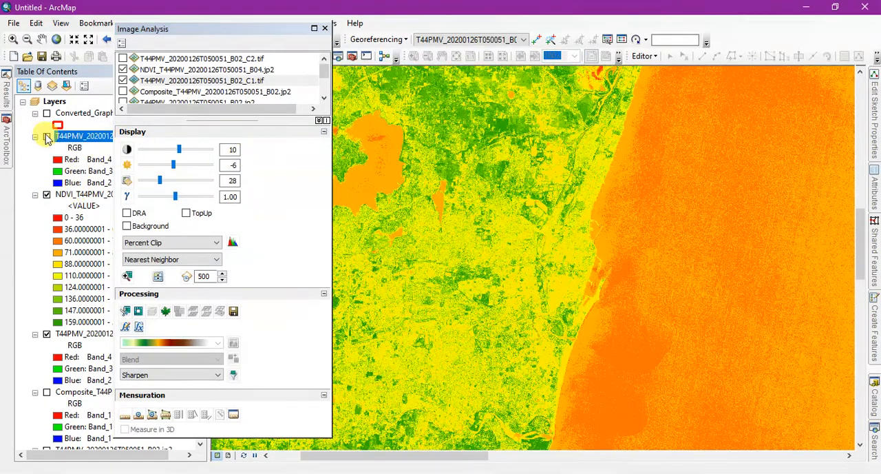
{"action": "left_click", "coordinate": [69, 195]}
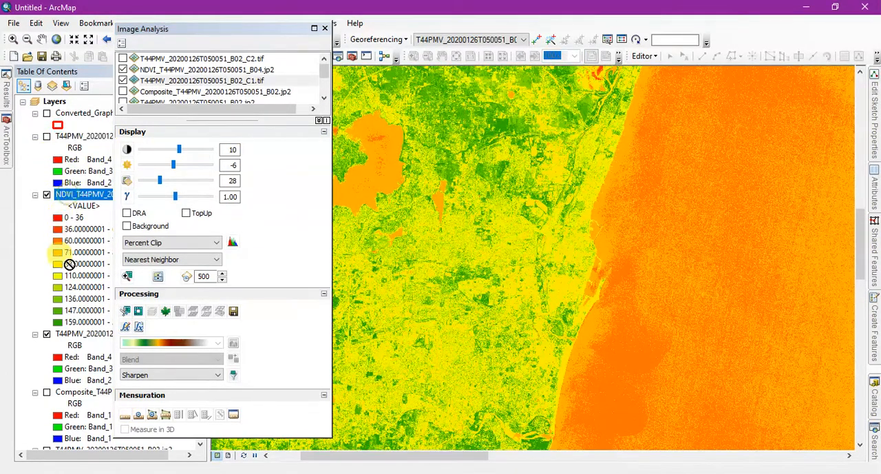
{"action": "left_click_drag", "start_coordinate": [78, 382], "coordinate": [76, 381]}
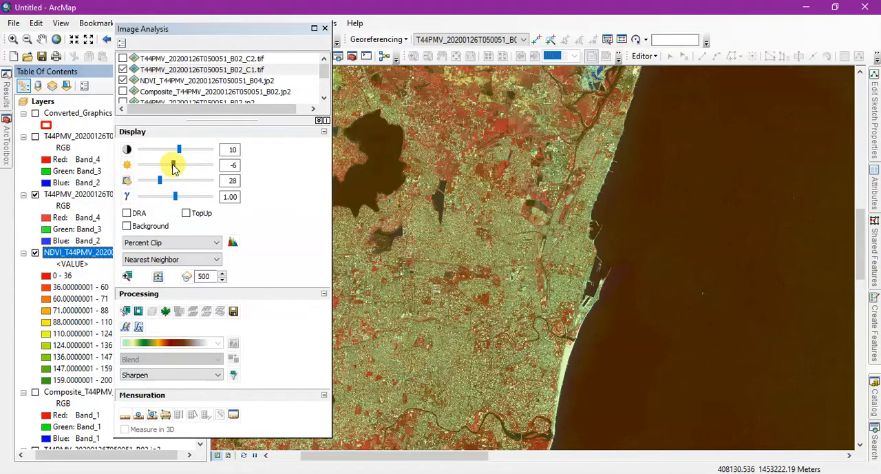
{"action": "left_click_drag", "start_coordinate": [173, 166], "coordinate": [179, 171]}
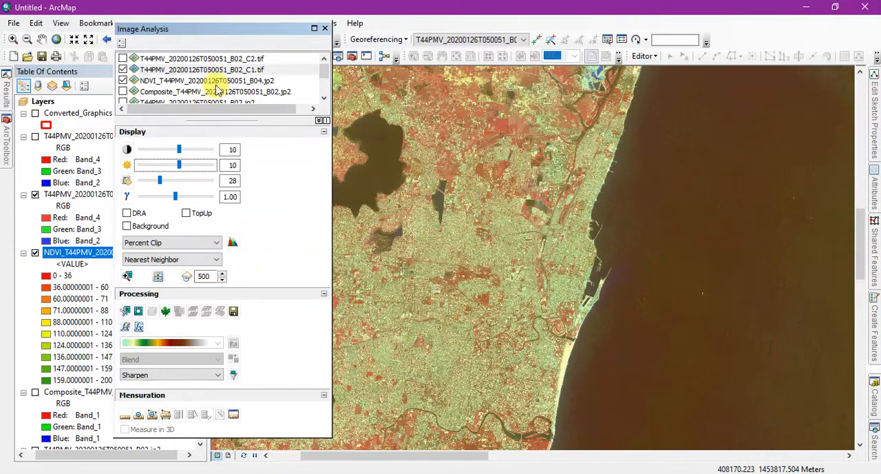
Compare T44PMV_20200126T050051_B02_C1.tif with the NDVI layer beneath it using Swipe layer, keeping the Image Analysis window clear of the map.
{"action": "left_click_drag", "start_coordinate": [246, 34], "coordinate": [148, 39]}
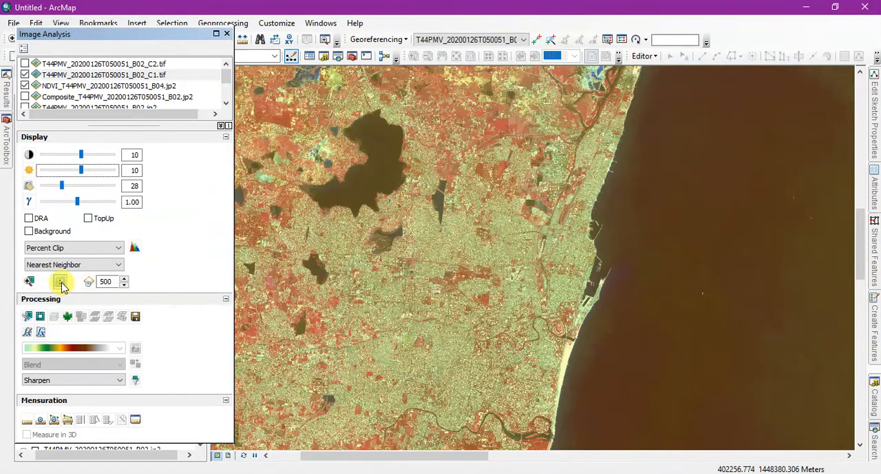
{"action": "scroll", "coordinate": [472, 400], "scroll_direction": "down", "scroll_amount": 2}
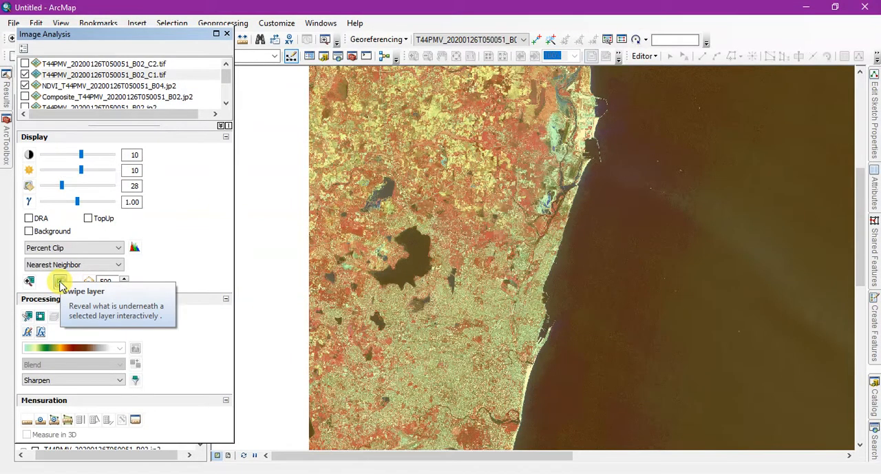
{"action": "left_click", "coordinate": [60, 282]}
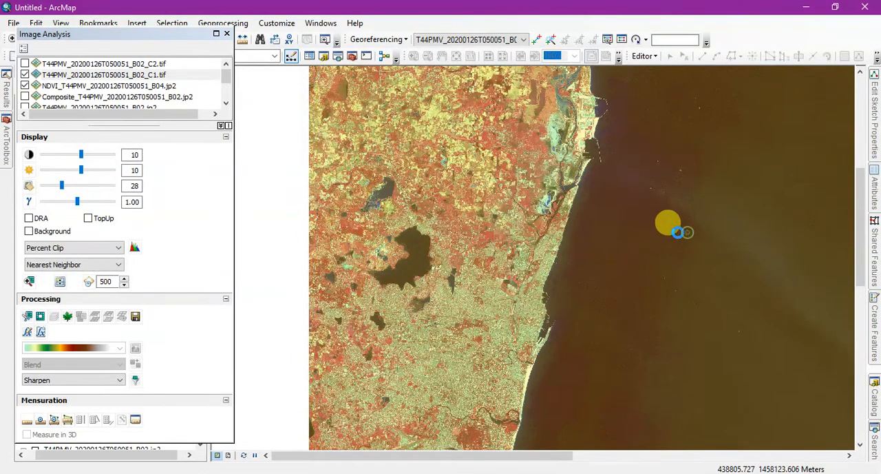
{"action": "left_click_drag", "start_coordinate": [678, 232], "coordinate": [537, 428]}
{"action": "left_click_drag", "start_coordinate": [665, 240], "coordinate": [553, 349]}
{"action": "scroll", "coordinate": [590, 303], "scroll_direction": "down", "scroll_amount": 2}
{"action": "scroll", "coordinate": [590, 303], "scroll_direction": "up", "scroll_amount": 5}
{"action": "left_click_drag", "start_coordinate": [590, 303], "coordinate": [600, 256]}
{"action": "left_click_drag", "start_coordinate": [655, 285], "coordinate": [583, 312]}
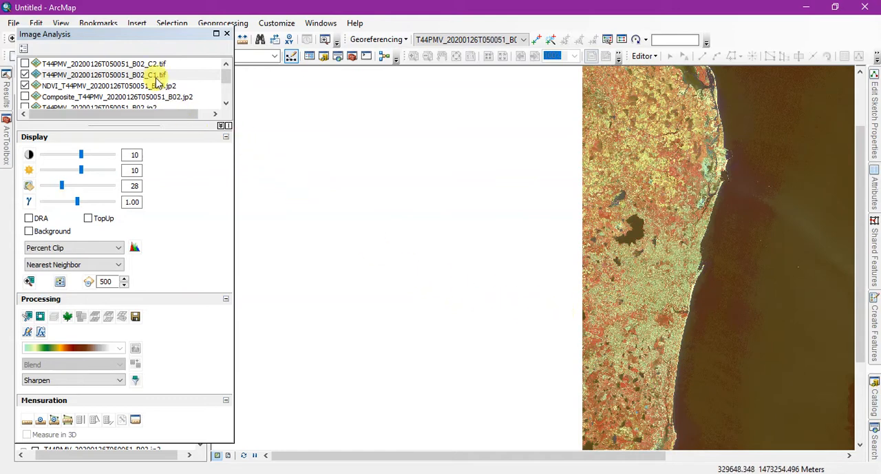
Hide the T44PMV_20200126T050051_B02_C1.tif and NDVI layers and show T44PMV_20200126T050051_B02_C2.tif, keeping the Image Analysis window clear of the raster.
{"action": "left_click_drag", "start_coordinate": [122, 36], "coordinate": [211, 54]}
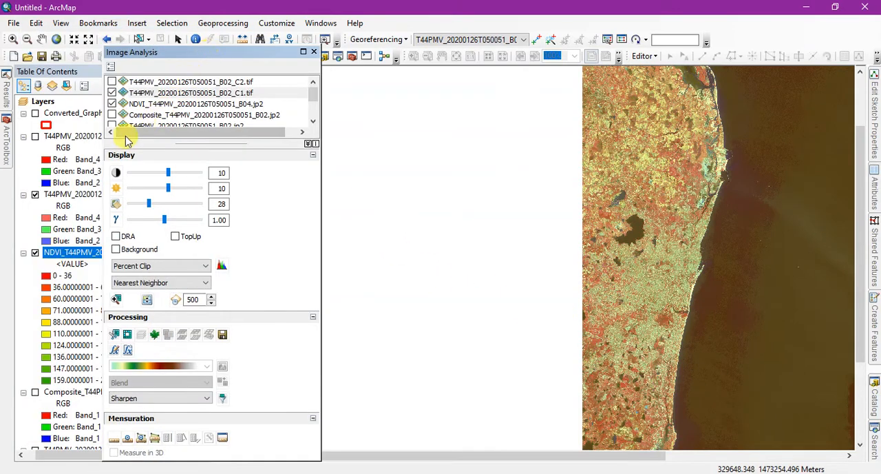
{"action": "left_click", "coordinate": [35, 195]}
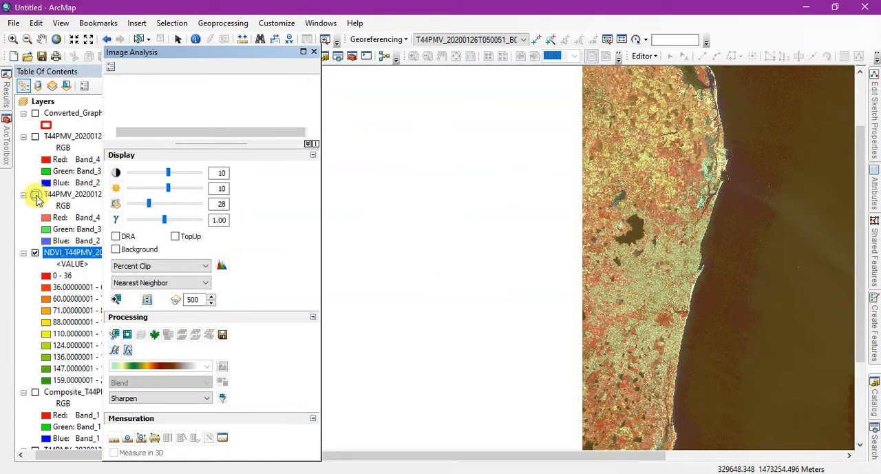
{"action": "left_click", "coordinate": [35, 253]}
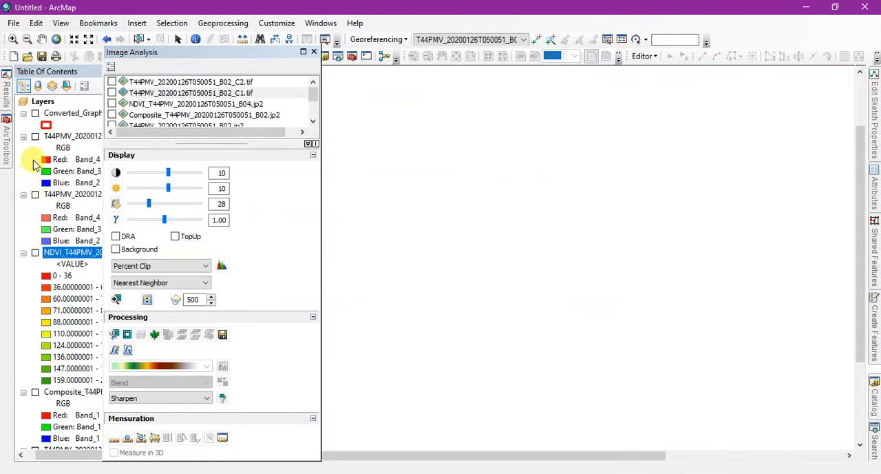
{"action": "left_click", "coordinate": [36, 136]}
{"action": "scroll", "coordinate": [701, 244], "scroll_direction": "up", "scroll_amount": 3}
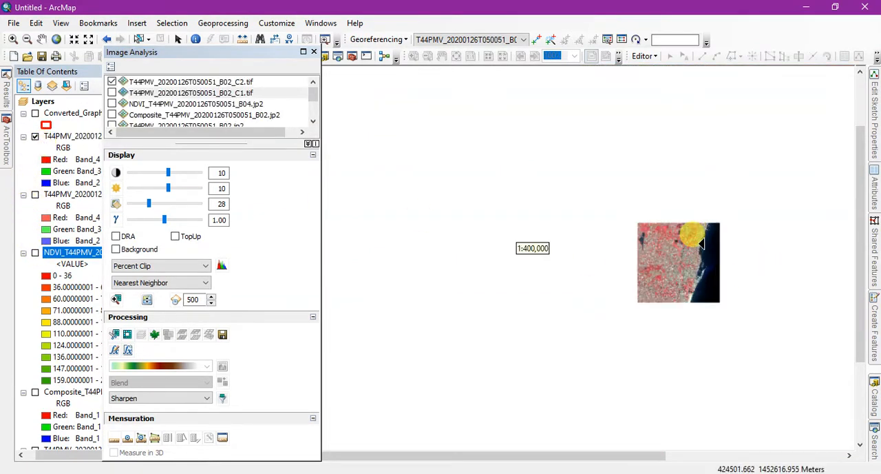
{"action": "scroll", "coordinate": [701, 245], "scroll_direction": "up", "scroll_amount": 2}
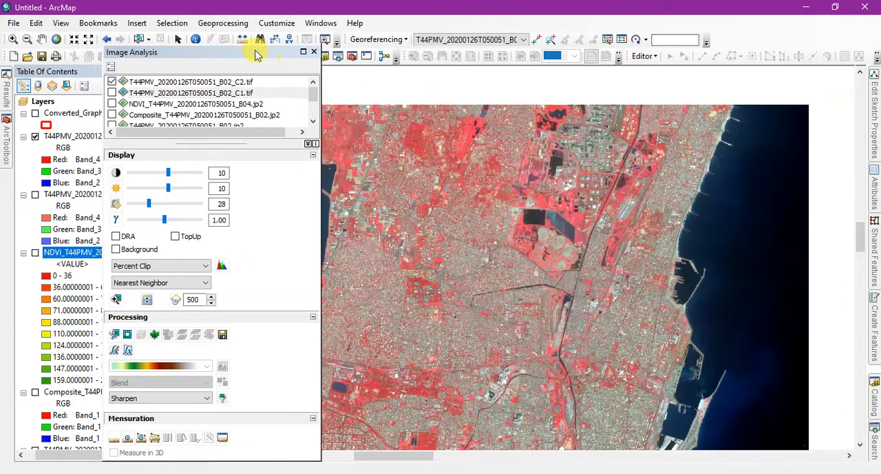
{"action": "left_click_drag", "start_coordinate": [256, 53], "coordinate": [163, 40]}
{"action": "left_click", "coordinate": [179, 40]}
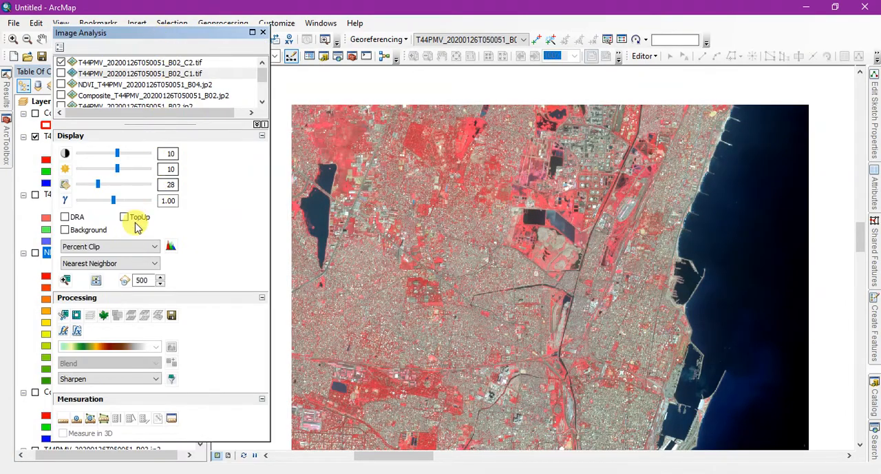
Select T44PMV_20200126T050051_B02_C2.tif in Image Analysis and choose Laplacian 5x5 as its filter type.
{"action": "left_click", "coordinate": [168, 63]}
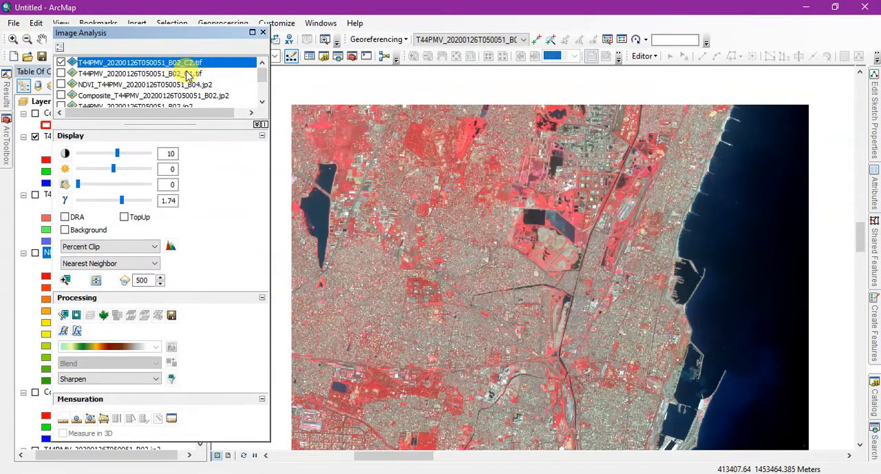
{"action": "left_click", "coordinate": [141, 379]}
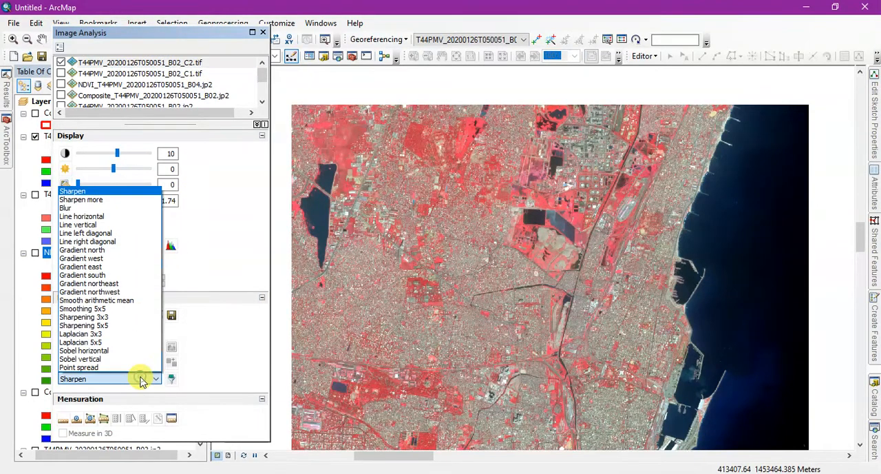
{"action": "left_click", "coordinate": [103, 250]}
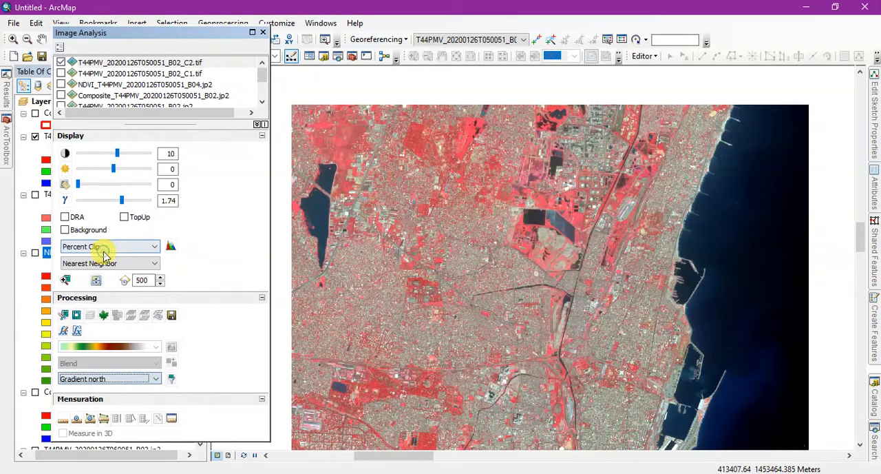
{"action": "left_click", "coordinate": [98, 380]}
{"action": "left_click", "coordinate": [102, 342]}
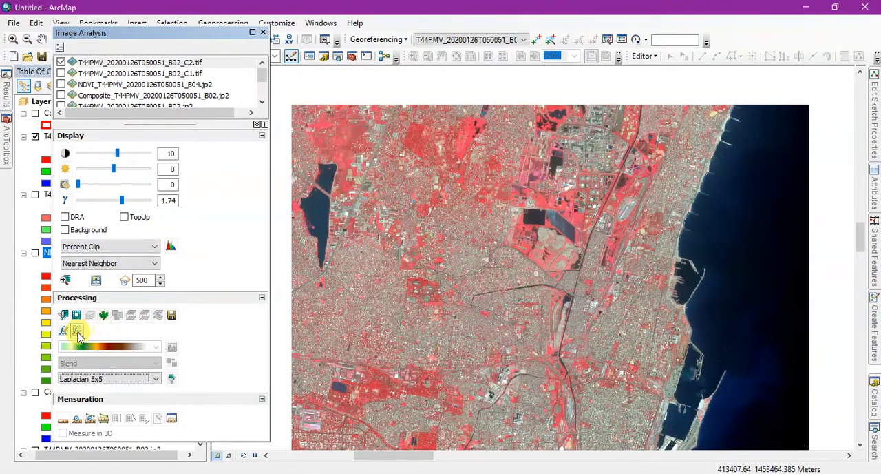
{"action": "left_click", "coordinate": [77, 331]}
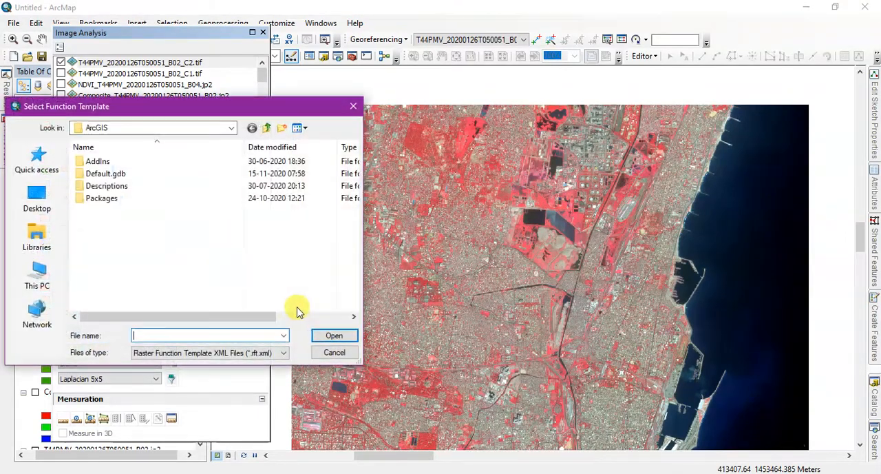
{"action": "left_click", "coordinate": [354, 107]}
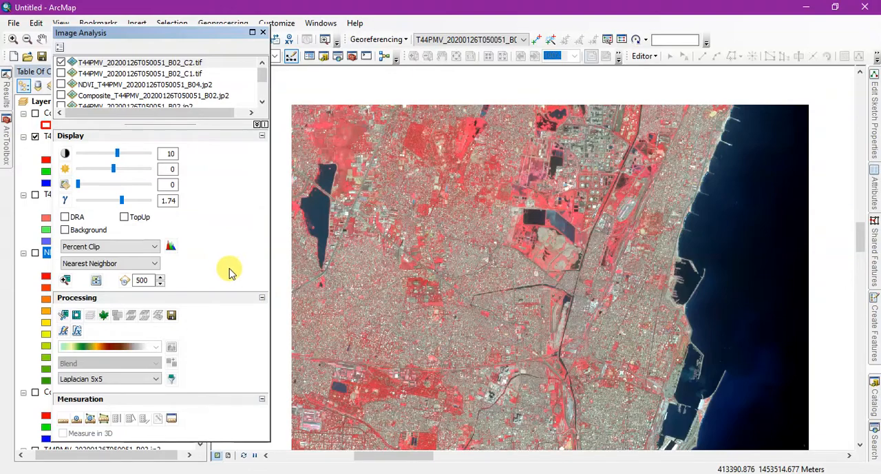
Try Bilinear Interpolation, Cubic Convolution and Majority resampling on T44PMV_20200126T050051_B02_C2.tif, then return to Nearest Neighbor.
{"action": "left_click", "coordinate": [152, 265]}
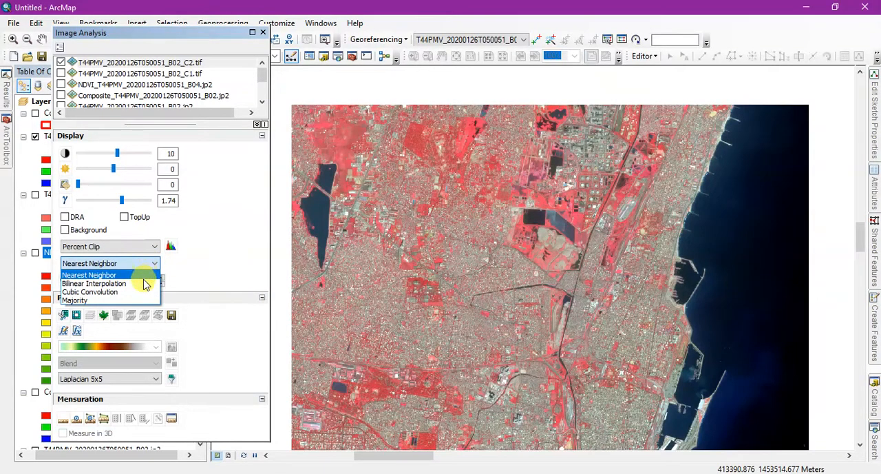
{"action": "left_click", "coordinate": [145, 284]}
{"action": "left_click", "coordinate": [148, 265]}
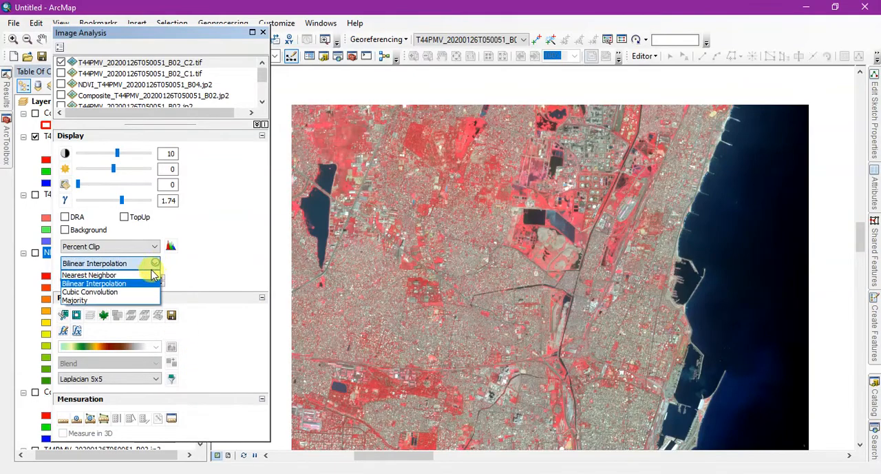
{"action": "left_click", "coordinate": [138, 293]}
{"action": "left_click", "coordinate": [156, 267]}
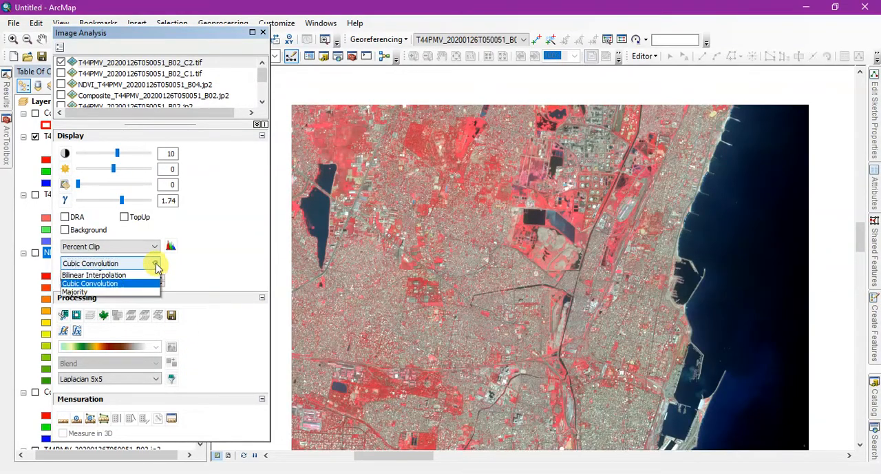
{"action": "left_click", "coordinate": [130, 304]}
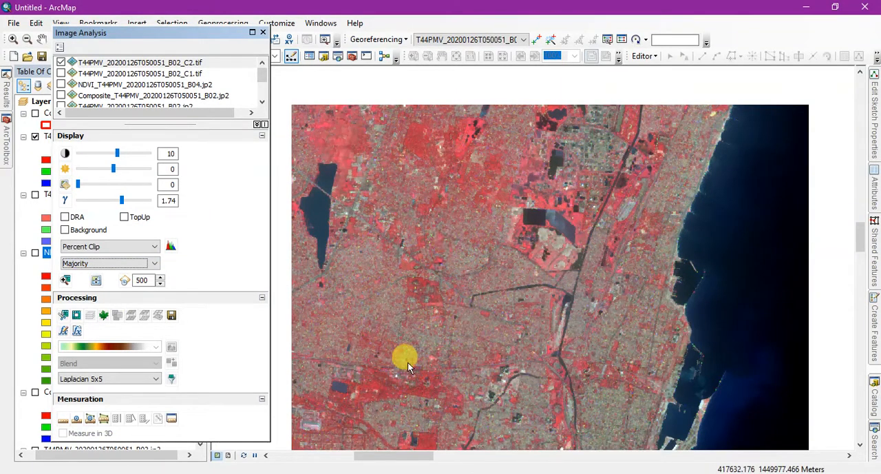
{"action": "left_click", "coordinate": [151, 265]}
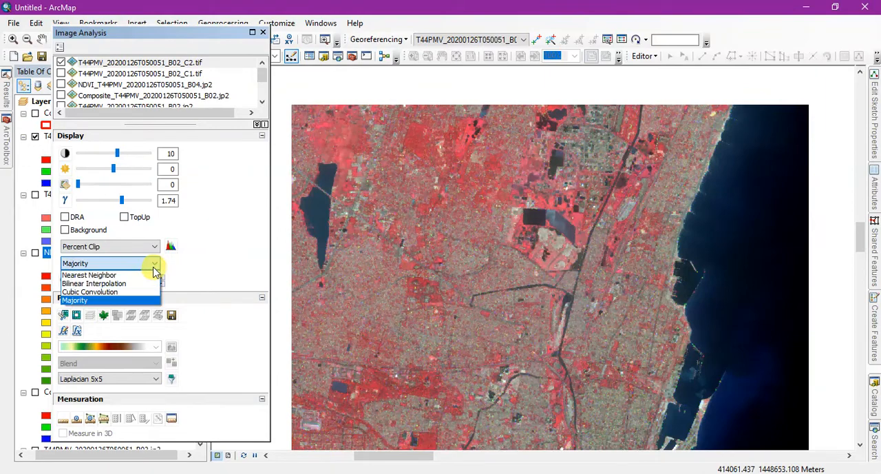
{"action": "left_click", "coordinate": [131, 276]}
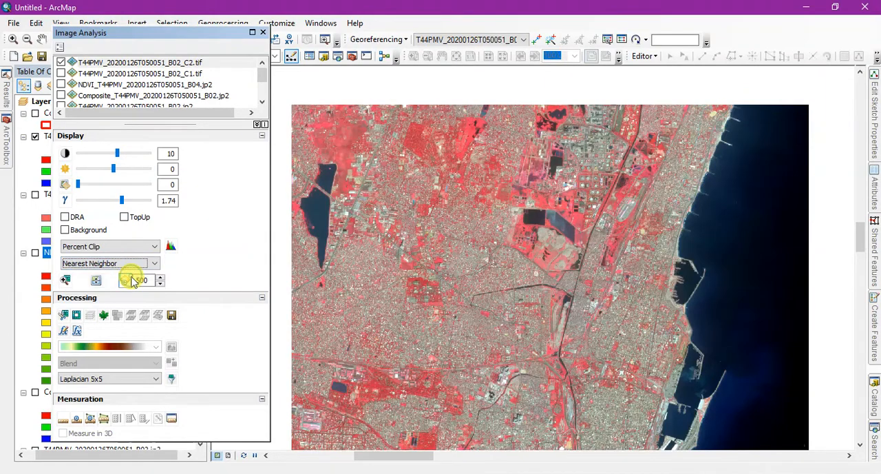
Compare Bilinear Interpolation, Cubic Convolution and Majority resampling on a close-up of the city area in T44PMV_20200126T050051_B02_C2.tif.
{"action": "scroll", "coordinate": [431, 209], "scroll_direction": "down", "scroll_amount": 3}
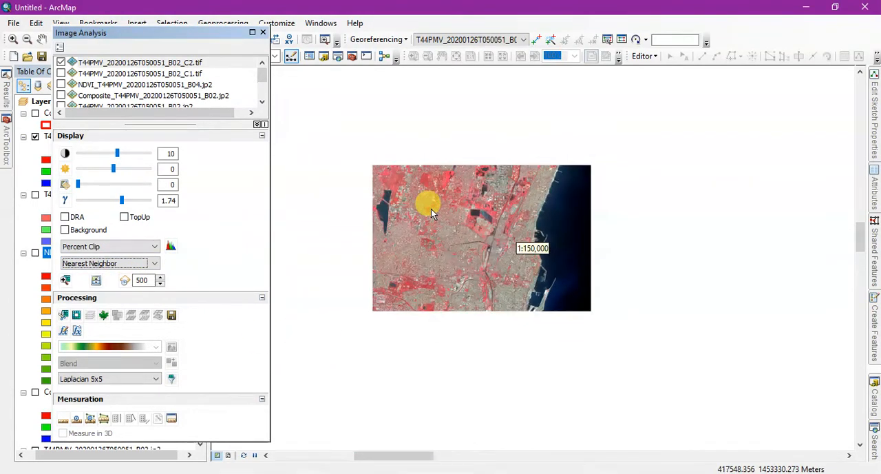
{"action": "scroll", "coordinate": [477, 282], "scroll_direction": "up", "scroll_amount": 5}
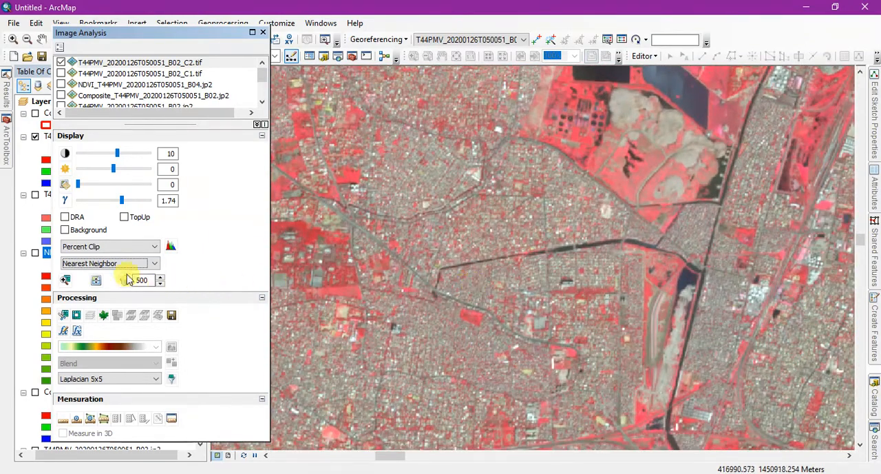
{"action": "left_click", "coordinate": [156, 264]}
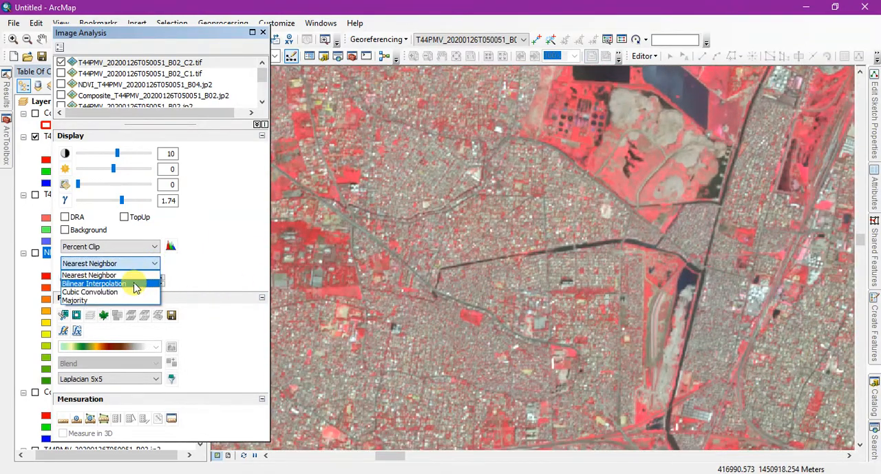
{"action": "left_click", "coordinate": [136, 283]}
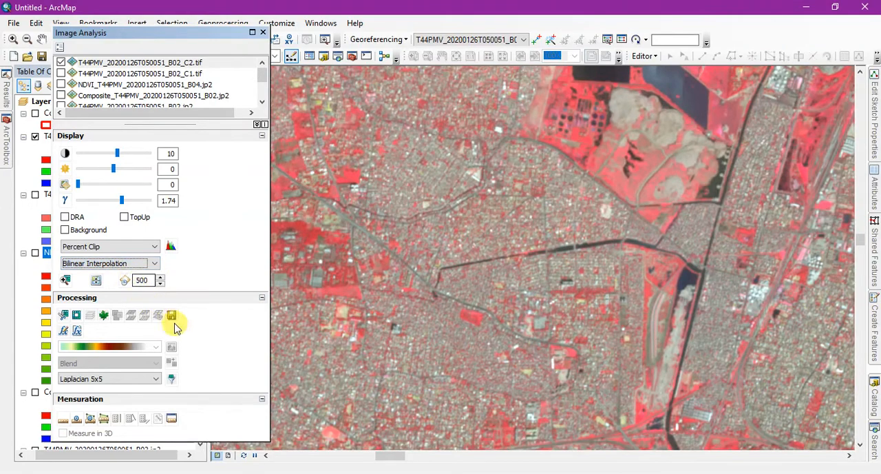
{"action": "left_click", "coordinate": [155, 265]}
{"action": "left_click", "coordinate": [128, 292]}
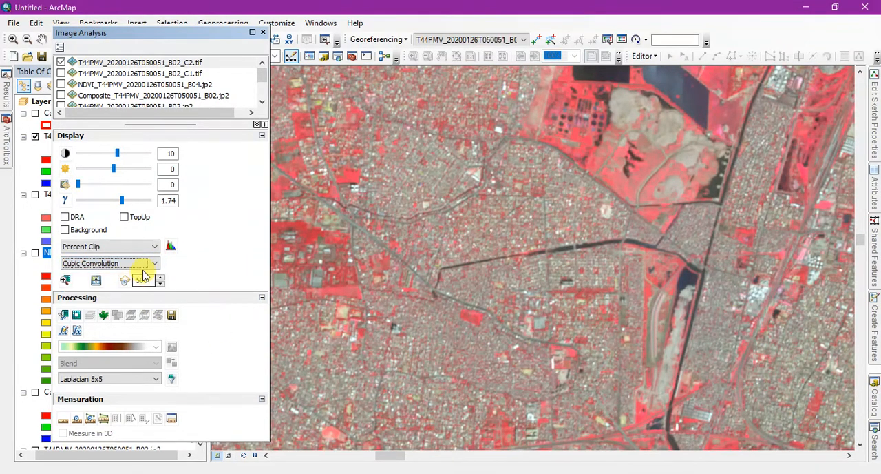
{"action": "left_click", "coordinate": [147, 268]}
{"action": "left_click", "coordinate": [146, 302]}
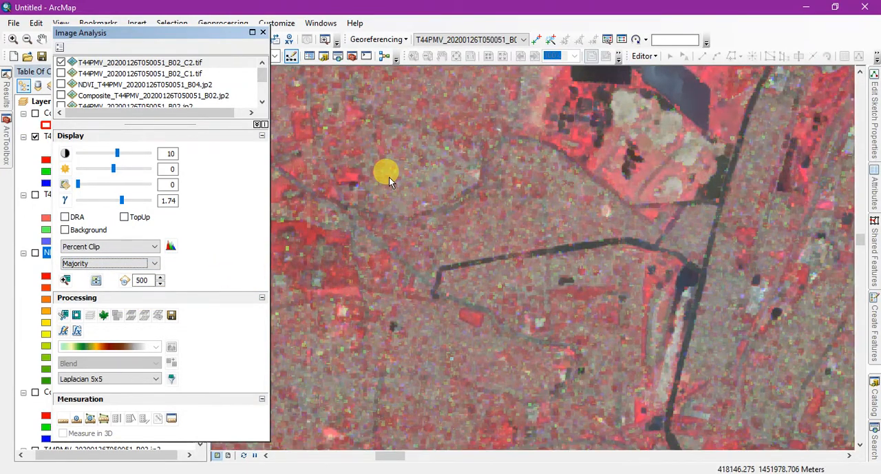
{"action": "scroll", "coordinate": [389, 177], "scroll_direction": "down", "scroll_amount": 2}
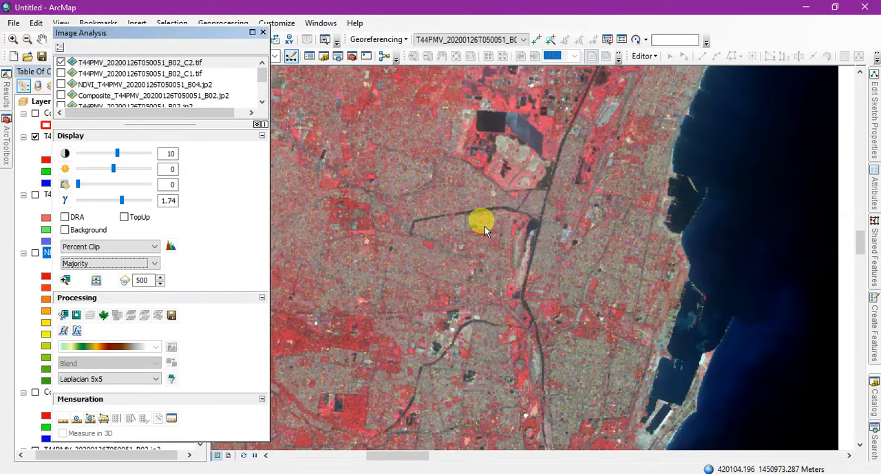
Check Bilinear Interpolation up close, set the raster's resampling to Nearest Neighbor and close the Image Analysis window.
{"action": "left_click", "coordinate": [155, 263]}
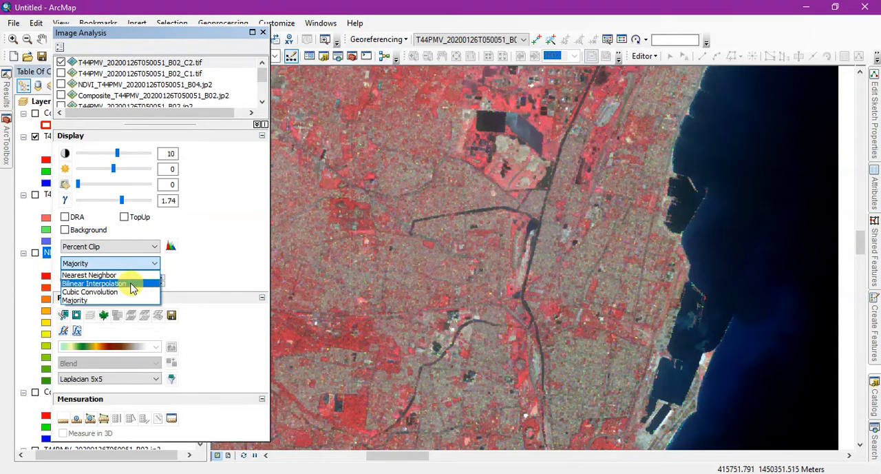
{"action": "left_click", "coordinate": [132, 288]}
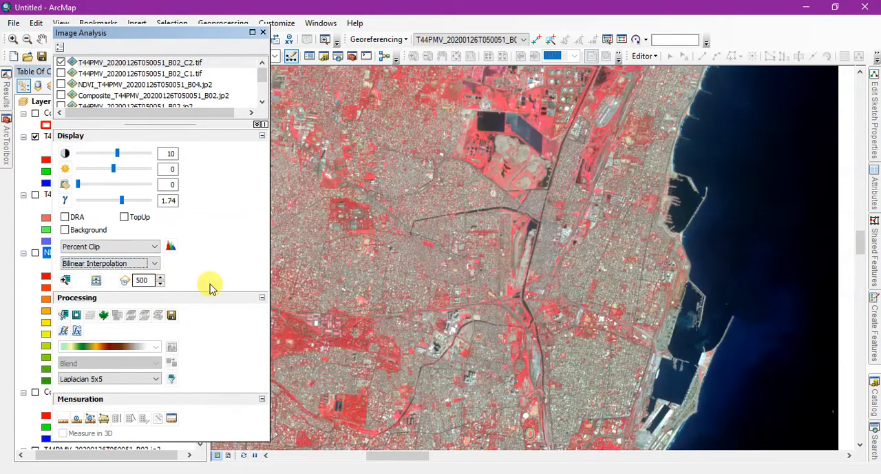
{"action": "scroll", "coordinate": [544, 265], "scroll_direction": "up", "scroll_amount": 1}
{"action": "scroll", "coordinate": [531, 273], "scroll_direction": "up", "scroll_amount": 3}
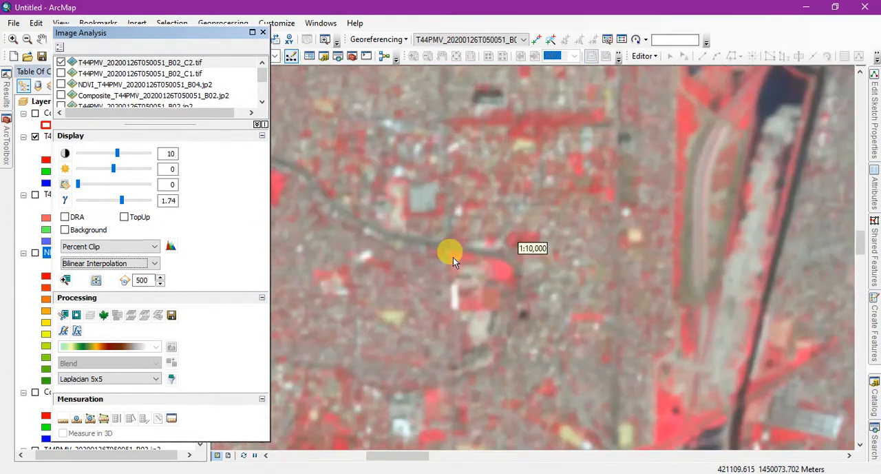
{"action": "left_click", "coordinate": [87, 264]}
{"action": "left_click", "coordinate": [85, 276]}
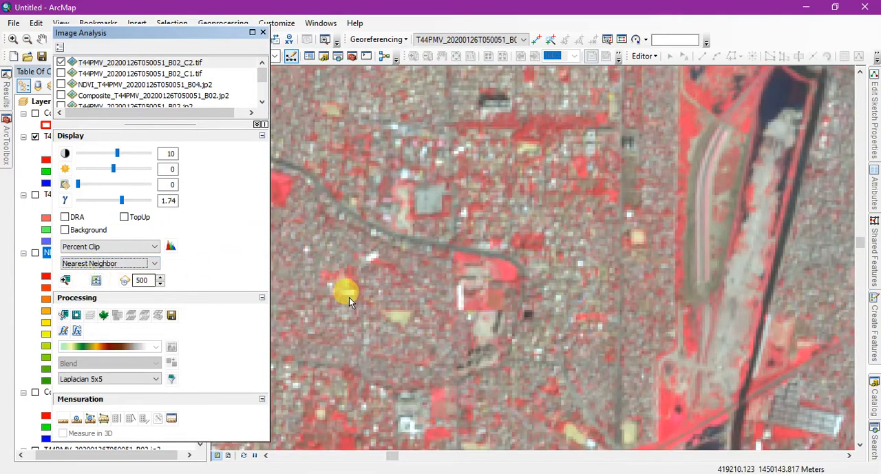
{"action": "scroll", "coordinate": [420, 273], "scroll_direction": "down", "scroll_amount": 2}
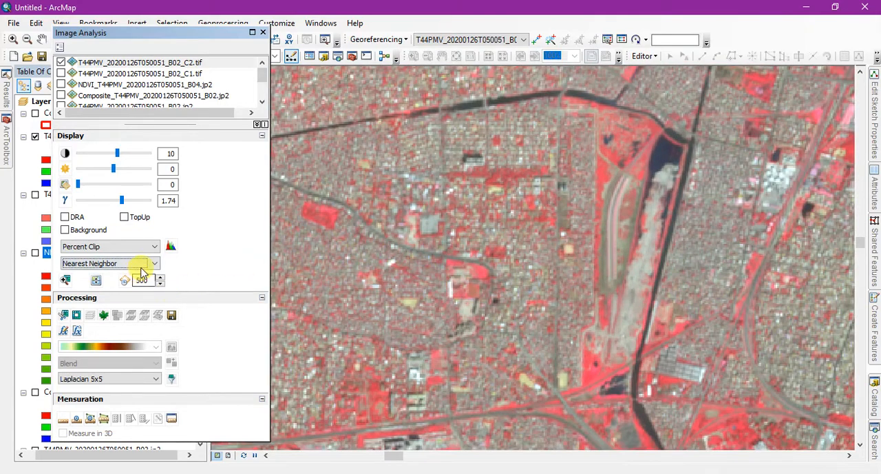
{"action": "left_click", "coordinate": [143, 268]}
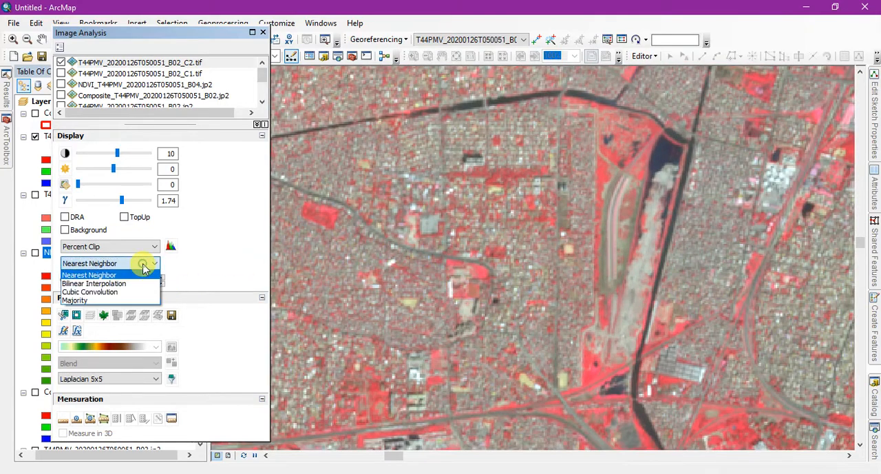
{"action": "left_click", "coordinate": [229, 236]}
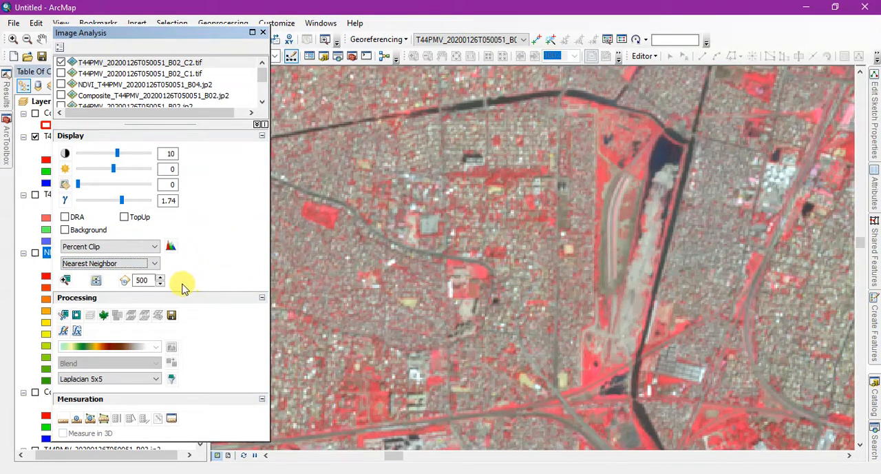
{"action": "left_click", "coordinate": [263, 33]}
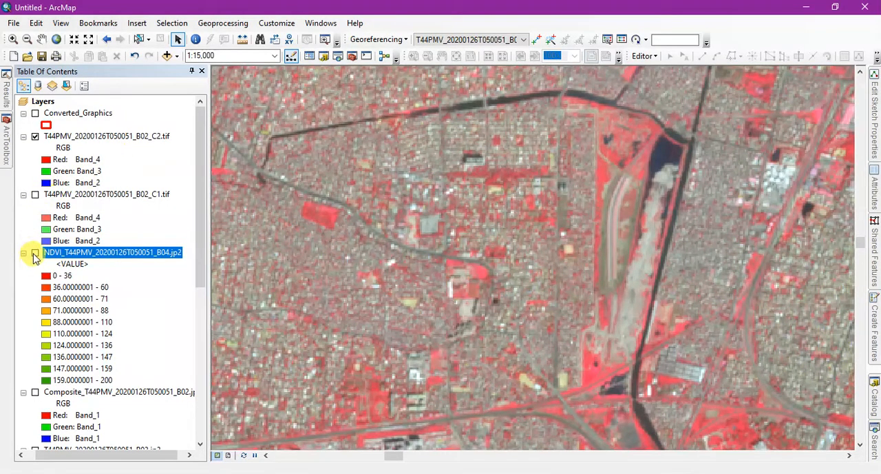
Show NDVI_T44PMV_20200126T050051_B04.jp2 beneath T44PMV_20200126T050051_B02_C2.tif and apply 50% transparency to the clipped raster.
{"action": "left_click", "coordinate": [35, 252]}
{"action": "right_click", "coordinate": [112, 136]}
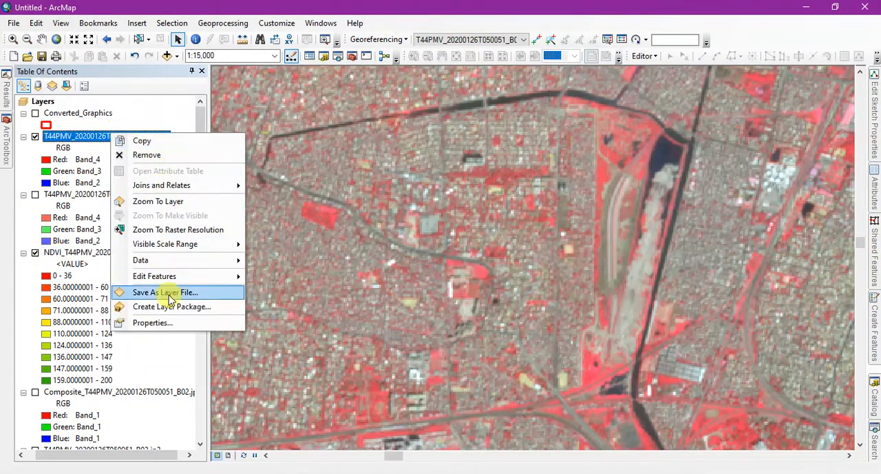
{"action": "left_click", "coordinate": [172, 322]}
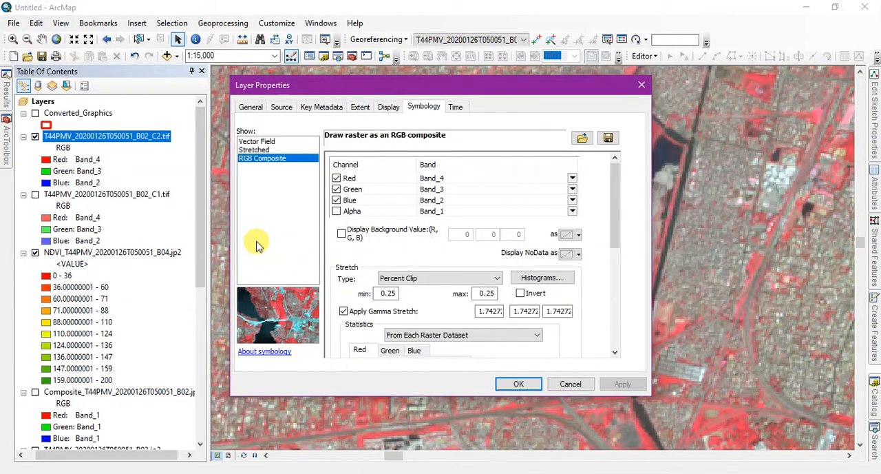
{"action": "left_click", "coordinate": [389, 108]}
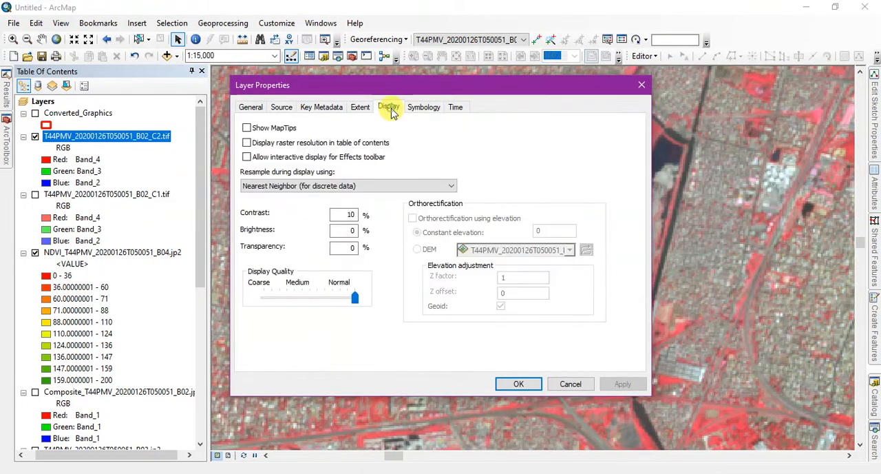
{"action": "double_click", "coordinate": [351, 247]}
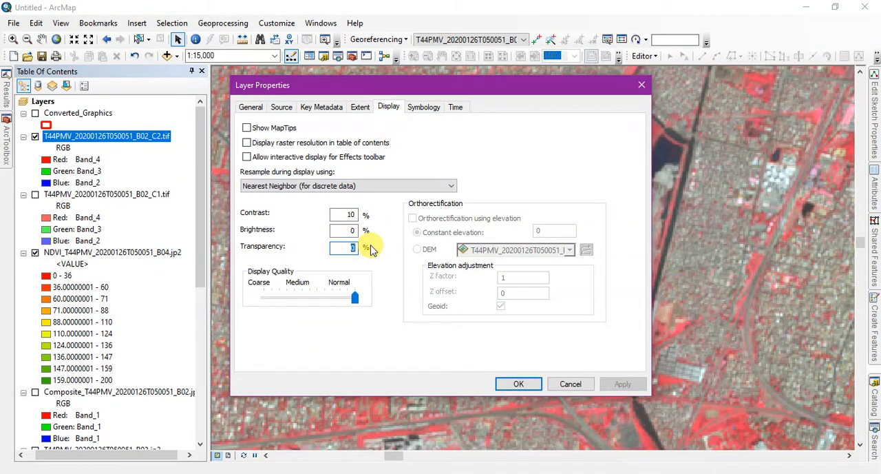
{"action": "type", "text": "50"}
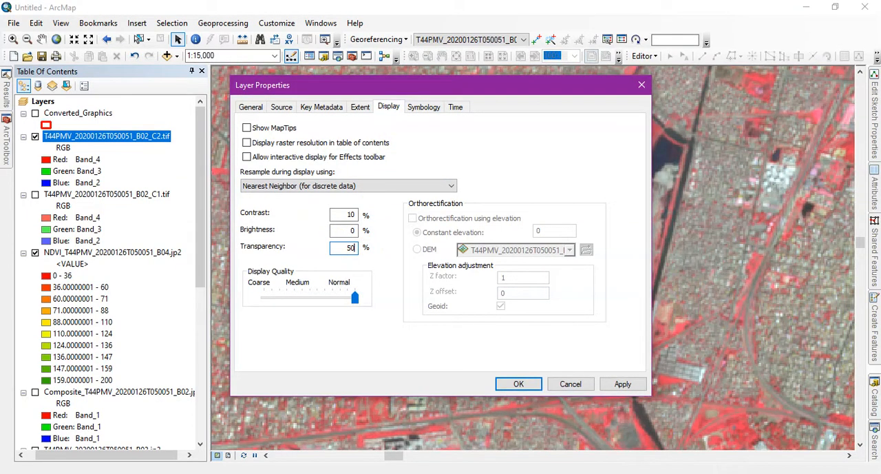
{"action": "left_click", "coordinate": [628, 386]}
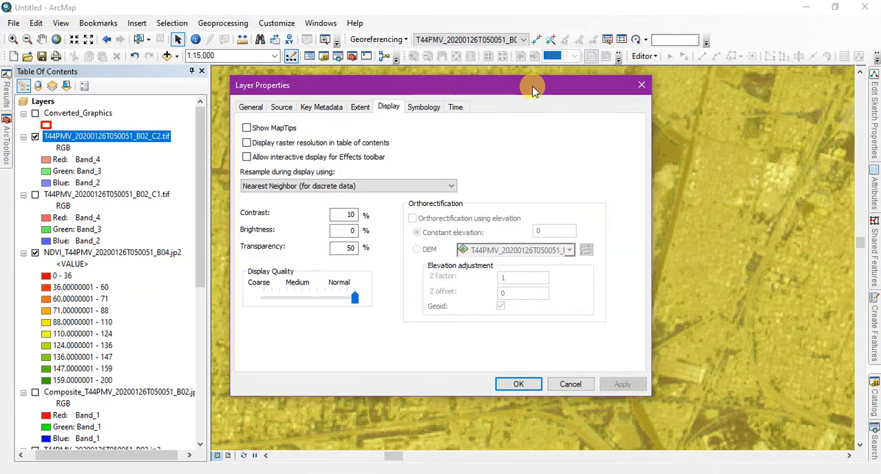
Set the transparency of T44PMV_20200126T050051_B02_C2.tif to 25% and apply it.
{"action": "left_click_drag", "start_coordinate": [534, 90], "coordinate": [408, 158]}
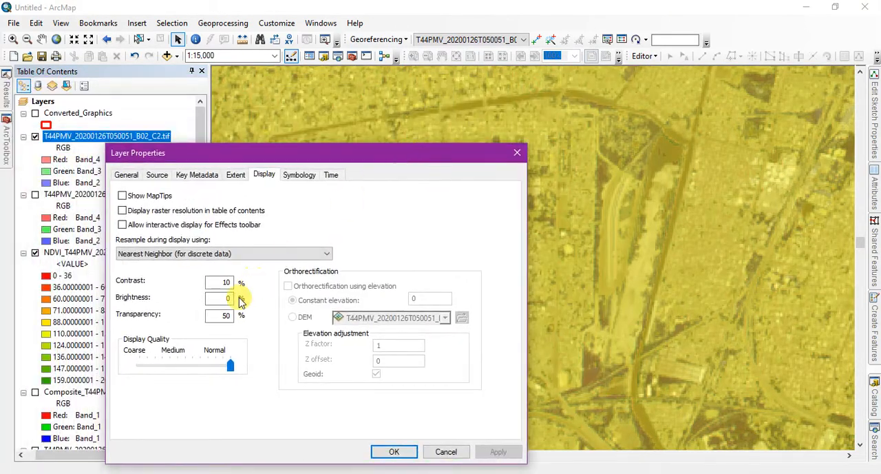
{"action": "left_click_drag", "start_coordinate": [233, 316], "coordinate": [211, 314]}
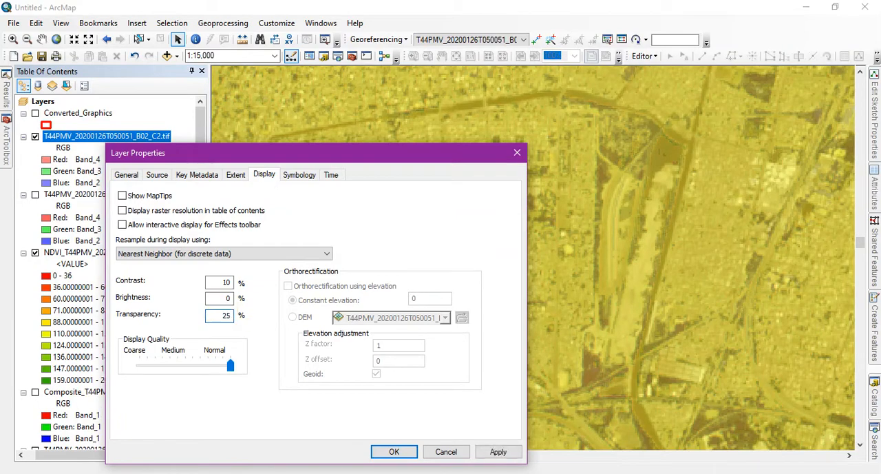
{"action": "left_click", "coordinate": [498, 452]}
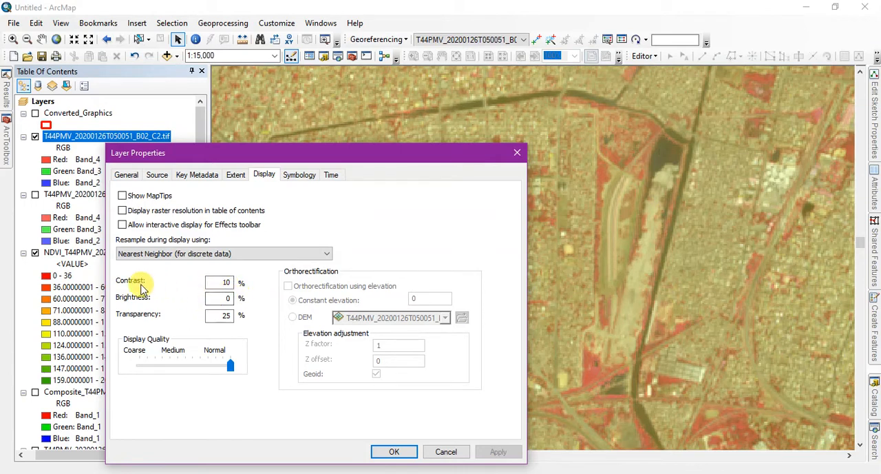
Review the display resampling methods offered for T44PMV_20200126T050051_B02_C2.tif, keeping Nearest Neighbor, and close the layer properties.
{"action": "left_click", "coordinate": [261, 254]}
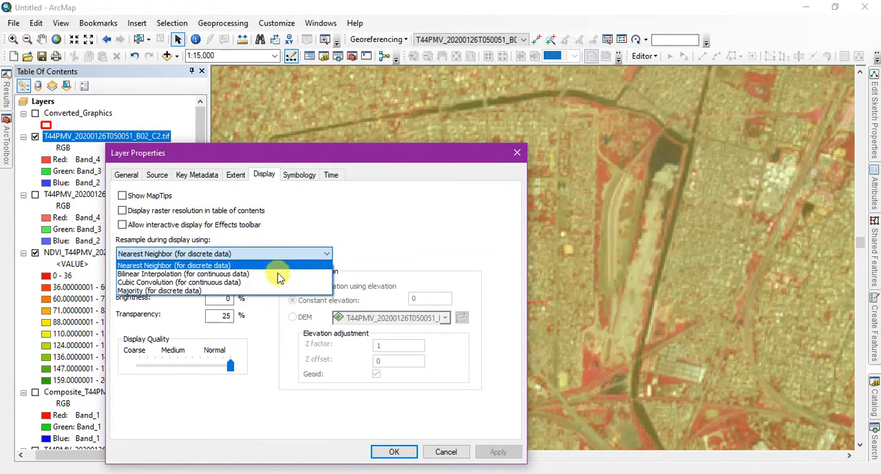
{"action": "left_click", "coordinate": [335, 235]}
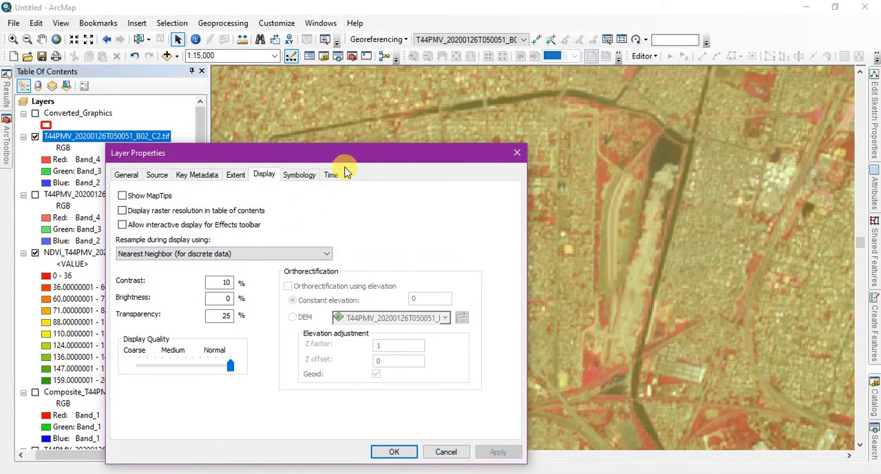
{"action": "left_click_drag", "start_coordinate": [360, 153], "coordinate": [401, 73]}
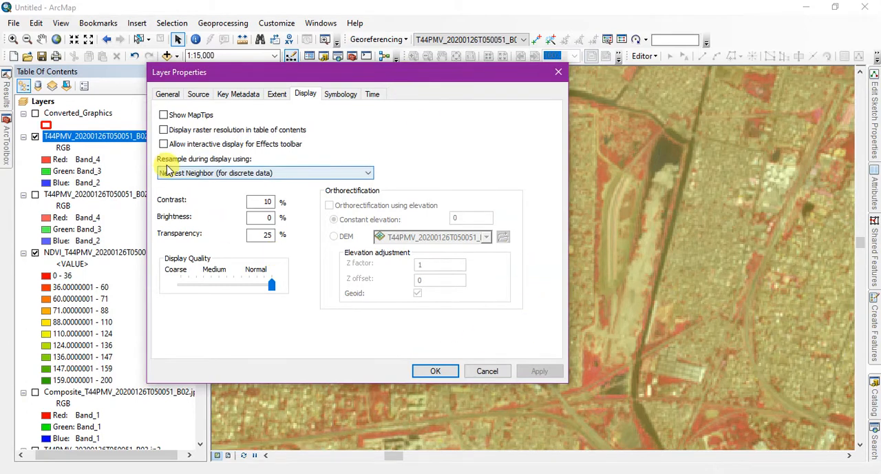
{"action": "left_click", "coordinate": [172, 175]}
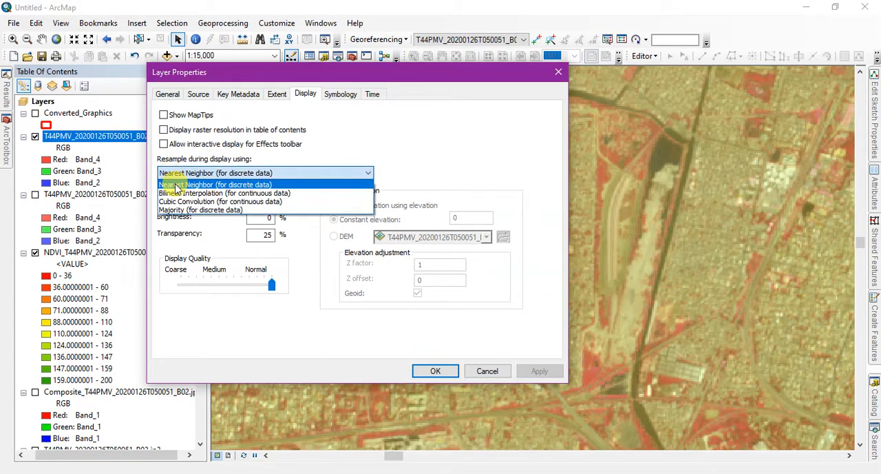
{"action": "left_click", "coordinate": [177, 185]}
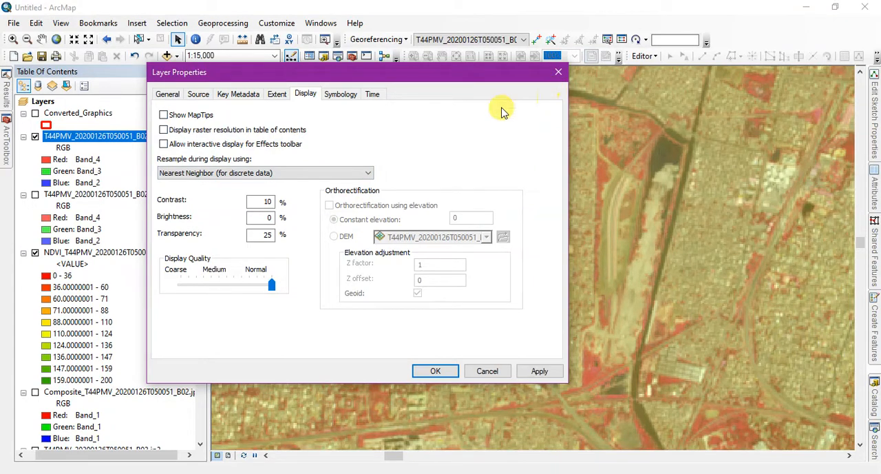
{"action": "left_click", "coordinate": [358, 174]}
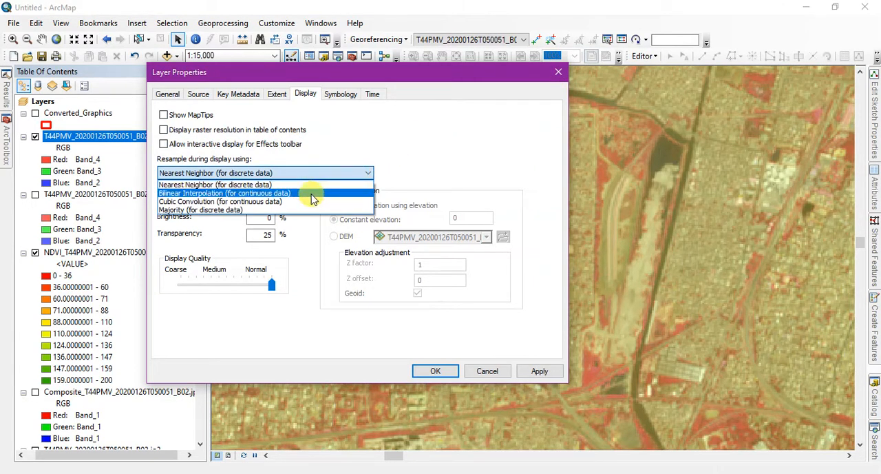
{"action": "left_click", "coordinate": [377, 144]}
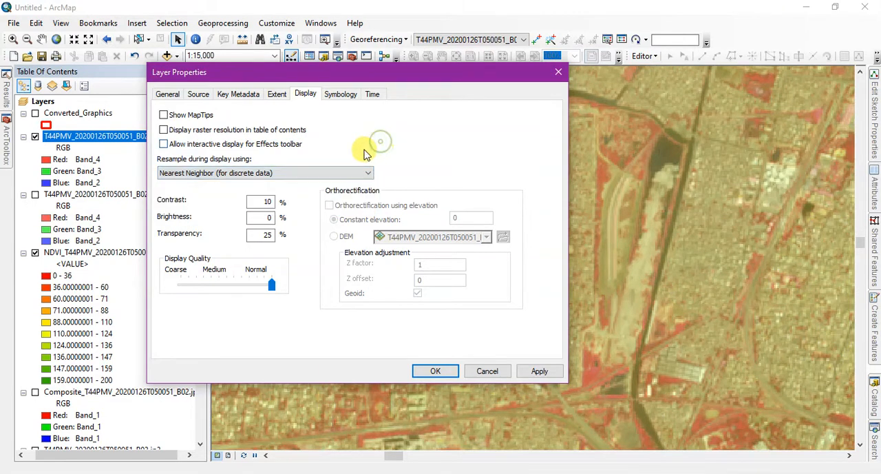
{"action": "left_click", "coordinate": [365, 173]}
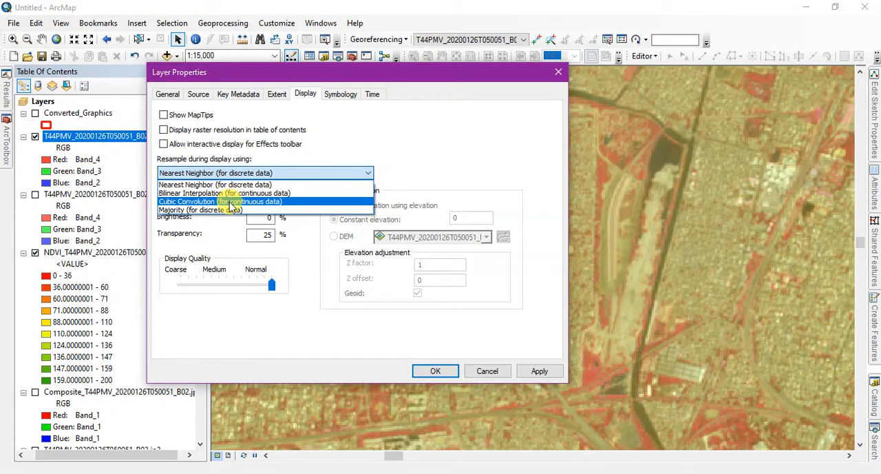
{"action": "left_click", "coordinate": [419, 130]}
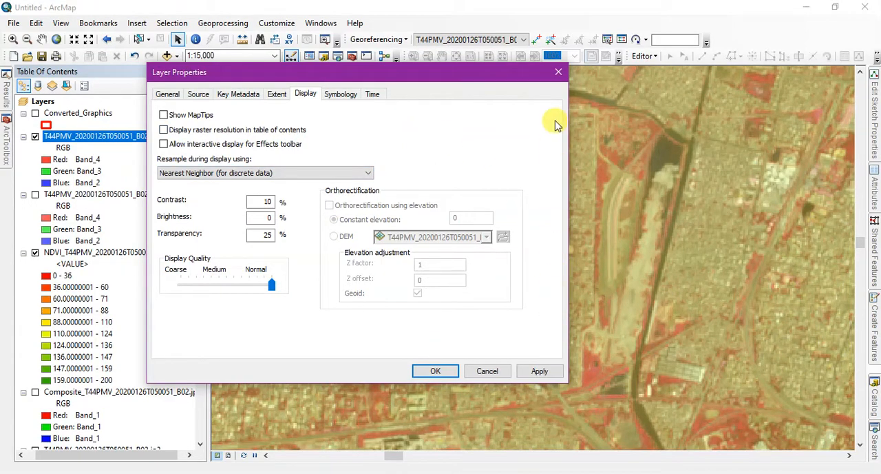
{"action": "left_click", "coordinate": [558, 74]}
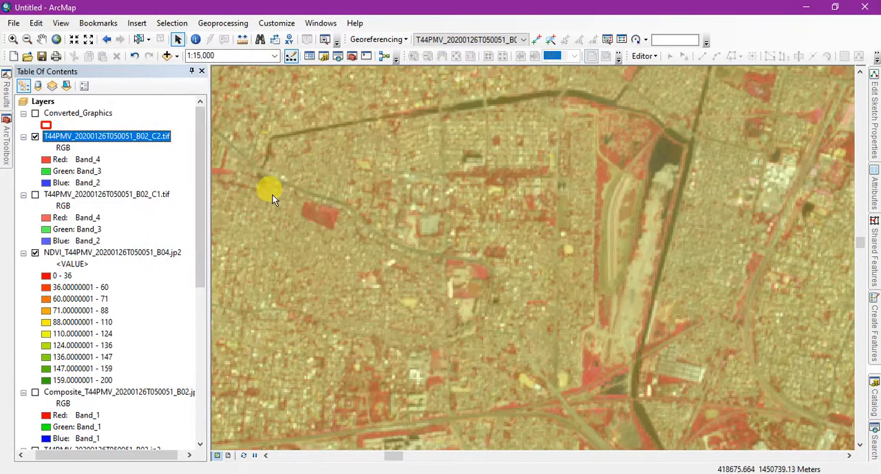
Examine the semi-transparent clipped raster over the NDVI layer across the wider coastal area.
{"action": "scroll", "coordinate": [265, 260], "scroll_direction": "up", "scroll_amount": 4}
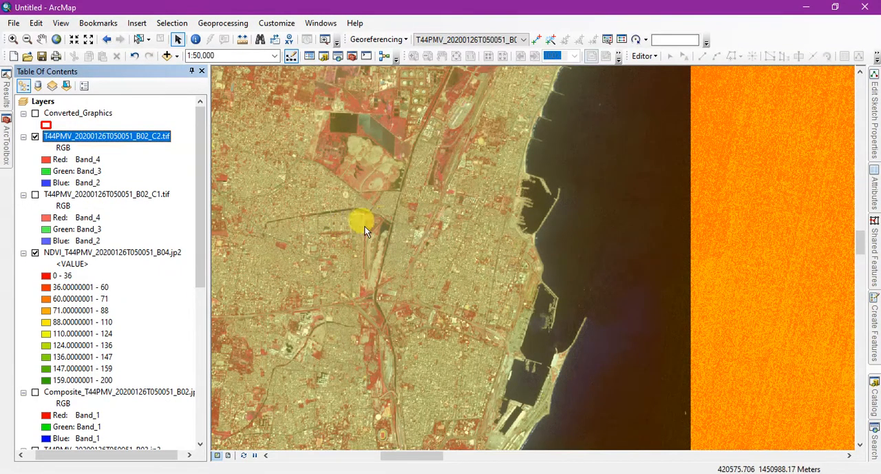
{"action": "scroll", "coordinate": [525, 196], "scroll_direction": "up", "scroll_amount": 1}
{"action": "scroll", "coordinate": [524, 196], "scroll_direction": "up", "scroll_amount": 2}
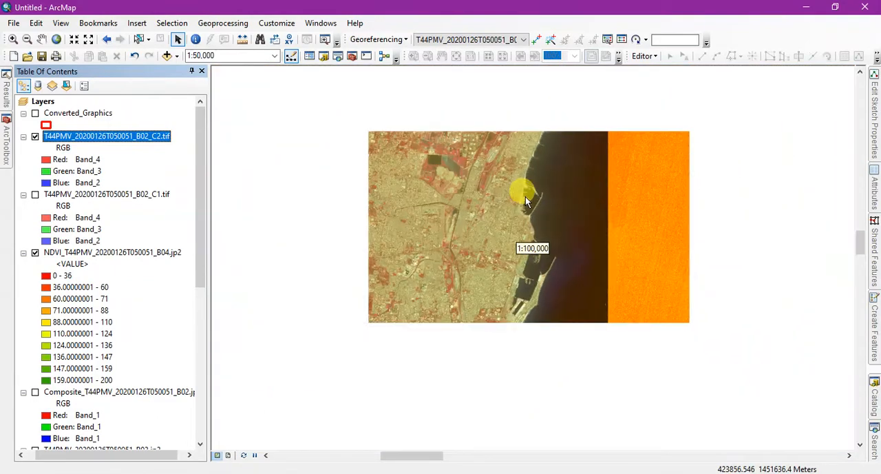